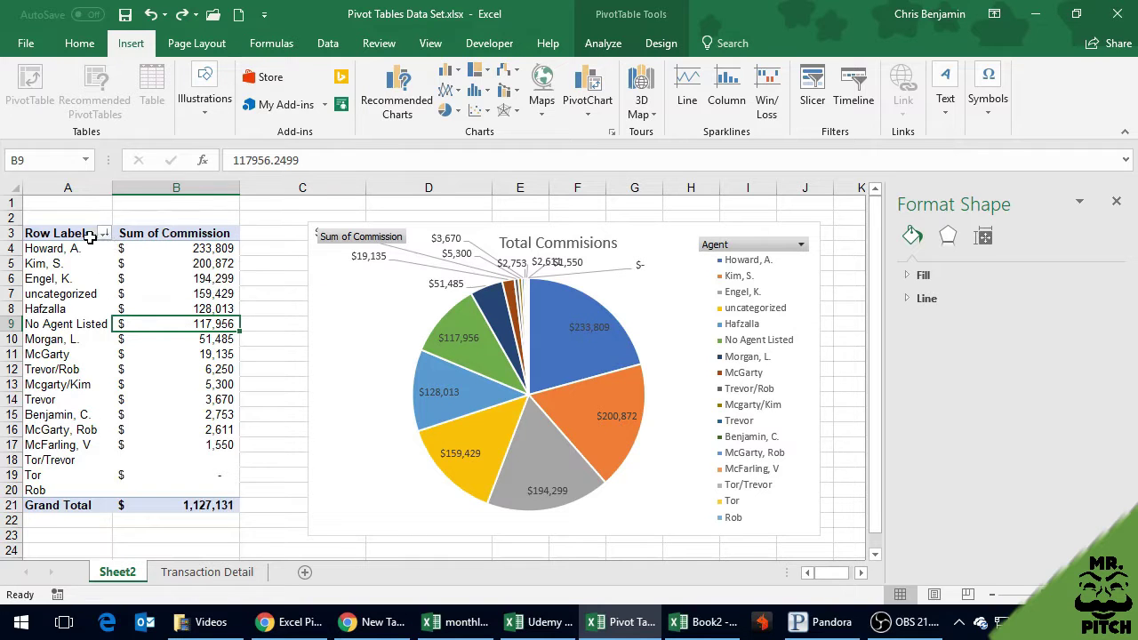
Step: Filter the pivot table's row labels to show only the top 7 items by Sum of Commission
left_click(104, 235)
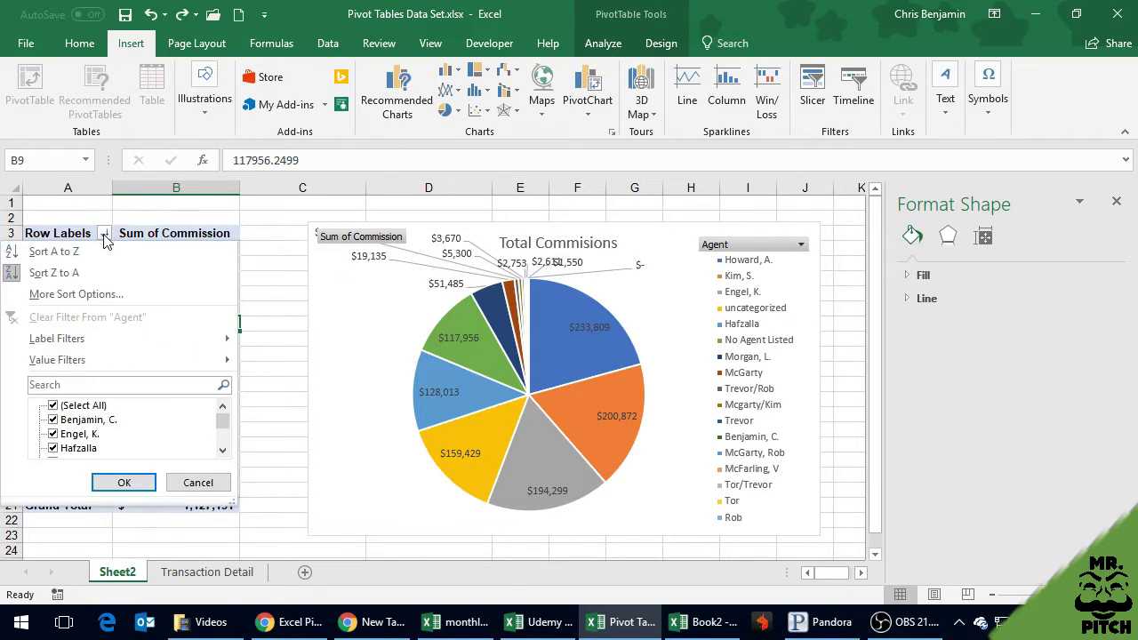
mouse_move(78, 366)
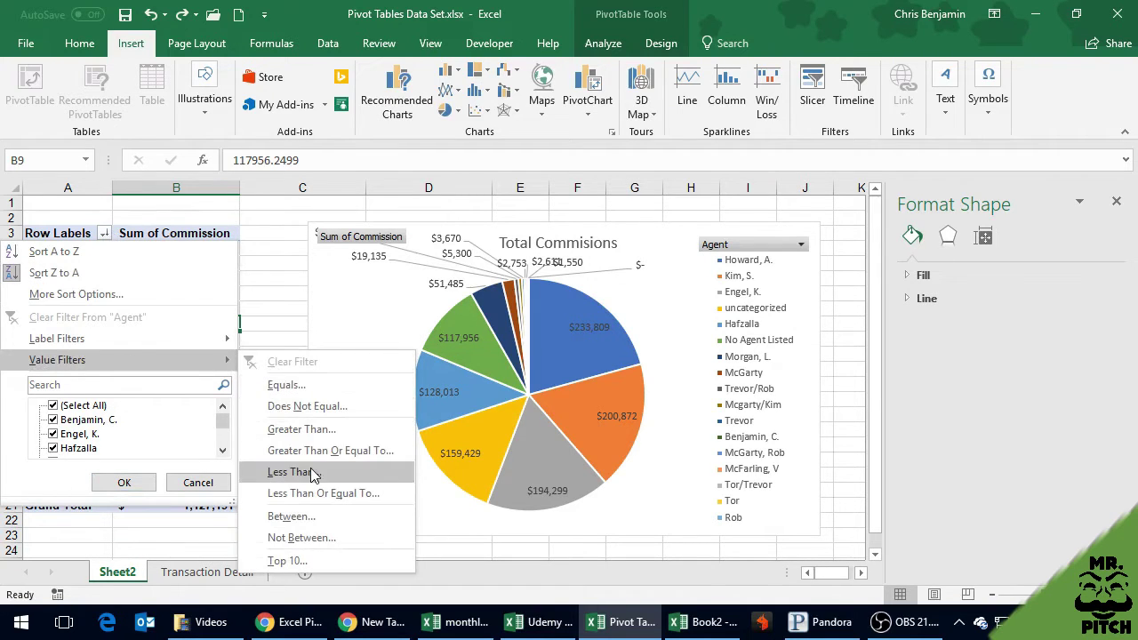
left_click(316, 558)
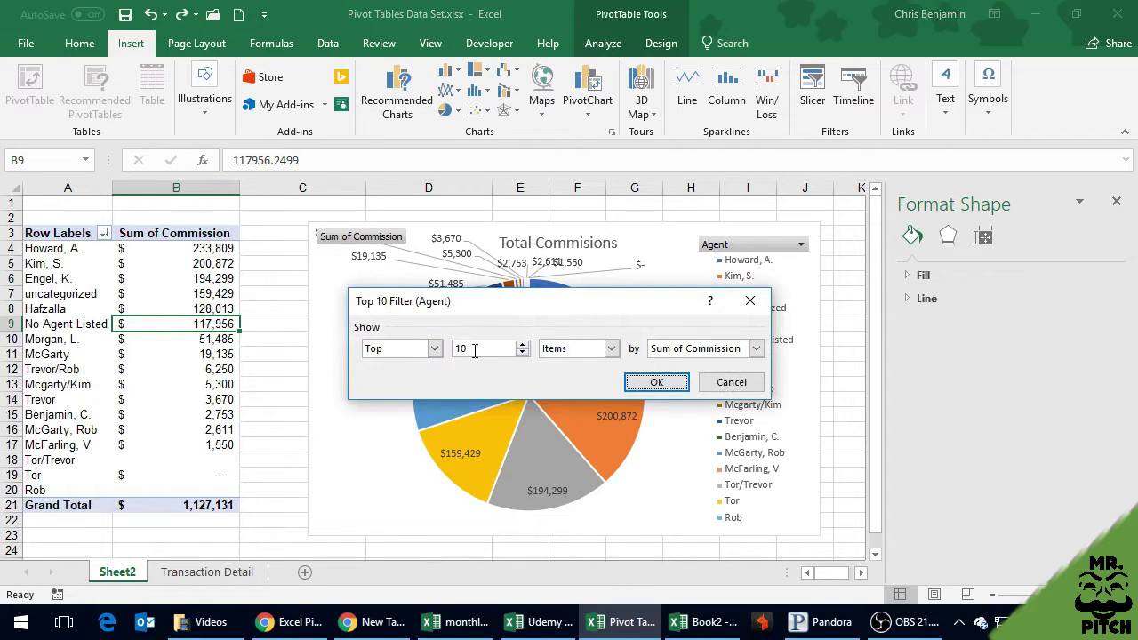
left_click_drag(588, 303, 308, 83)
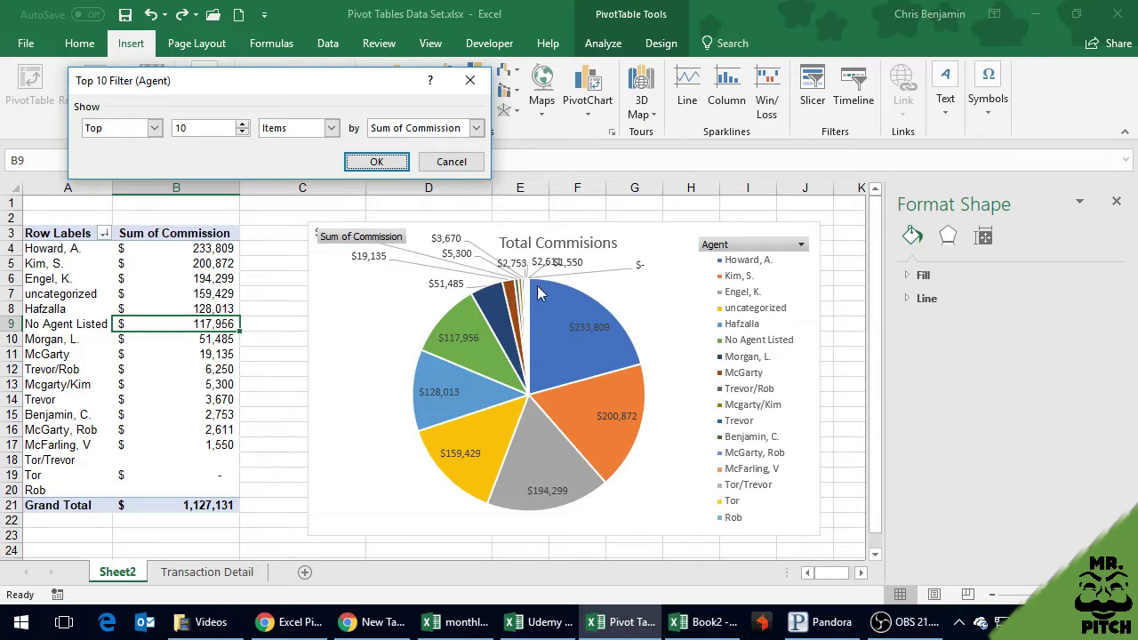
left_click(241, 132)
left_click(361, 161)
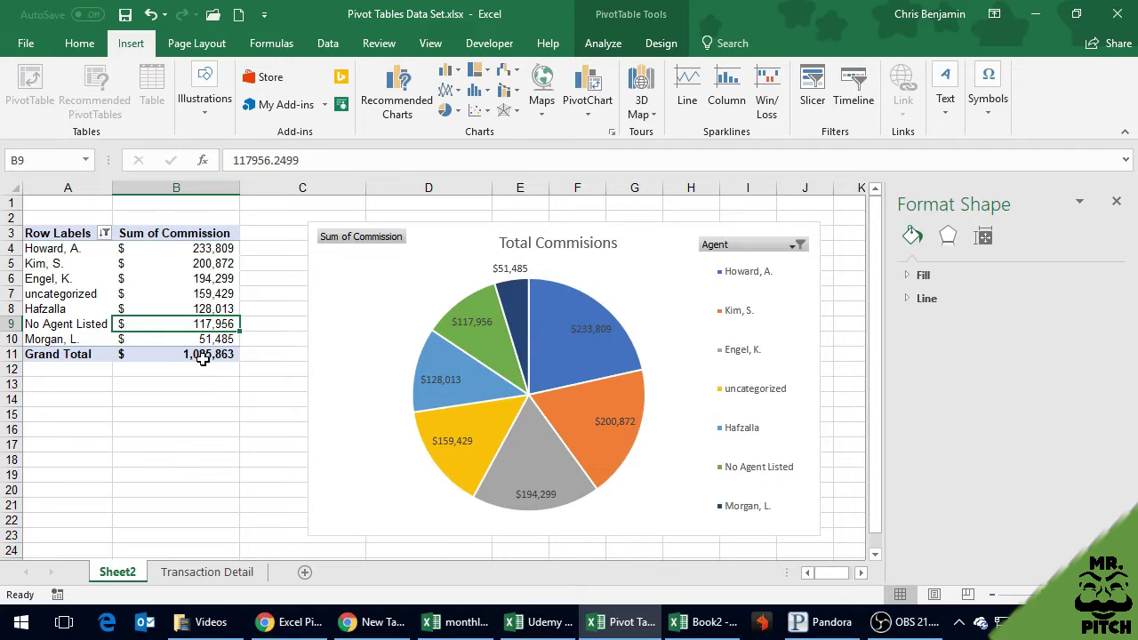
Step: Change the pie chart's title to "Top 7 Commision Earners" and save the workbook
mouse_move(203, 360)
left_click(594, 242)
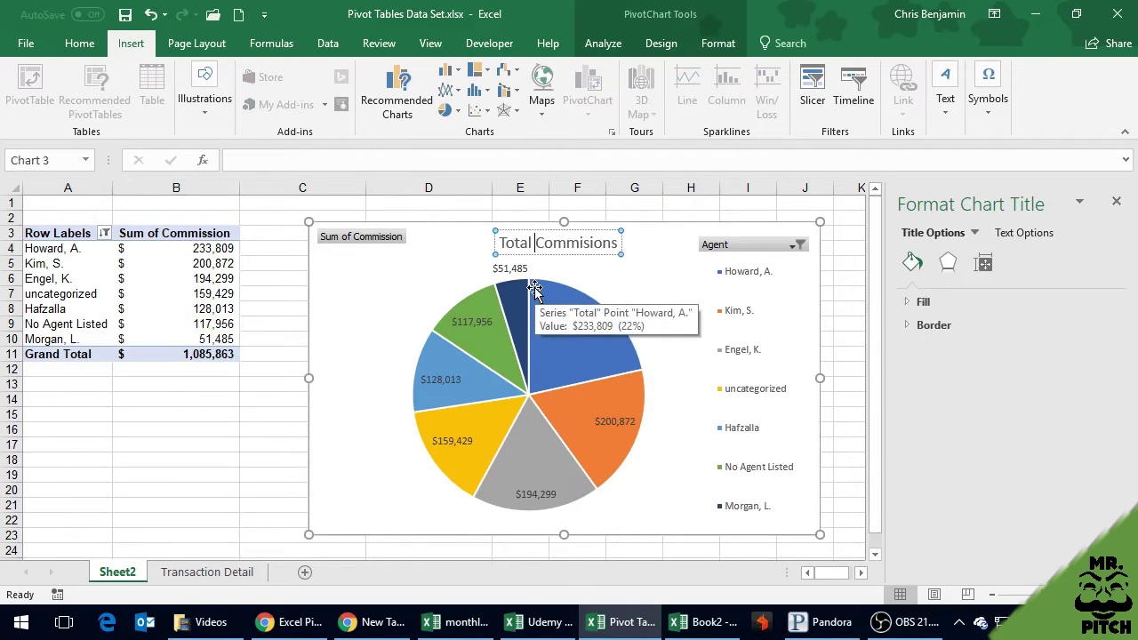
key("BackSpace")
key("BackSpace")
key("BackSpace")
key("BackSpace")
key("BackSpace")
type("op 7")
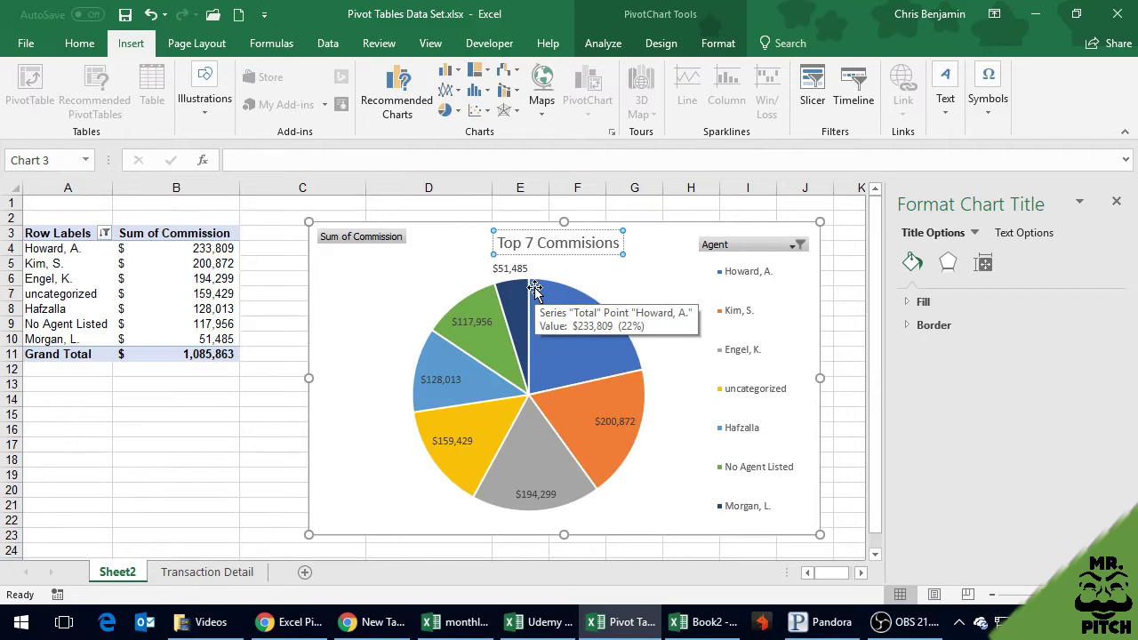
key("End")
key("BackSpace")
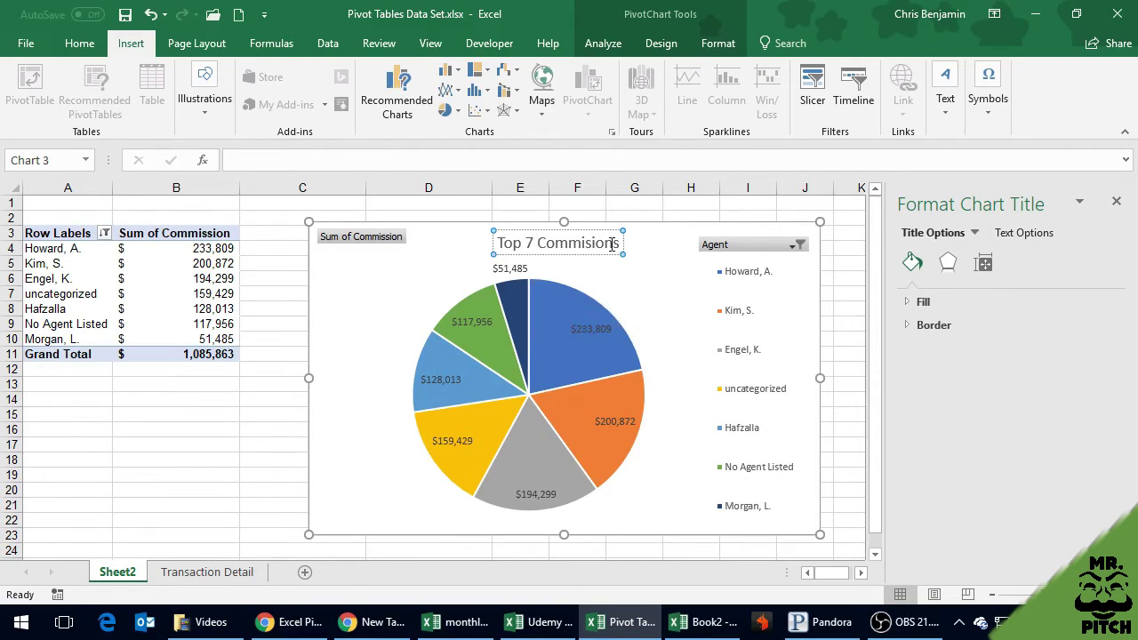
type("Earners")
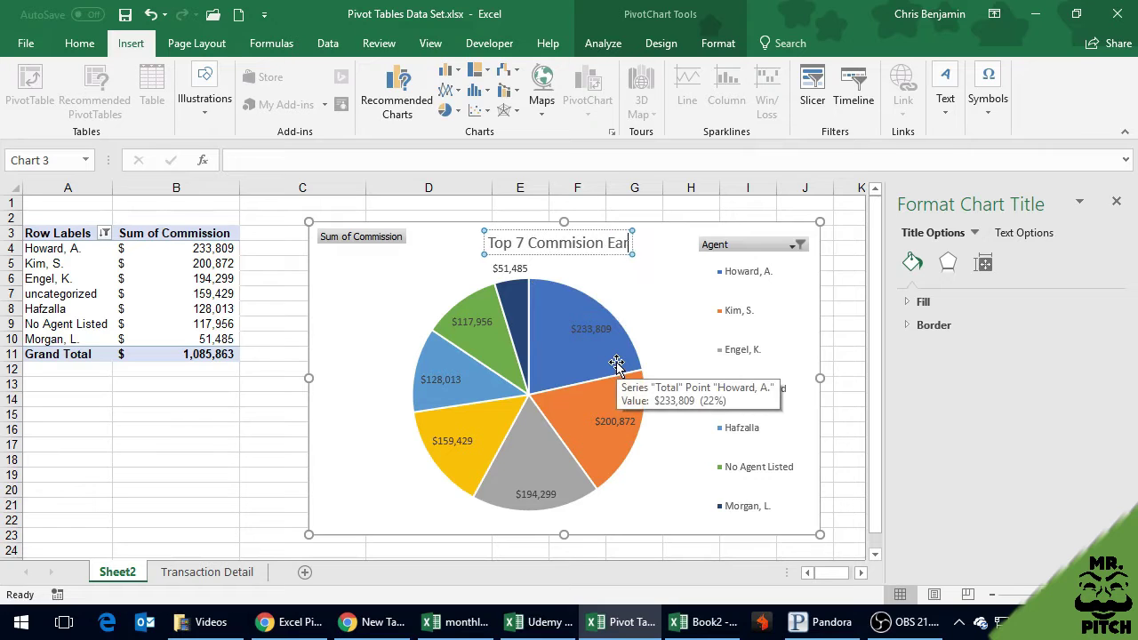
left_click(206, 459)
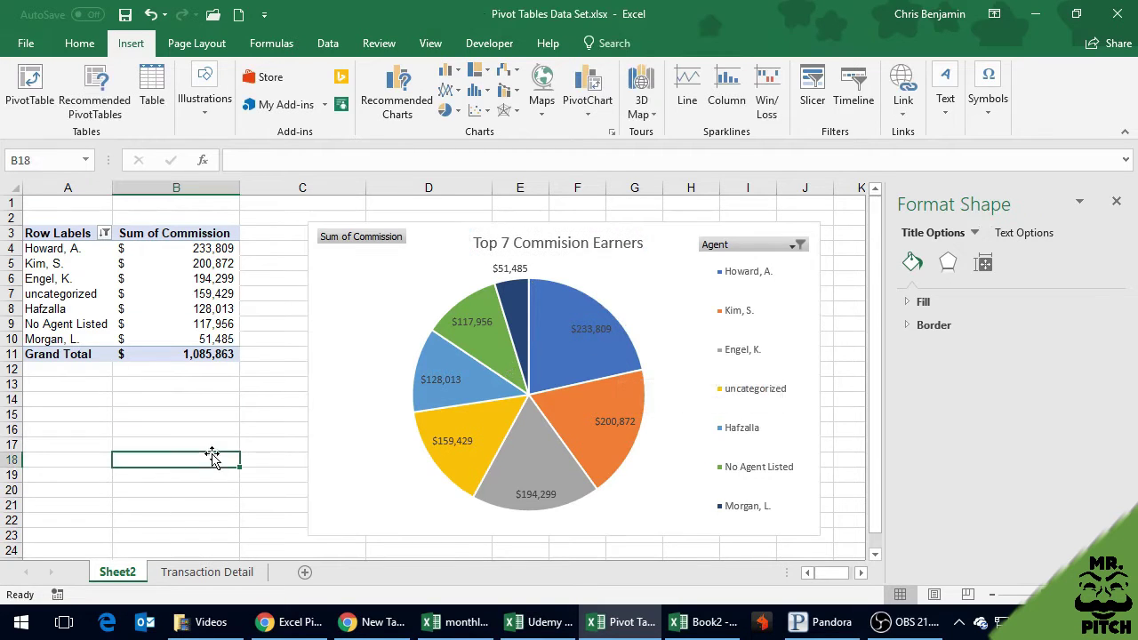
left_click(125, 14)
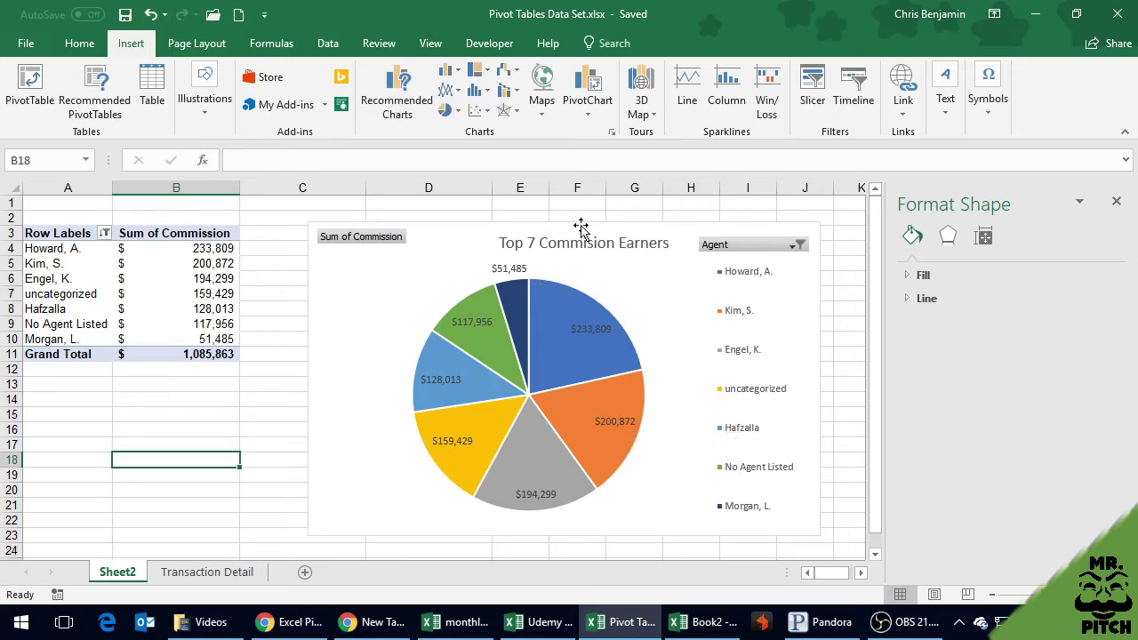
Step: Shorten the chart's legend and move it down so it sits vertically centred beside the pie
left_click(764, 262)
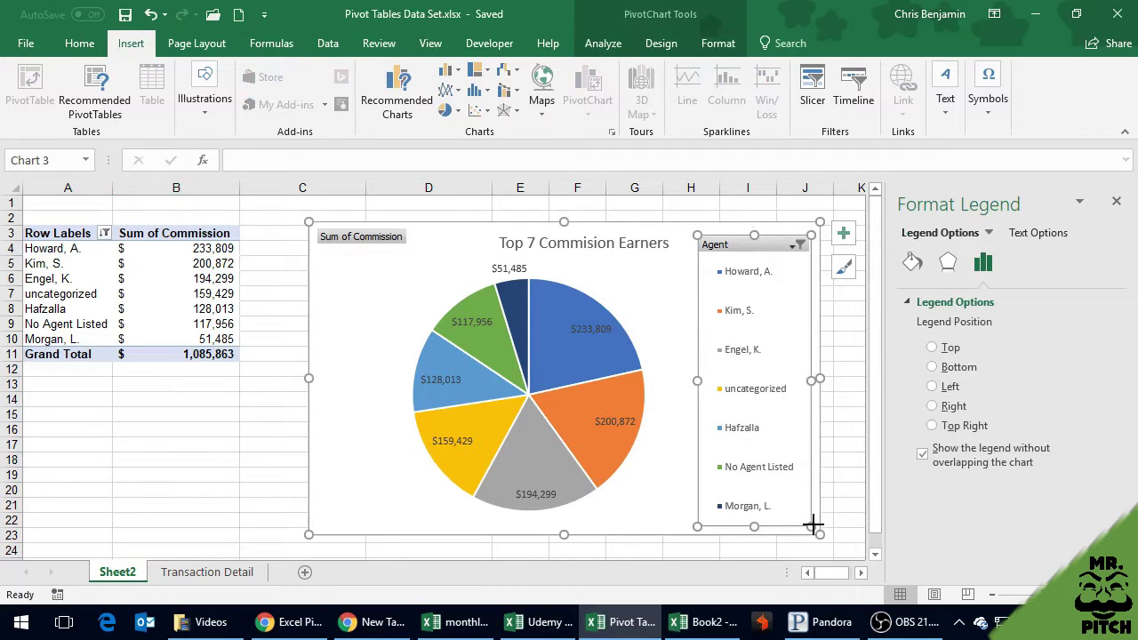
left_click_drag(813, 526, 809, 431)
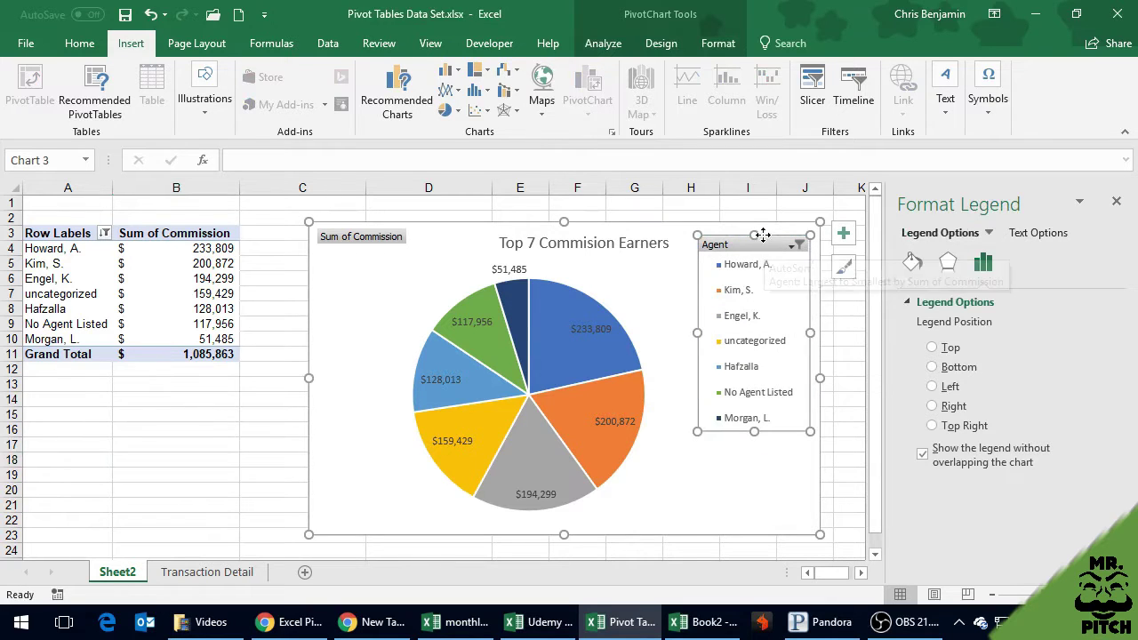
left_click_drag(762, 234, 756, 290)
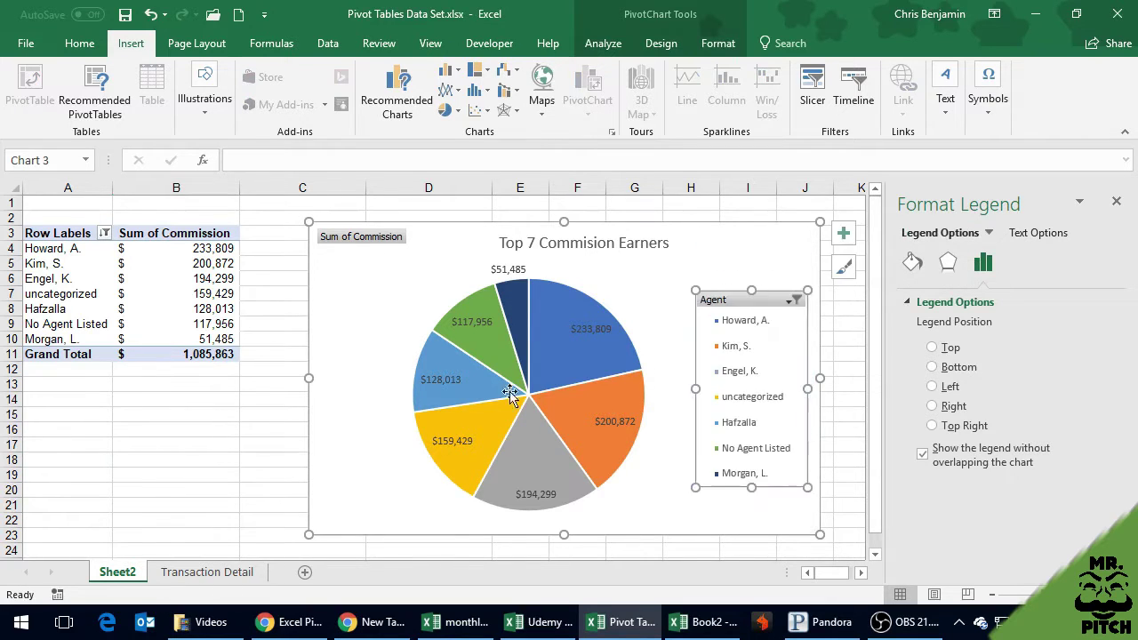
Step: Move the chart title so it is centred above the pie, and save the workbook
left_click(539, 249)
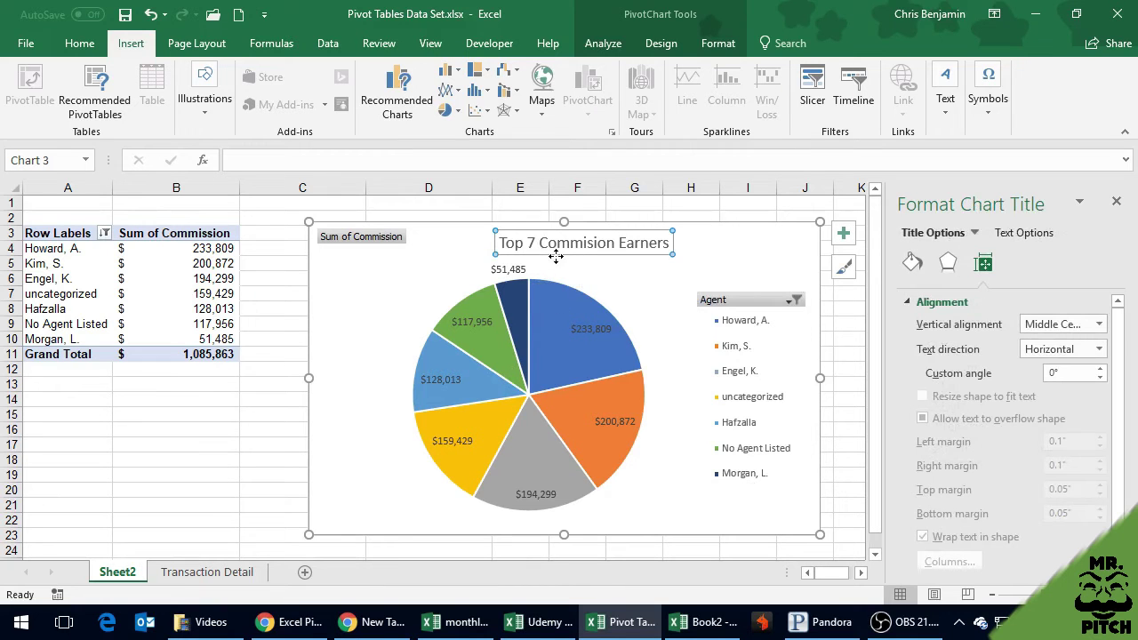
left_click_drag(544, 236, 481, 228)
left_click(697, 262)
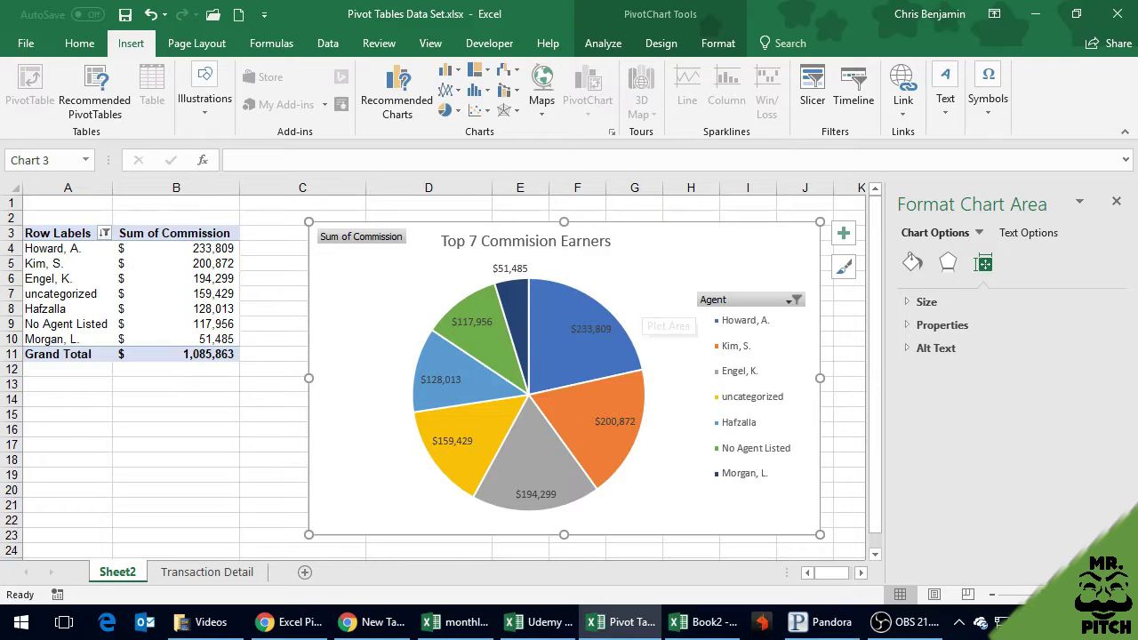
left_click(126, 15)
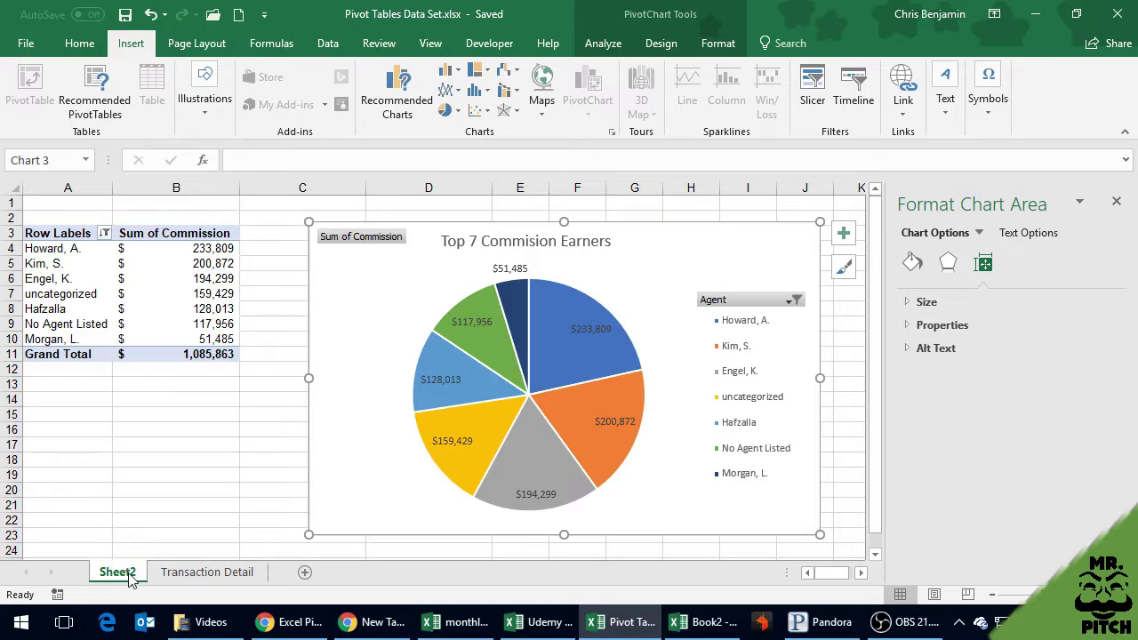
Step: Rename Sheet2 as "Top 7 Commission Earners" and save the workbook
double_click(127, 574)
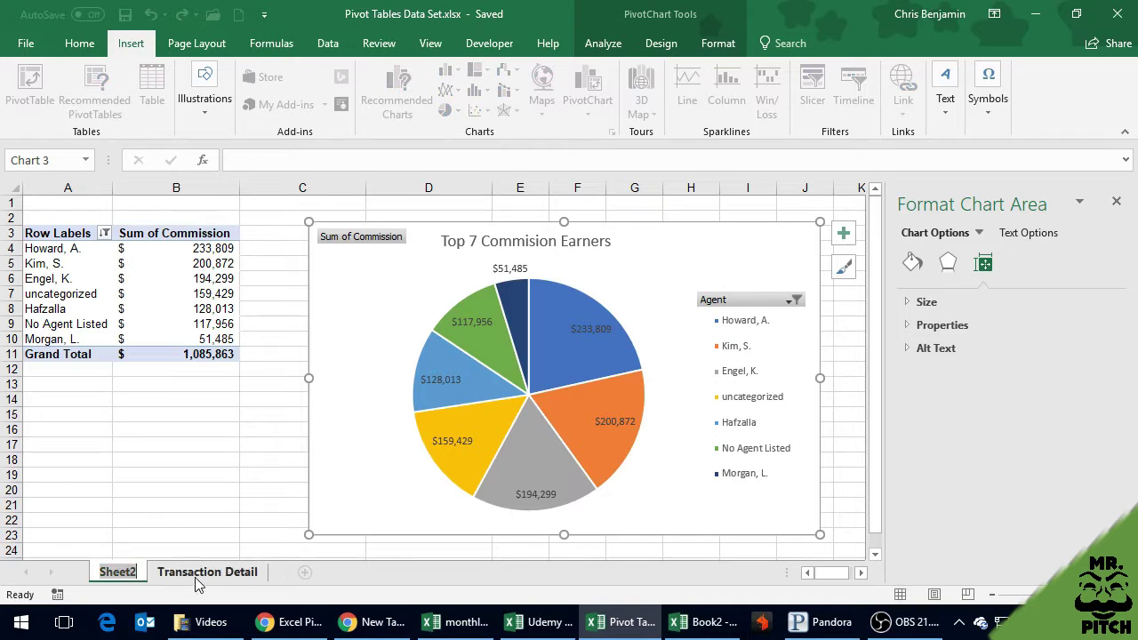
left_click(125, 570)
right_click(127, 574)
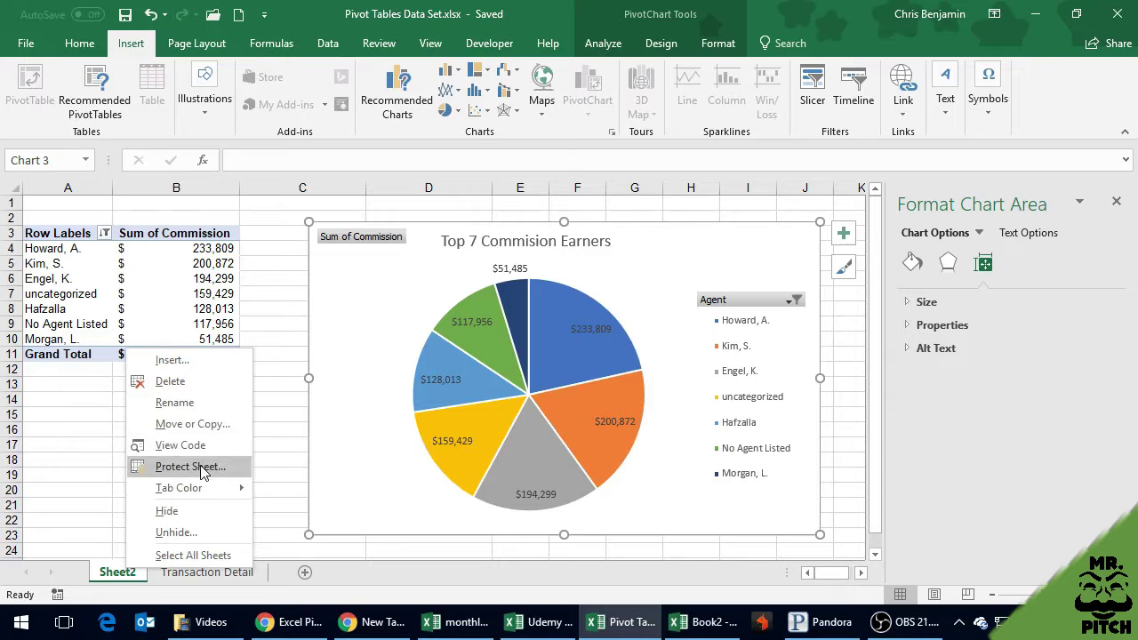
left_click(174, 404)
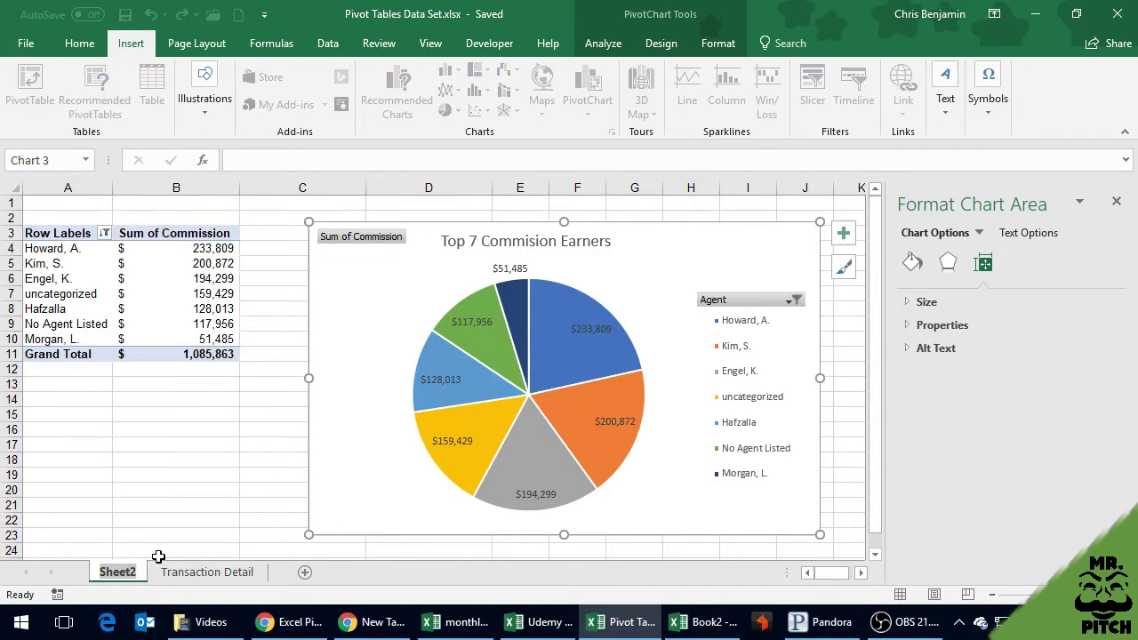
key("BackSpace")
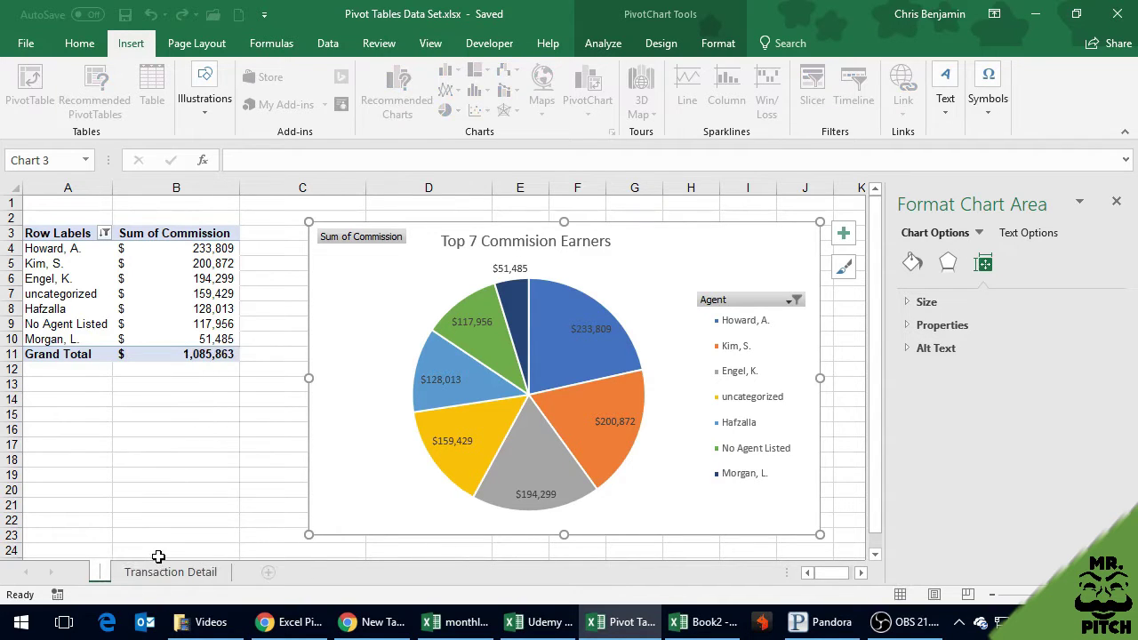
type("Top")
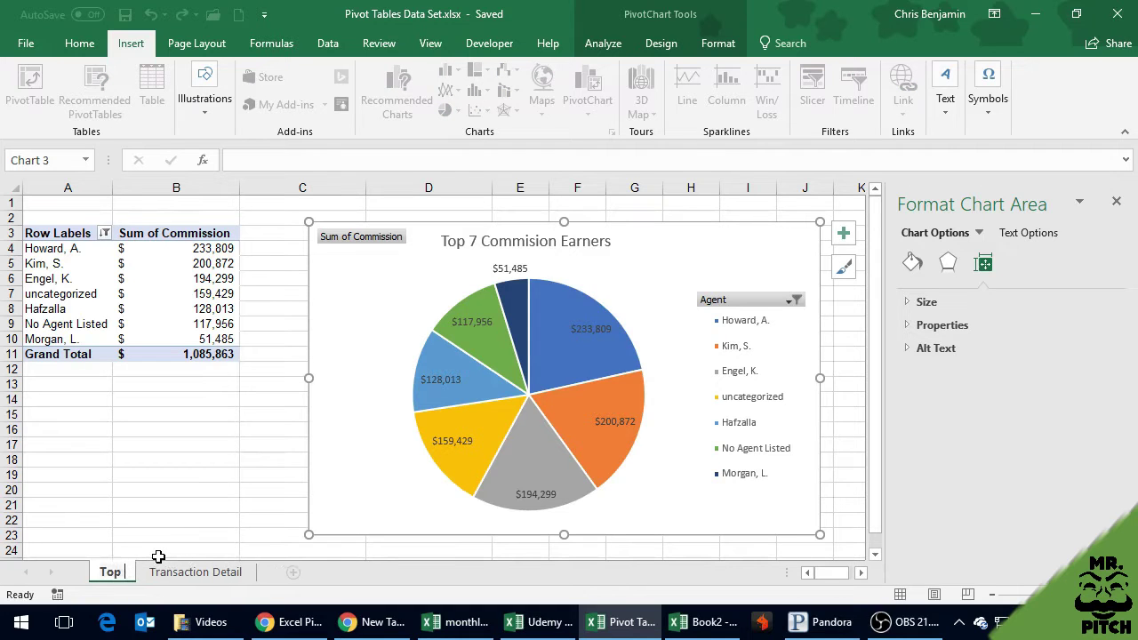
type(" 7 Commission Earners")
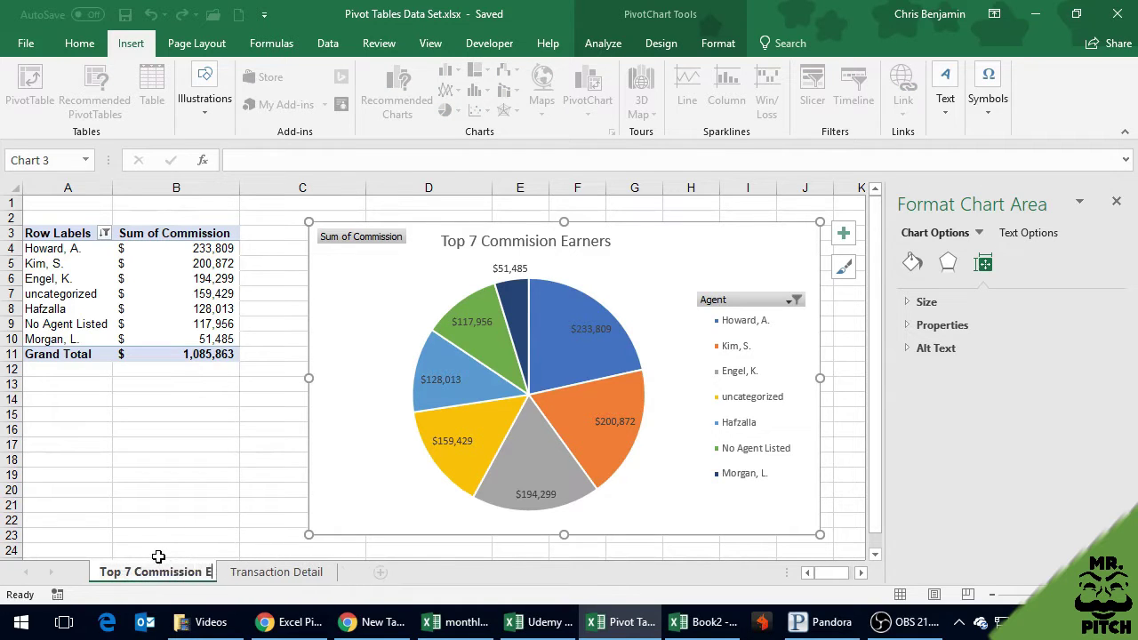
key("Return")
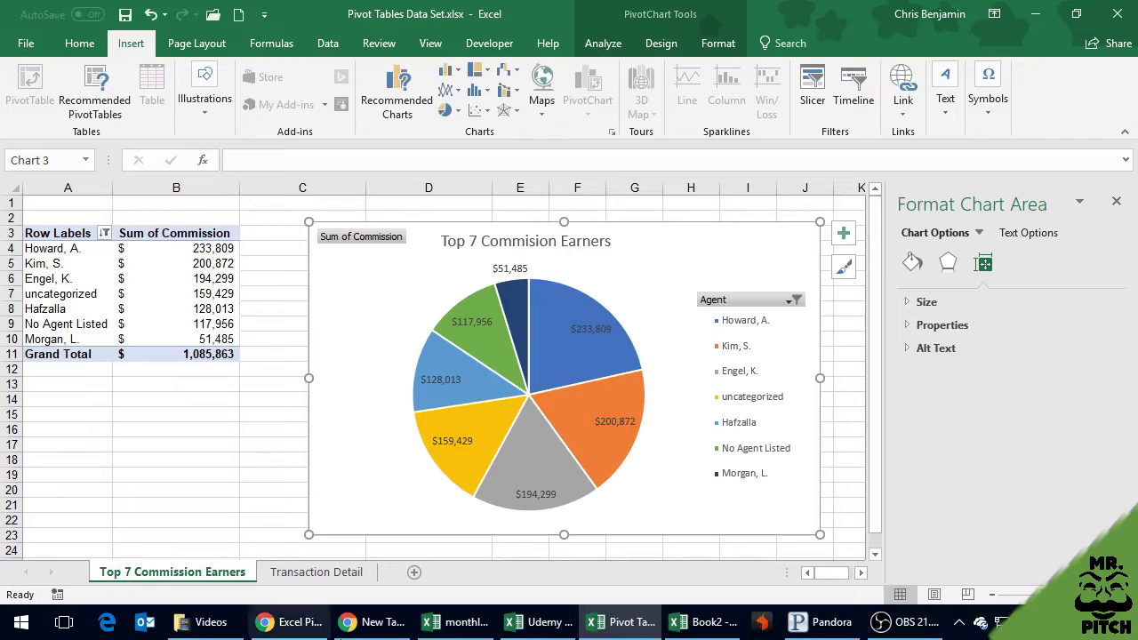
left_click(281, 402)
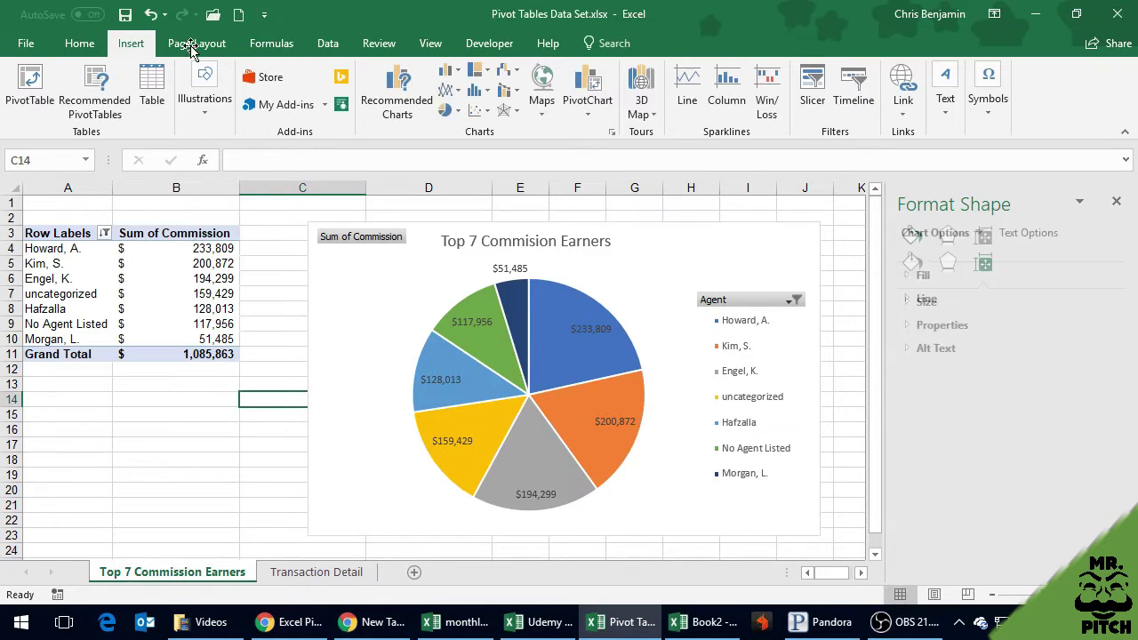
left_click(126, 14)
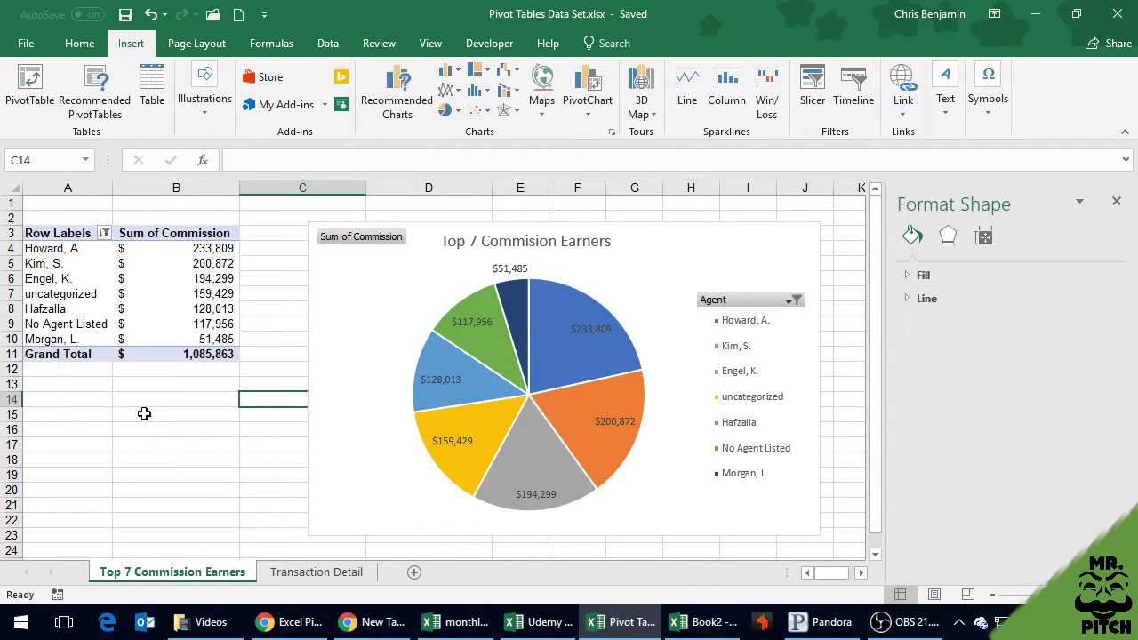
Step: Close the Format Shape pane and bring up the Transaction Detail sheet after checking the chart sheet
left_click(335, 571)
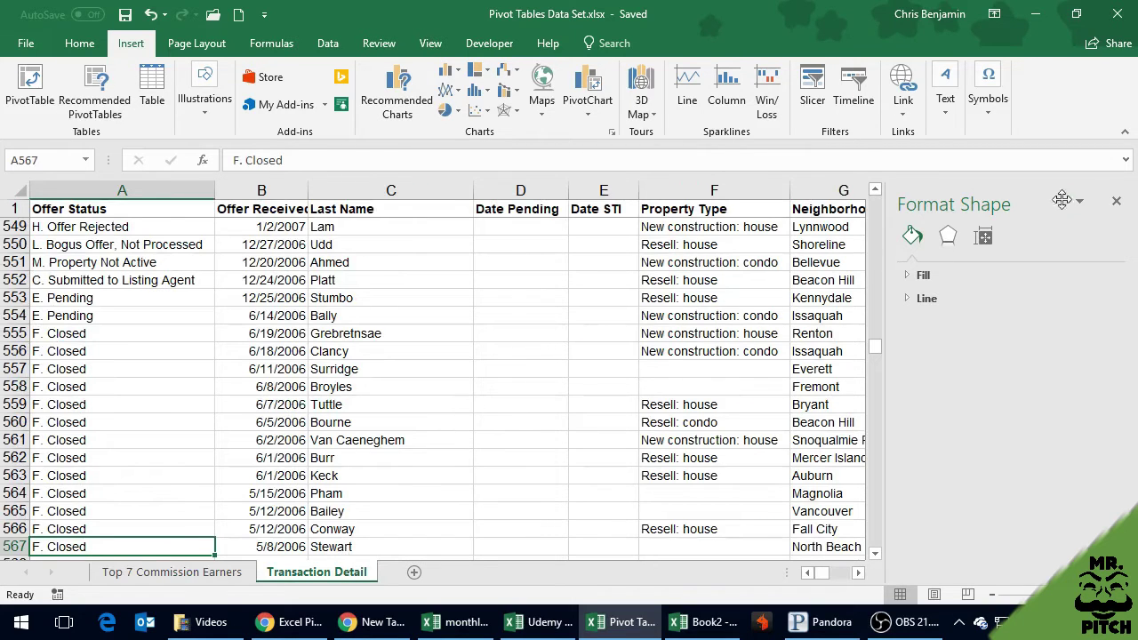
left_click(1116, 201)
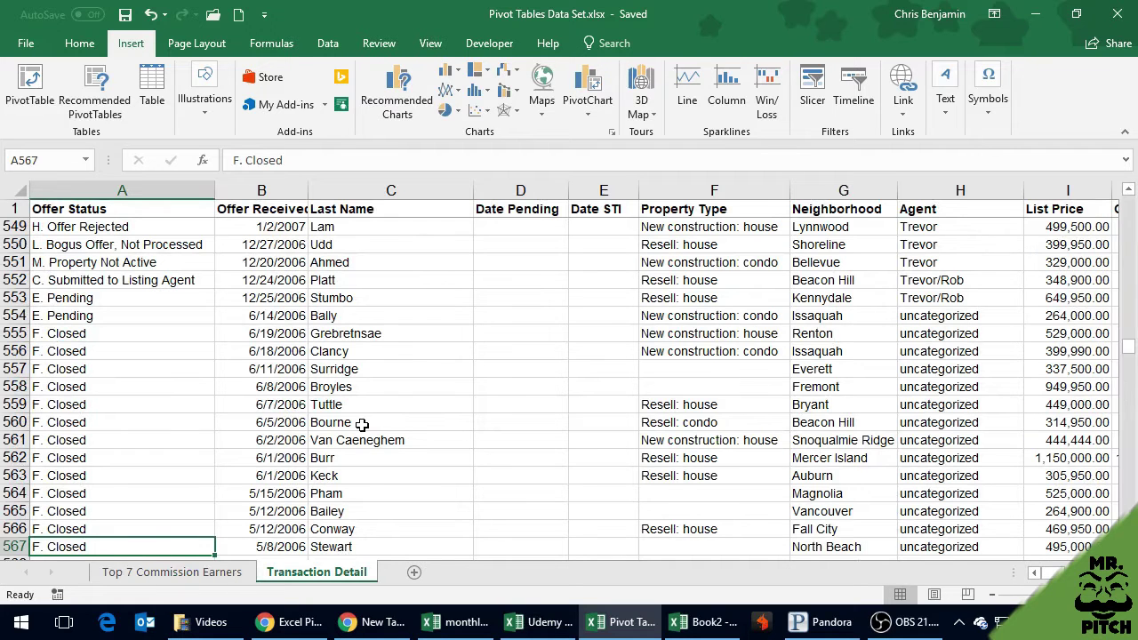
left_click(169, 573)
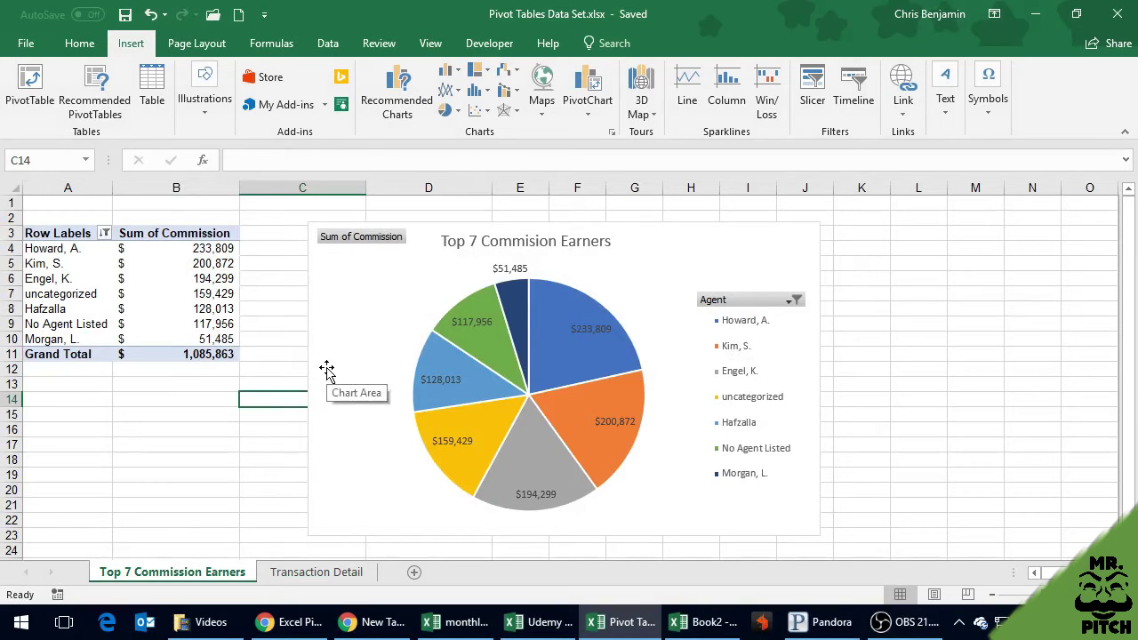
left_click(340, 573)
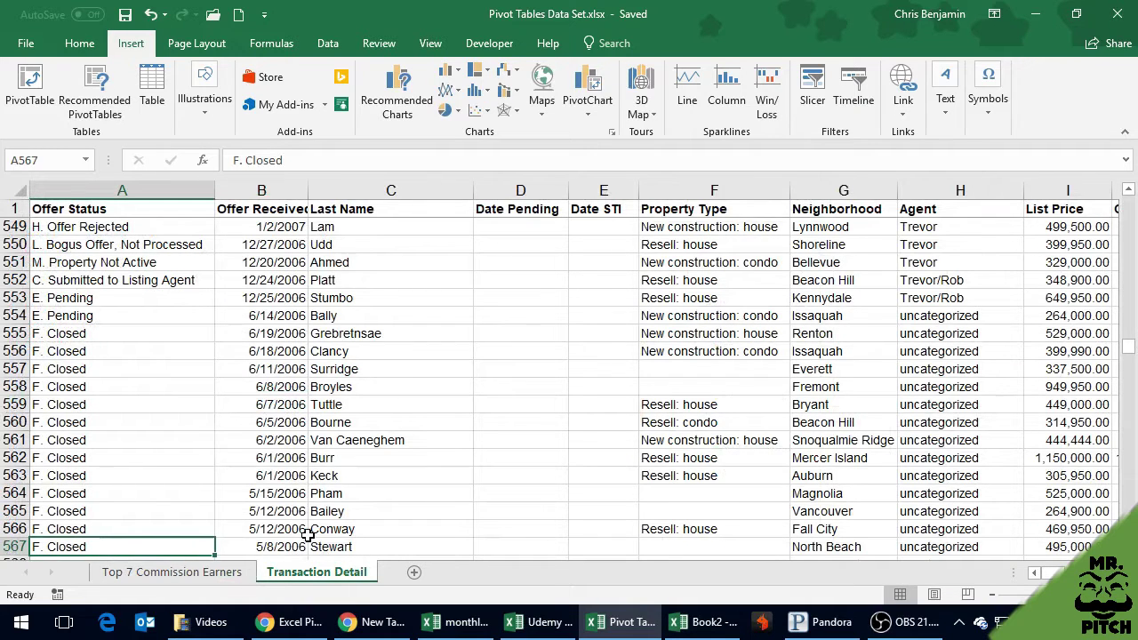
Step: Examine the Transaction Detail records across the property type, neighborhood, agent, price and commission columns
left_click(406, 415)
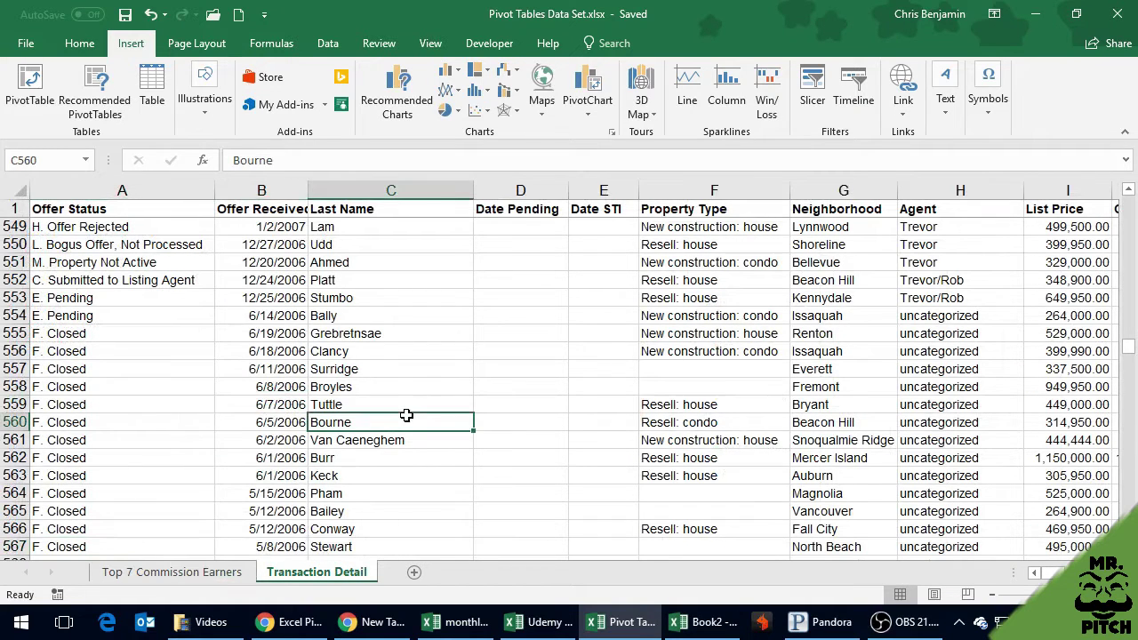
key("Right")
key("Right")
key("Right")
key("Right")
key("Right")
key("Right")
key("Right")
key("Right")
key("Right")
key("Right")
key("Right")
key("Right")
key("Left")
key("Left")
key("Left")
key("Left")
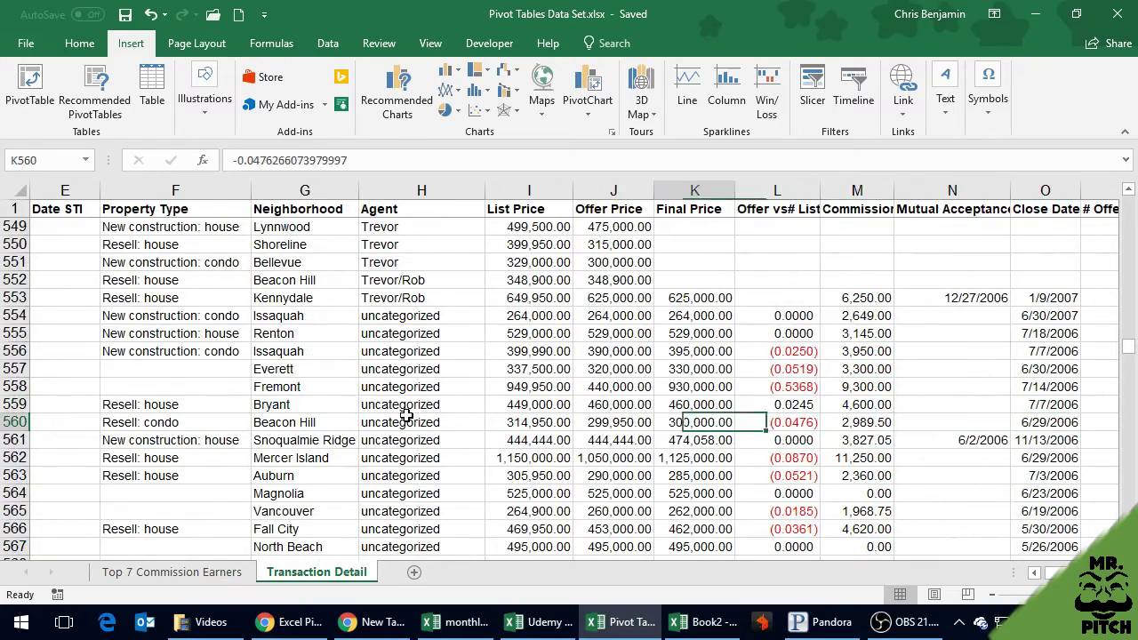
key("Left")
key("Left")
key("Up")
key("Up")
key("Up")
key("Up")
key("Up")
key("Up")
key("Up")
key("Up")
key("Up")
key("Up")
key("Up")
key("Up")
key("Up")
key("Up")
key("Up")
key("Up")
key("Up")
key("Up")
key("Up")
key("Up")
key("Left")
key("Left")
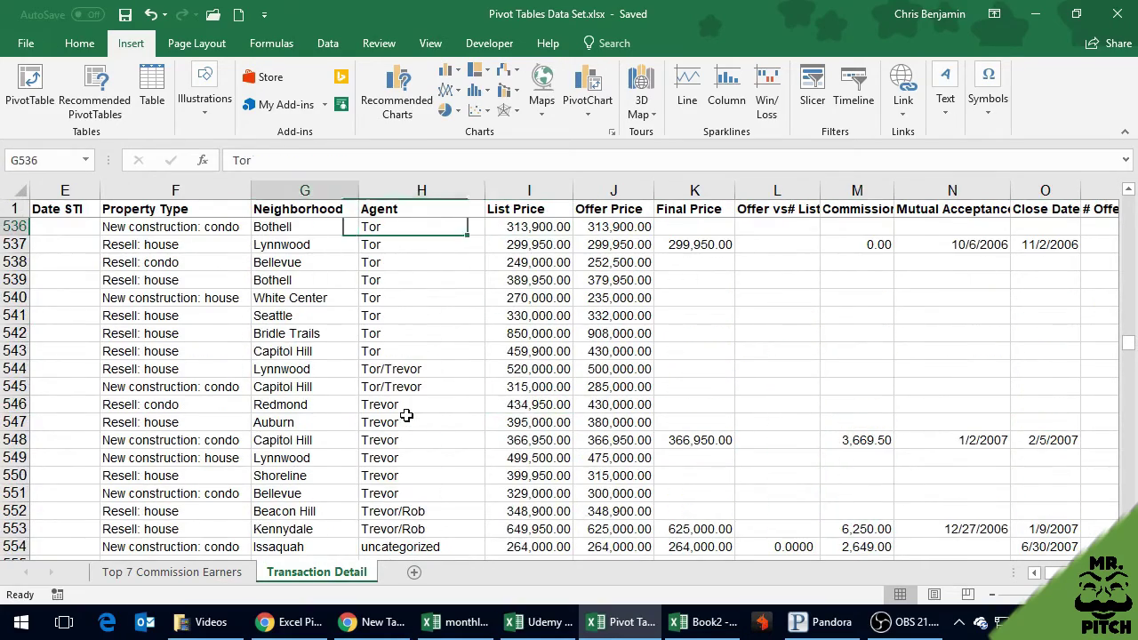
key("Left")
key("Up")
key("Up")
key("Up")
key("Up")
key("Up")
key("Up")
key("Up")
key("Up")
key("Up")
key("Up")
key("Up")
key("Up")
key("Up")
key("Up")
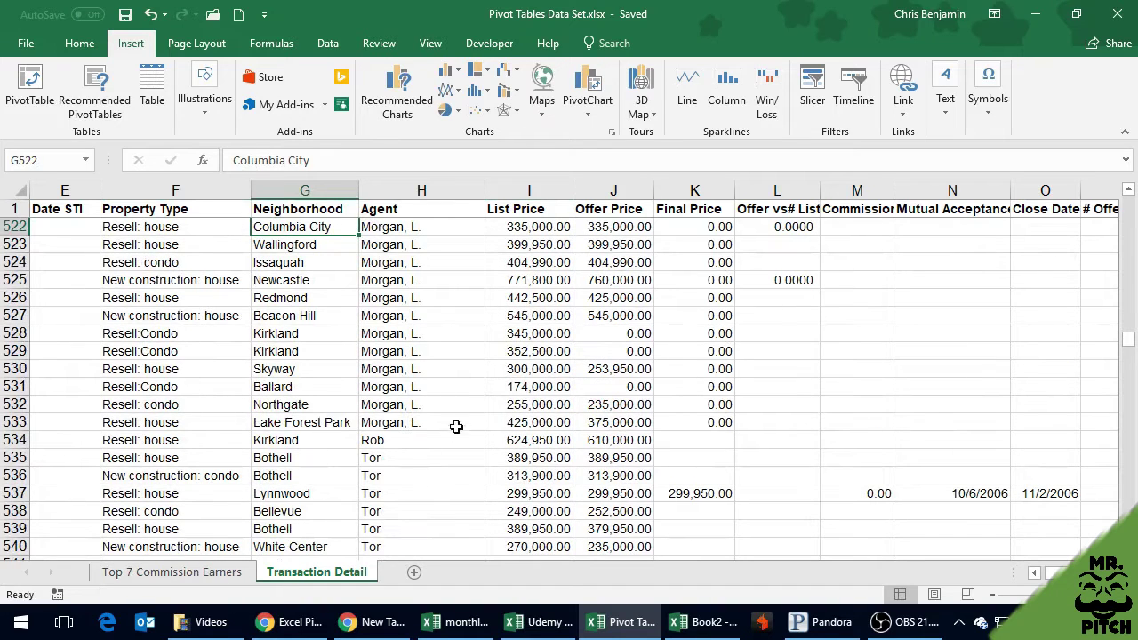
Step: Create a pivot table from the Transaction Detail data on a new worksheet
left_click(106, 250)
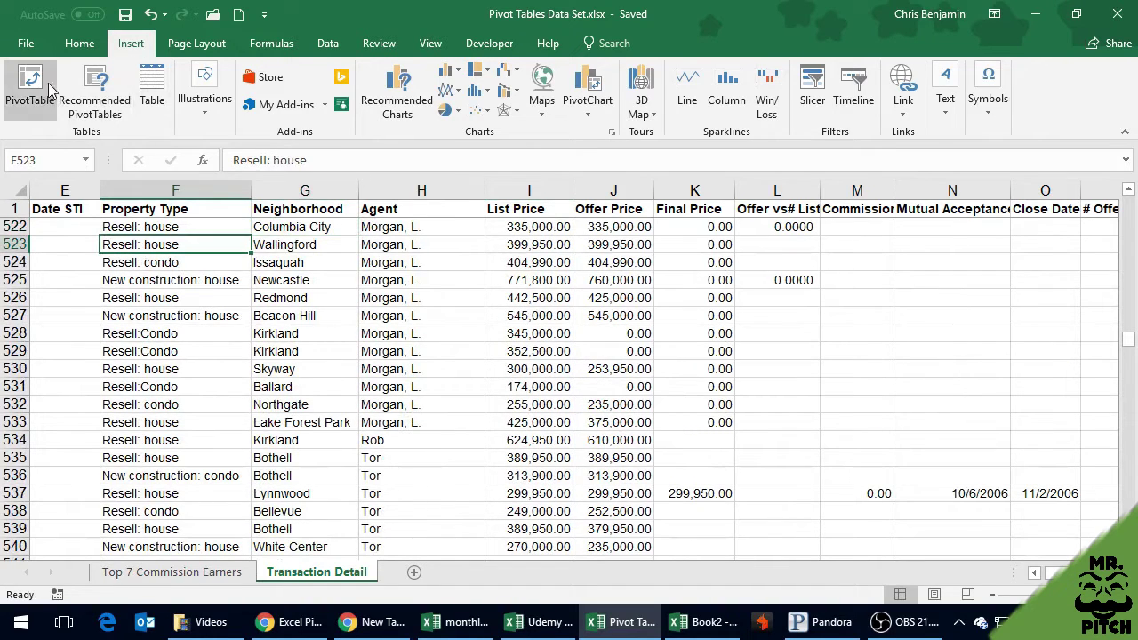
left_click(27, 100)
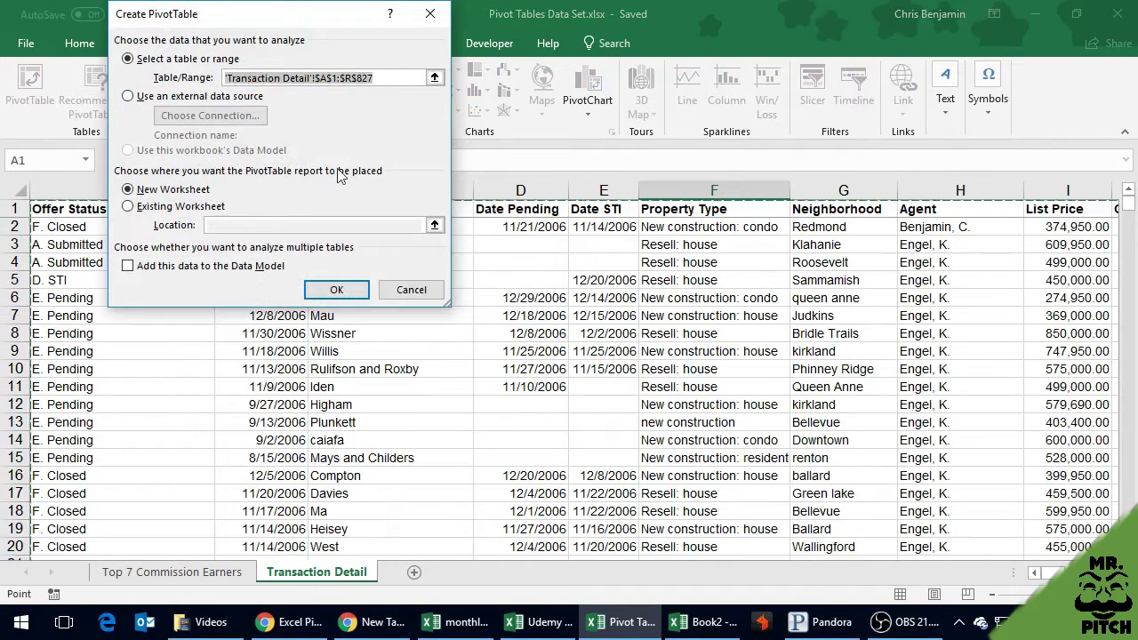
left_click(331, 291)
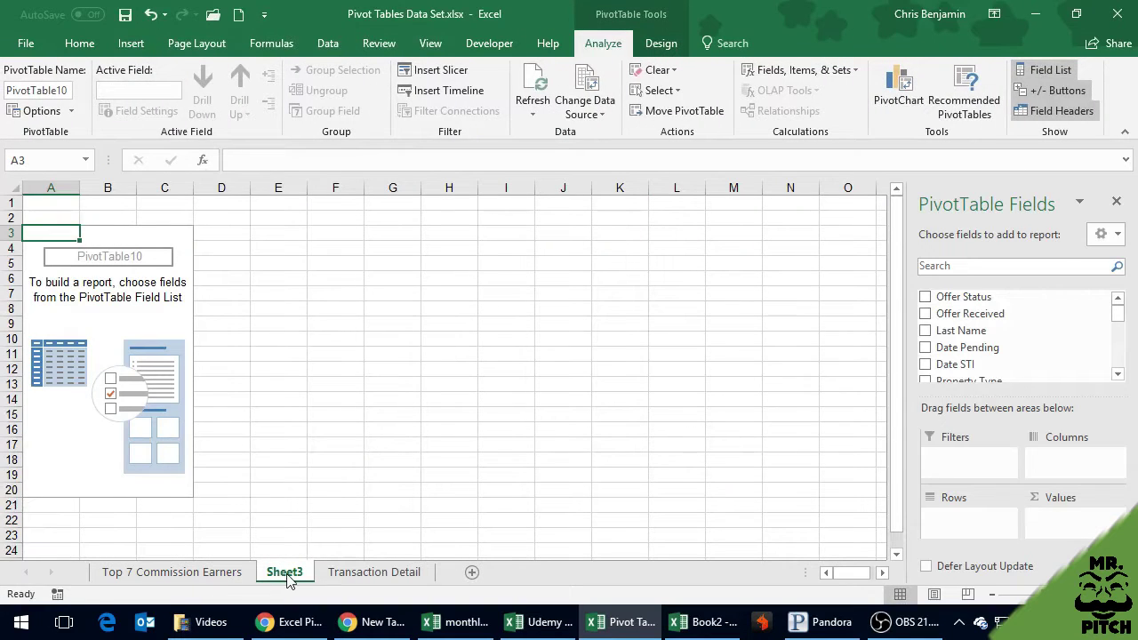
Step: Rename the new pivot table's sheet, Sheet3, as "Avg List Price by Neighborhood"
double_click(286, 573)
type("A")
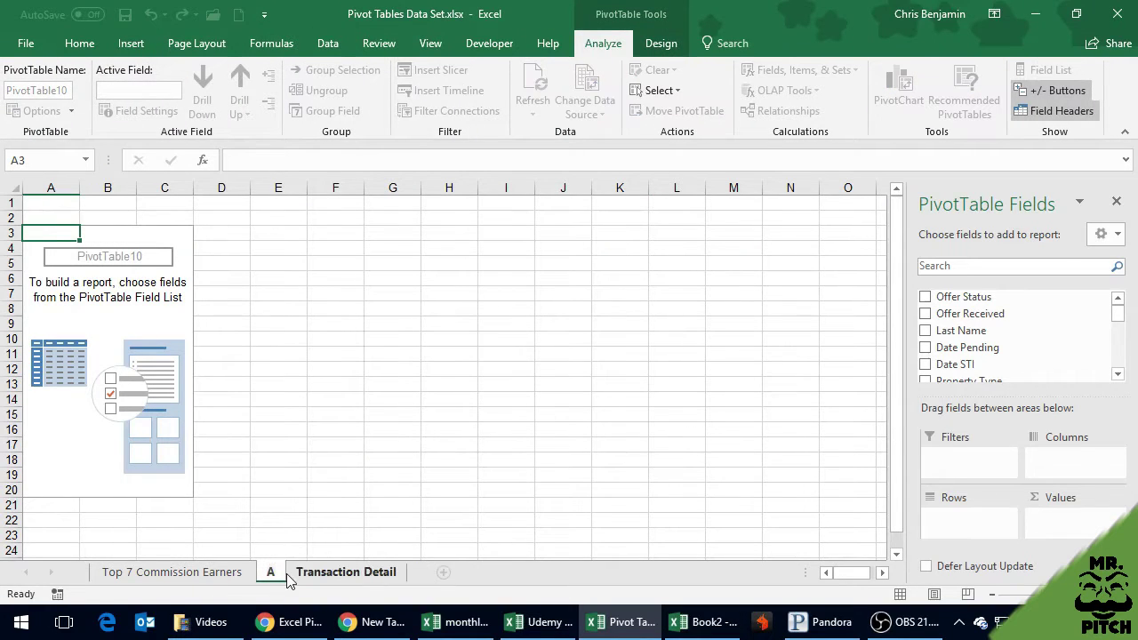
type("vg List P")
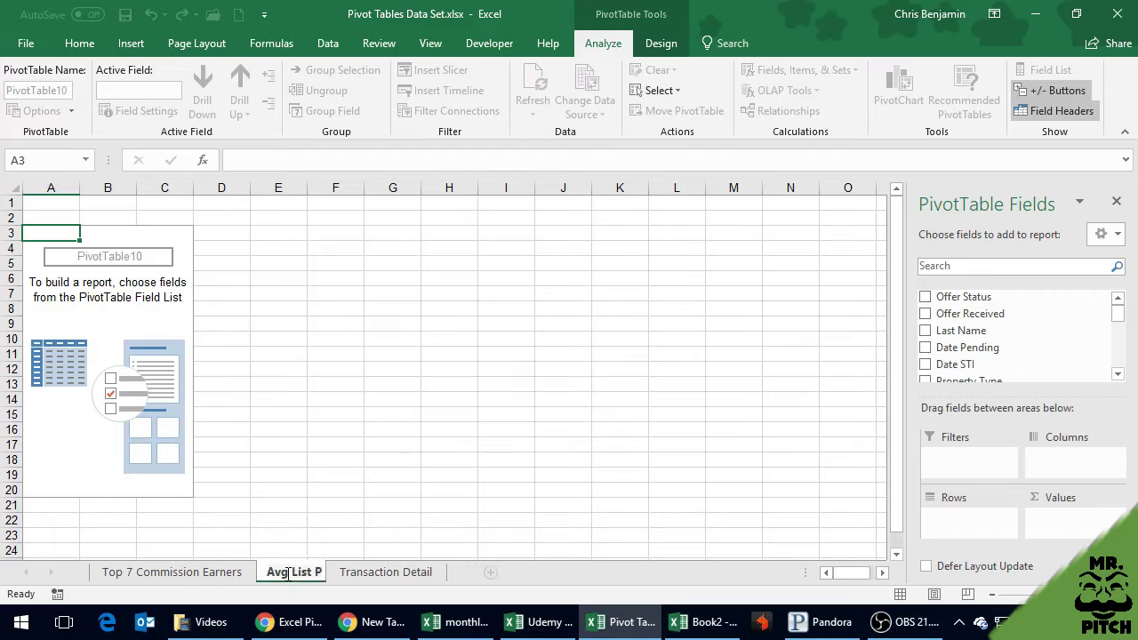
type("rice by Neighbor")
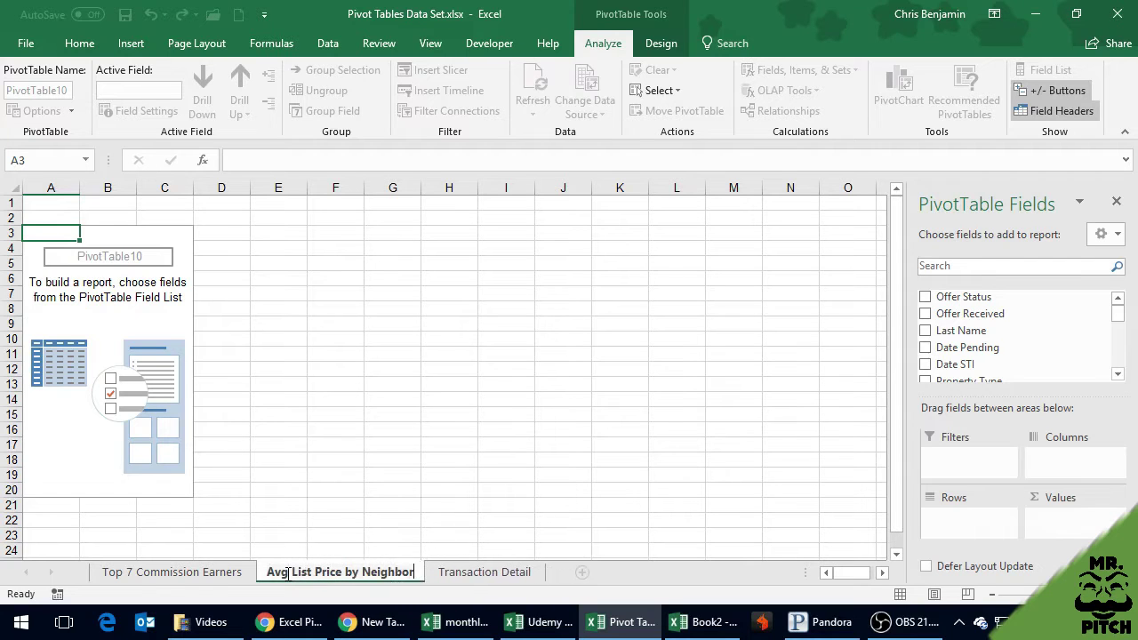
type("hood")
key("Return")
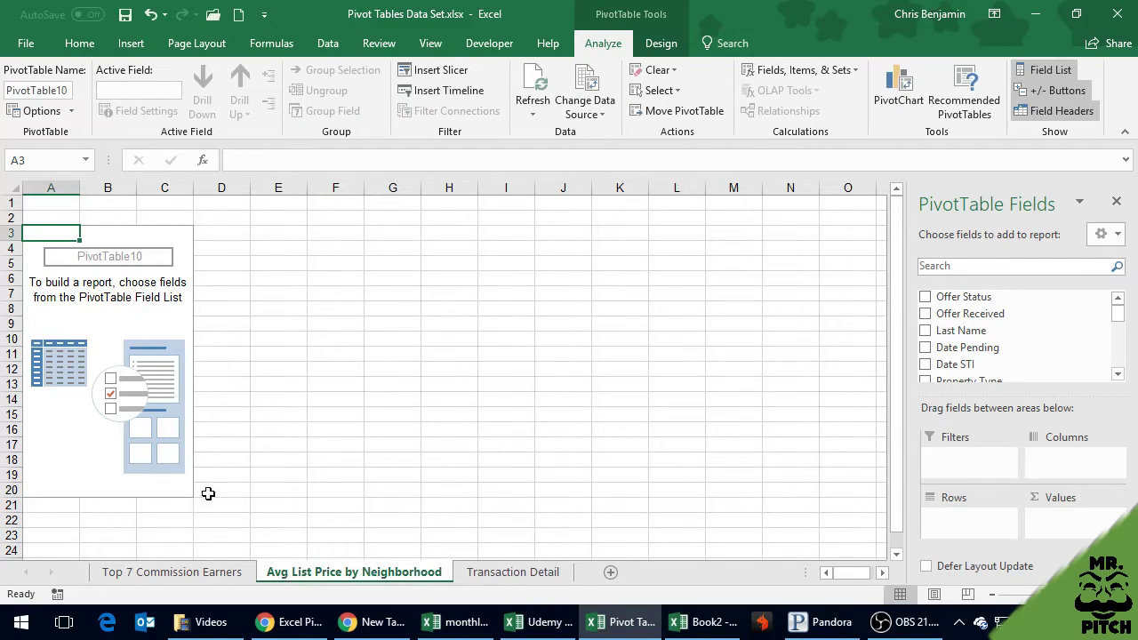
Step: Add the Neighborhood field to the rows of the empty pivot table
left_click(141, 368)
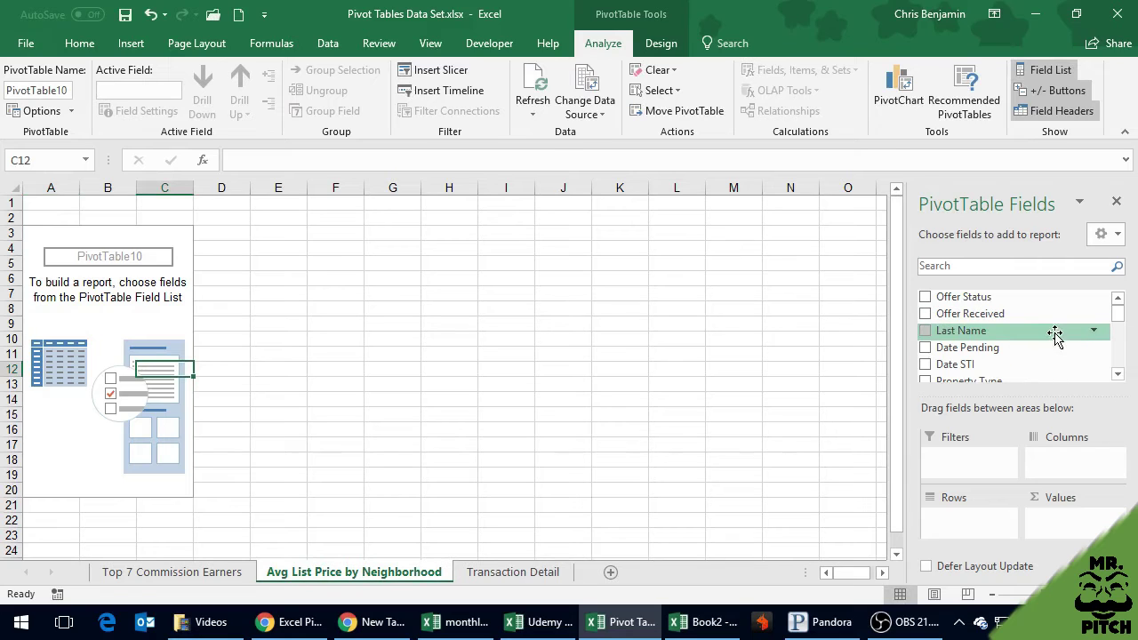
left_click(1117, 374)
left_click(1118, 375)
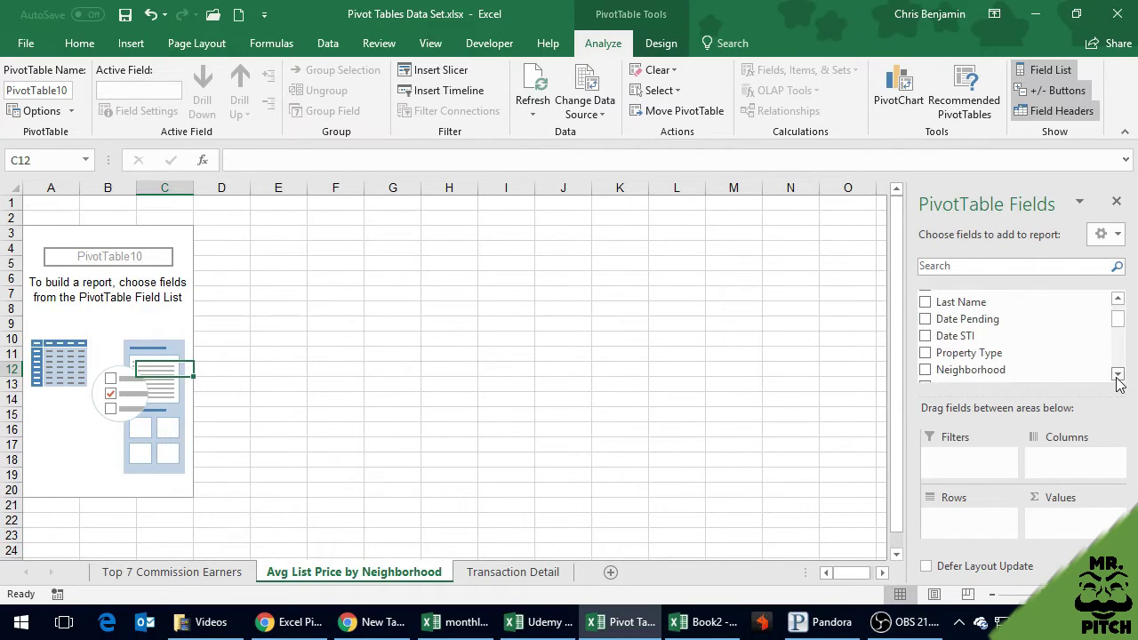
left_click(1117, 374)
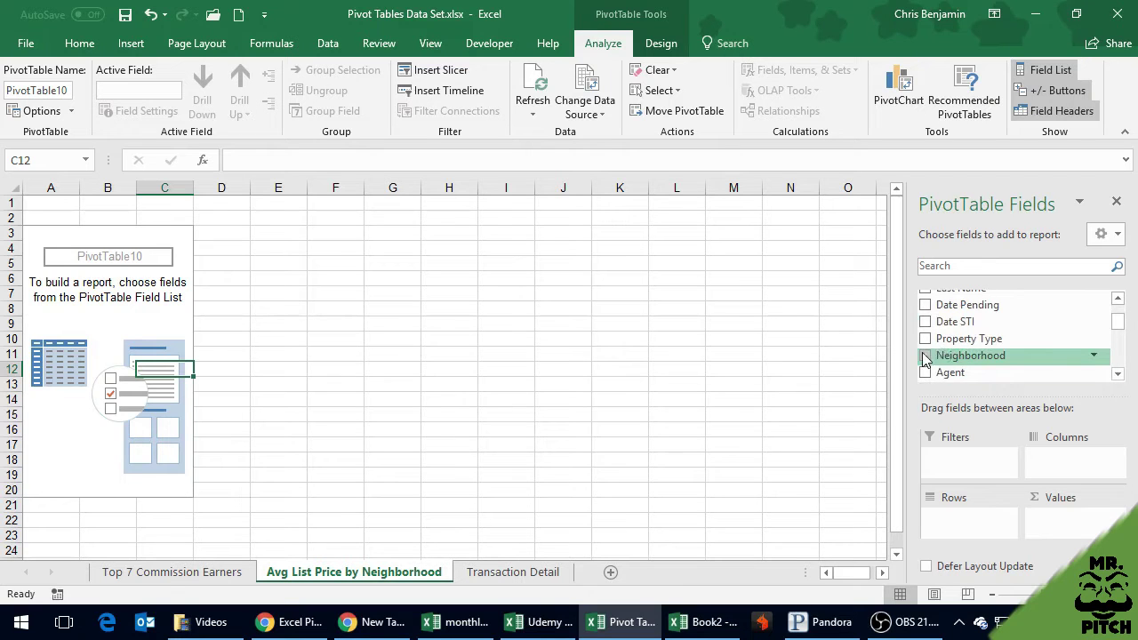
left_click_drag(948, 353, 947, 515)
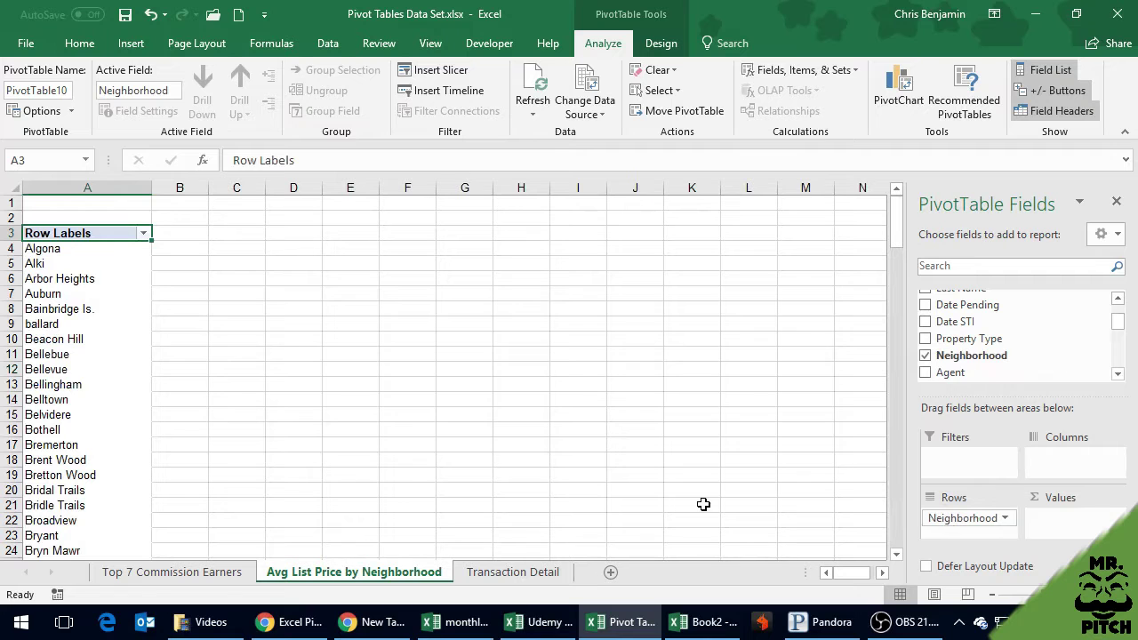
Step: Examine the full list of neighborhood row labels down to the Grand Total for blank and inconsistent entries
left_click(191, 356)
scroll(191, 356, "down", 20)
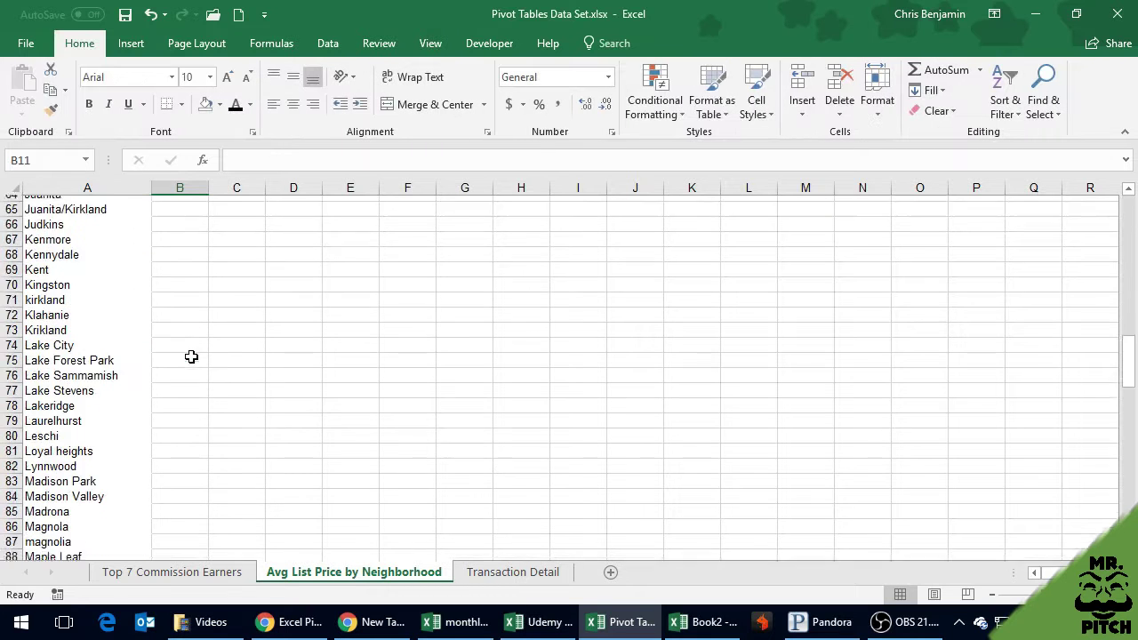
scroll(191, 357, "down", 18)
scroll(191, 356, "up", 5)
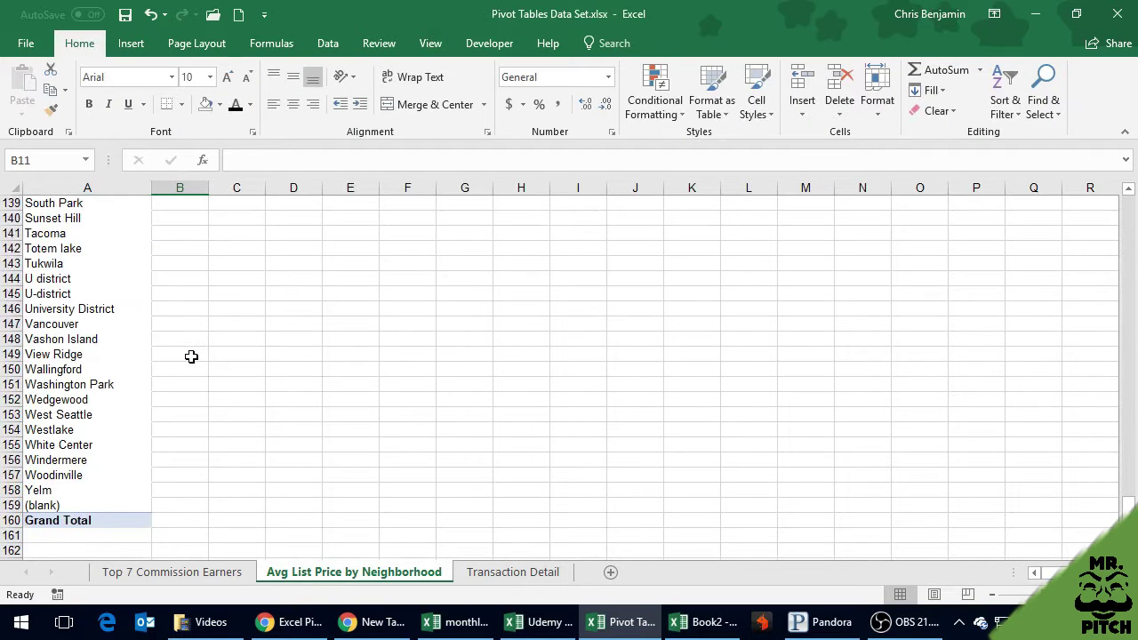
scroll(192, 356, "up", 2)
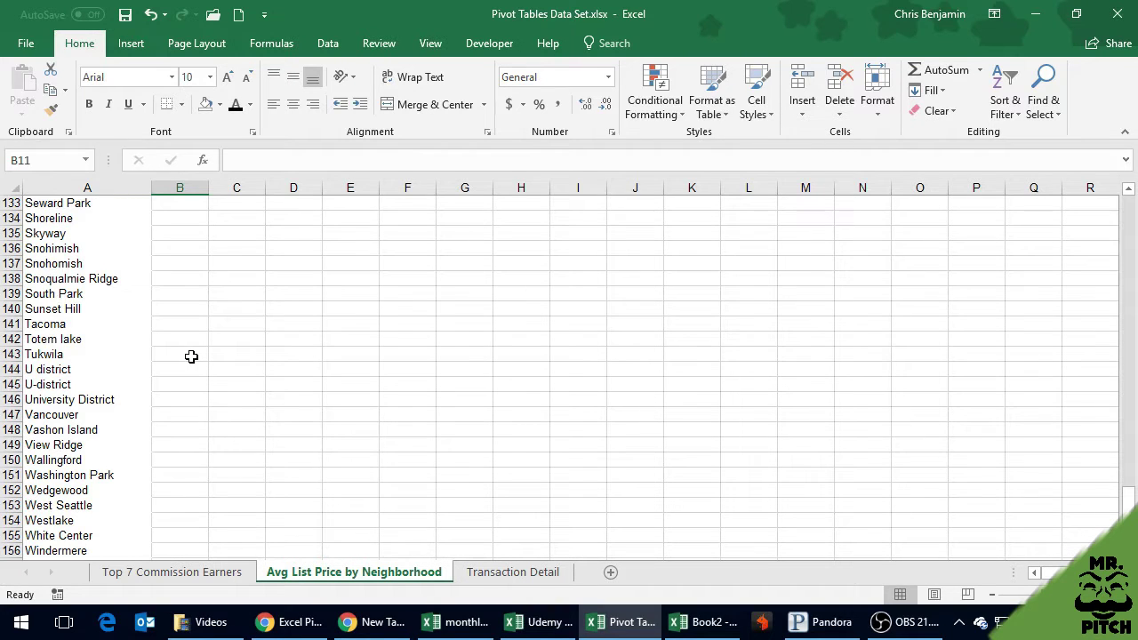
scroll(135, 339, "down", 4)
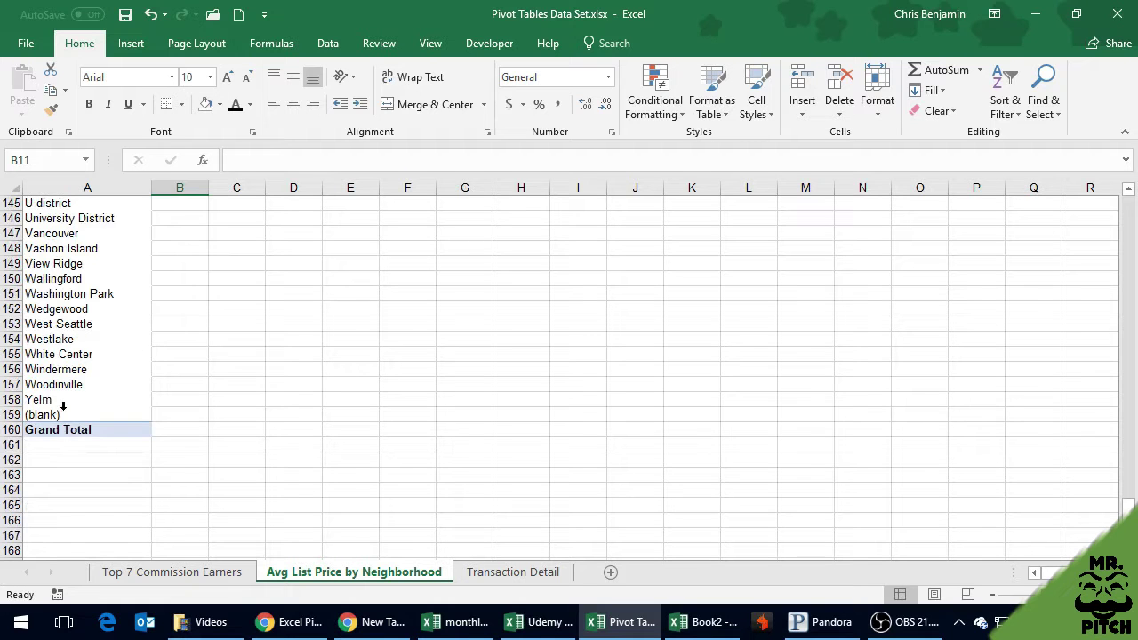
left_click(62, 408)
left_click(243, 375)
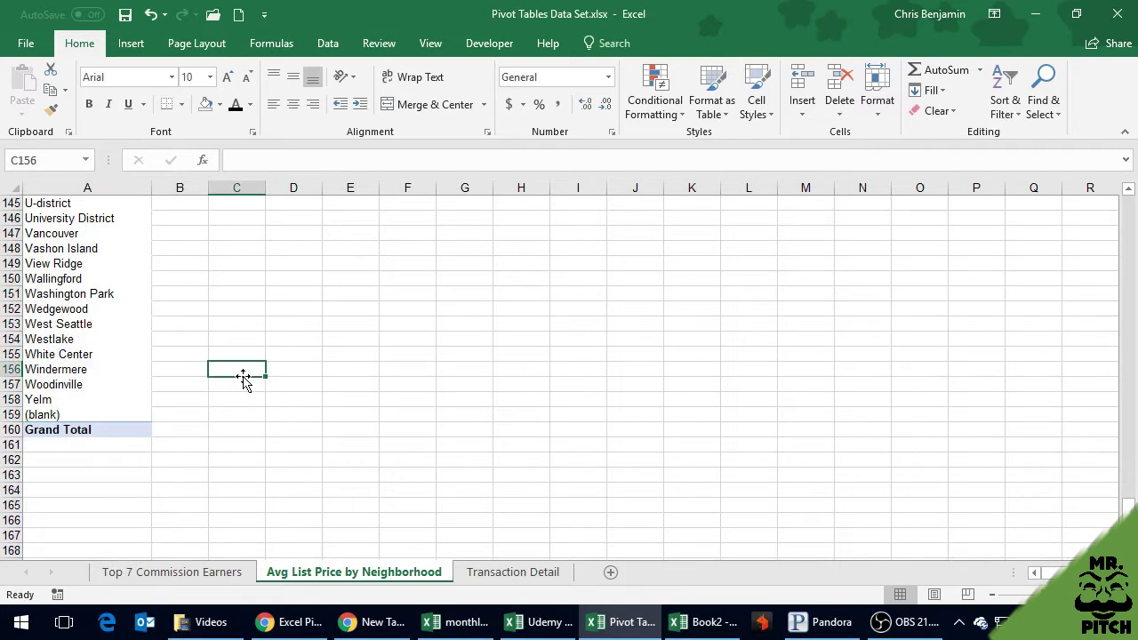
scroll(243, 375, "up", 20)
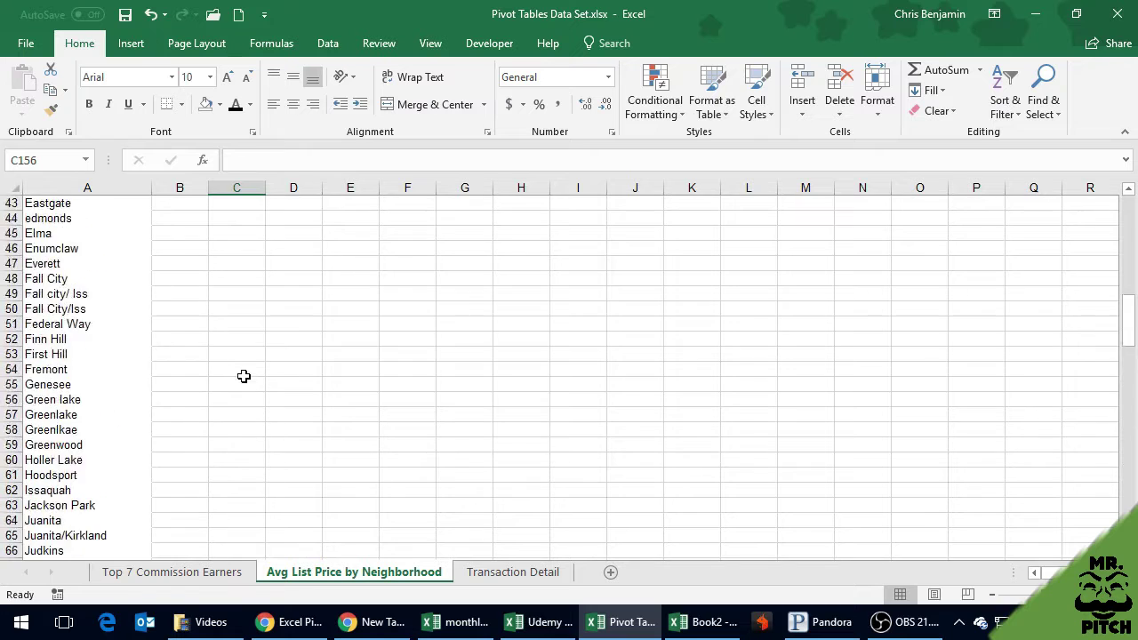
scroll(244, 376, "up", 1)
Step: Add the List Price field to the pivot table's values
left_click(36, 384)
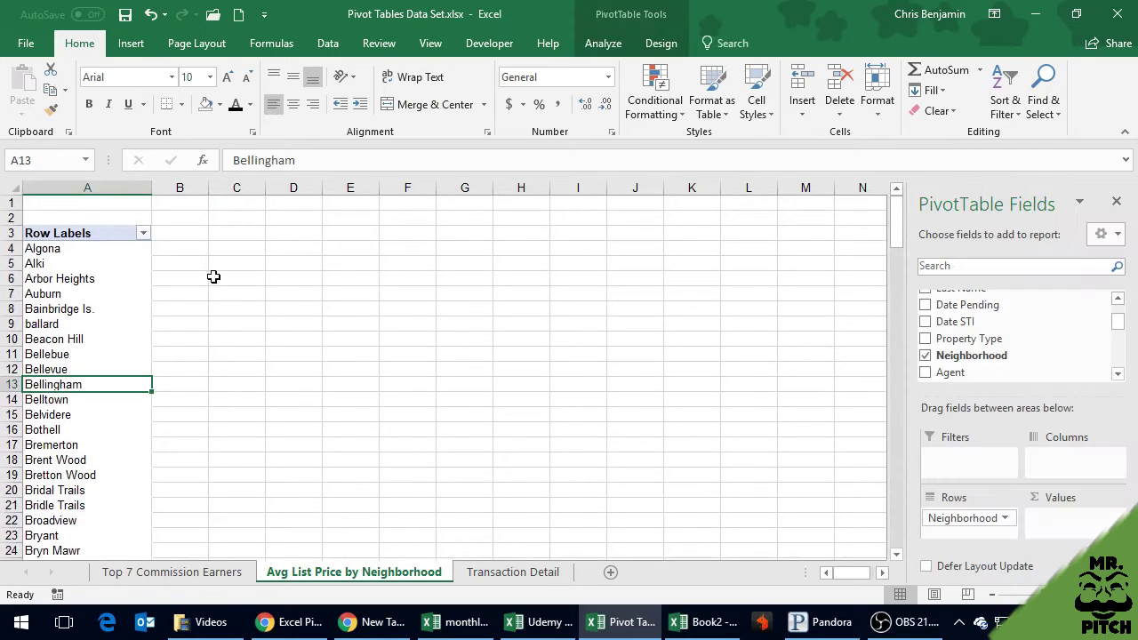
left_click(1118, 373)
left_click(1118, 373)
left_click(1117, 374)
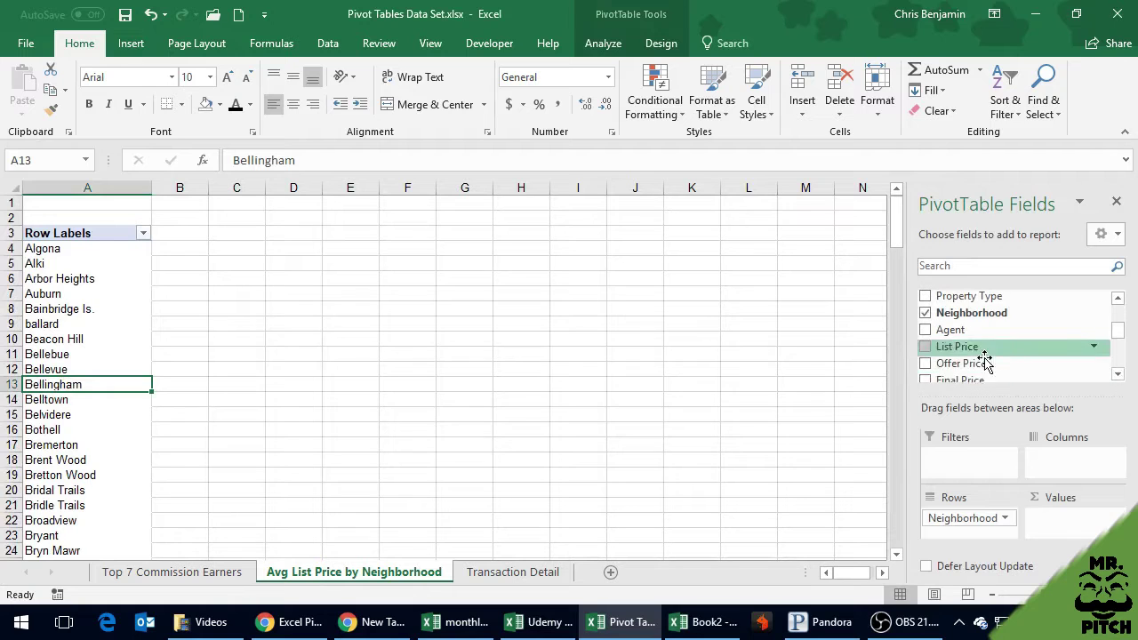
left_click(925, 347)
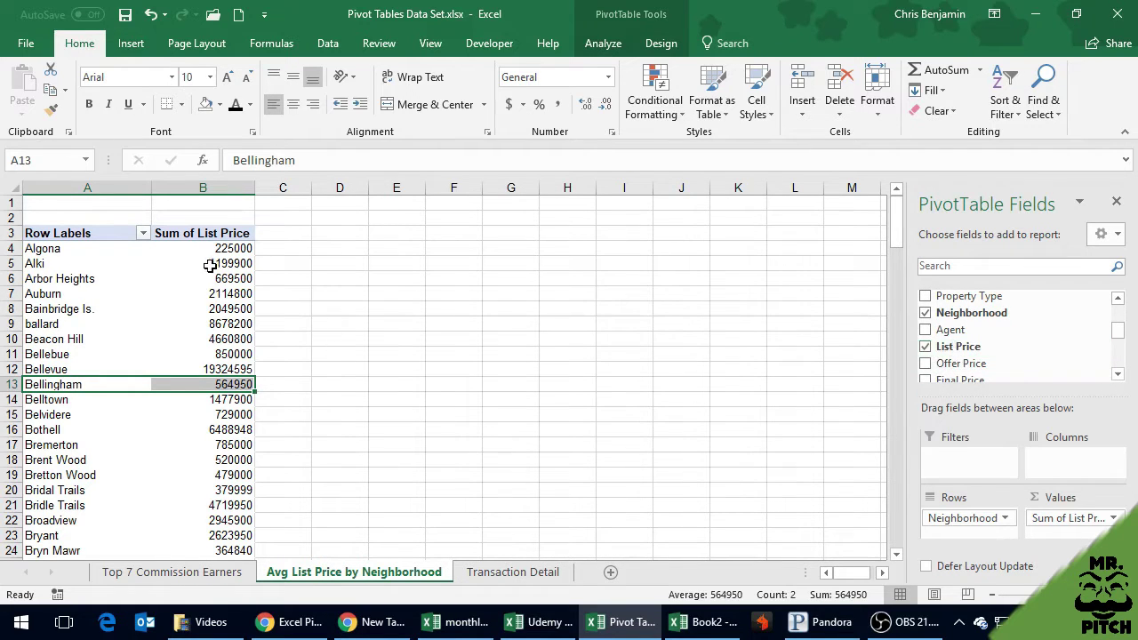
Step: Apply the Accounting number format to the Sum of List Price column
left_click(228, 188)
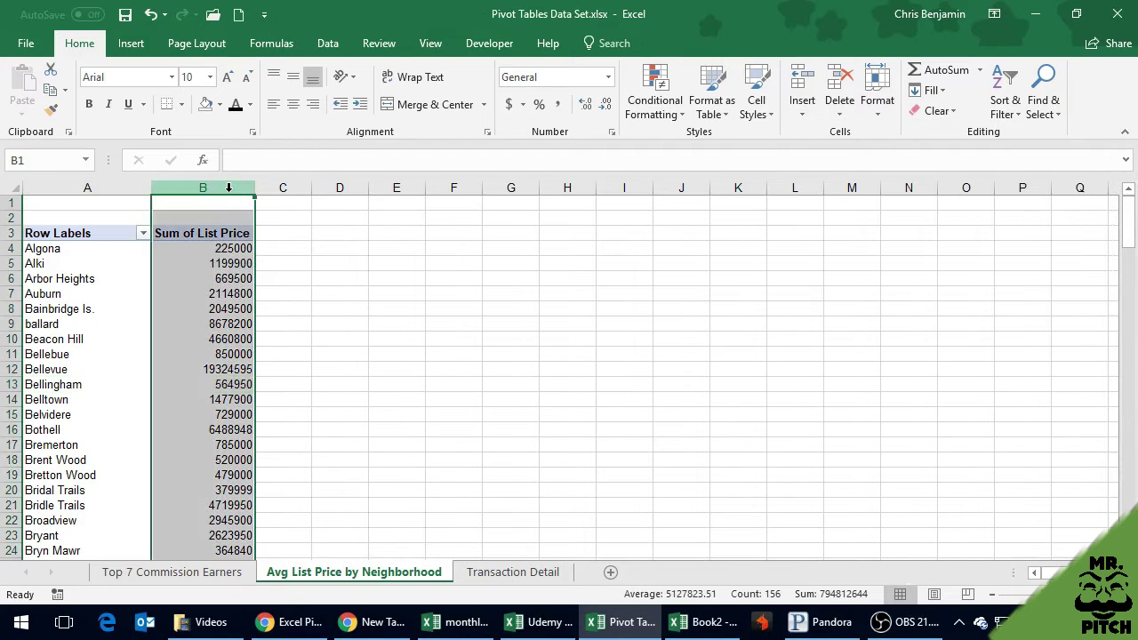
left_click(508, 104)
left_click(228, 263)
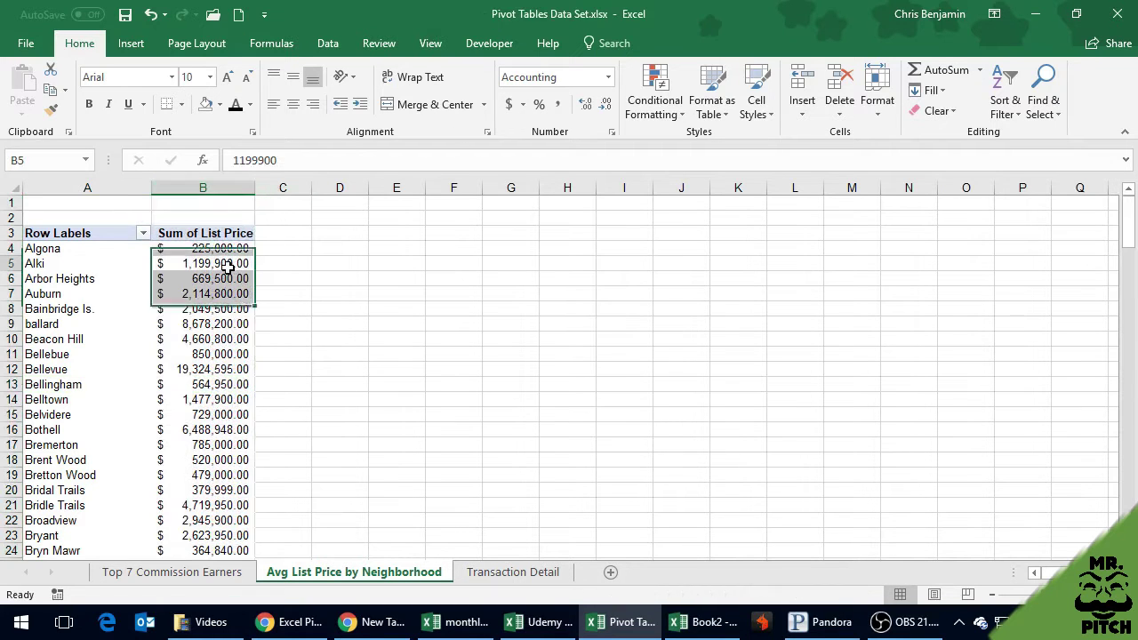
Step: Change the List Price value field to summarize by Average
right_click(228, 263)
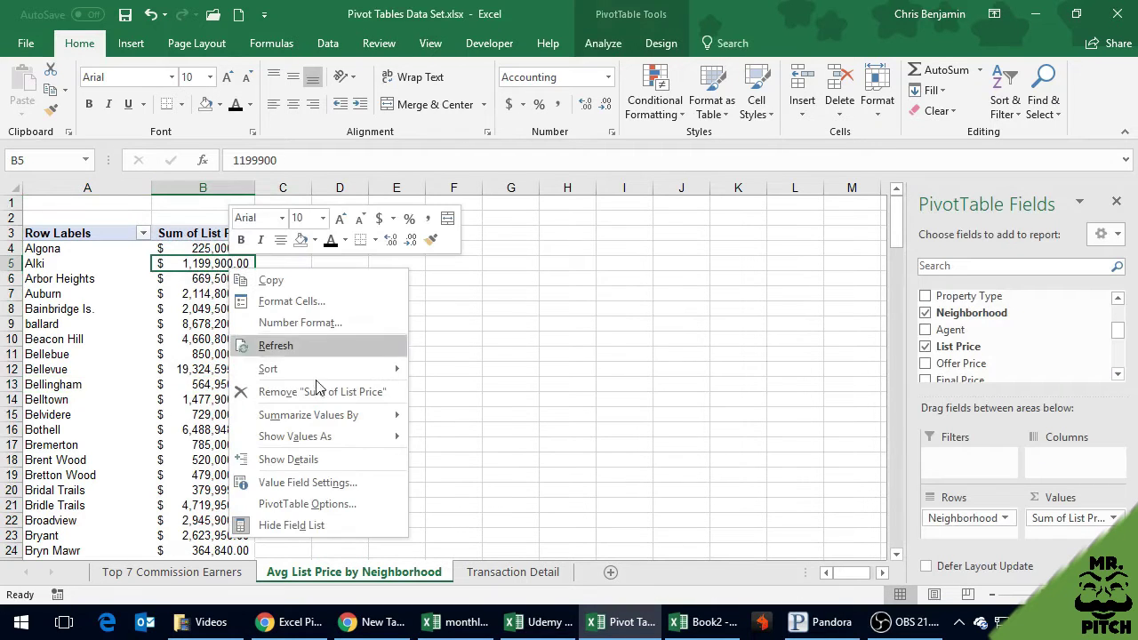
left_click(306, 483)
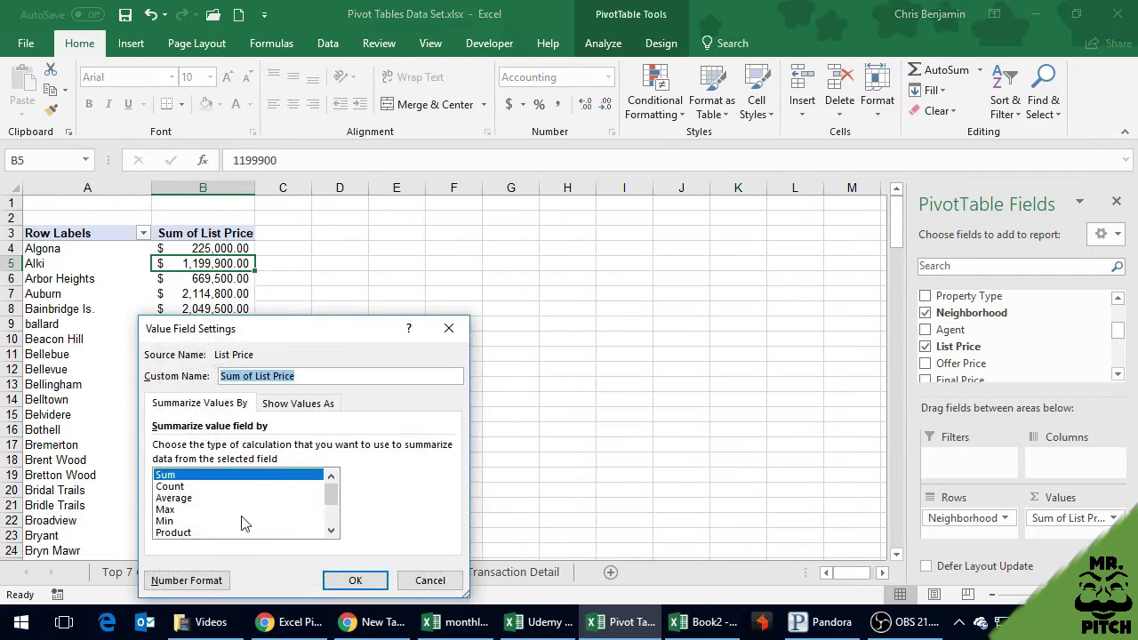
left_click(190, 501)
left_click(364, 580)
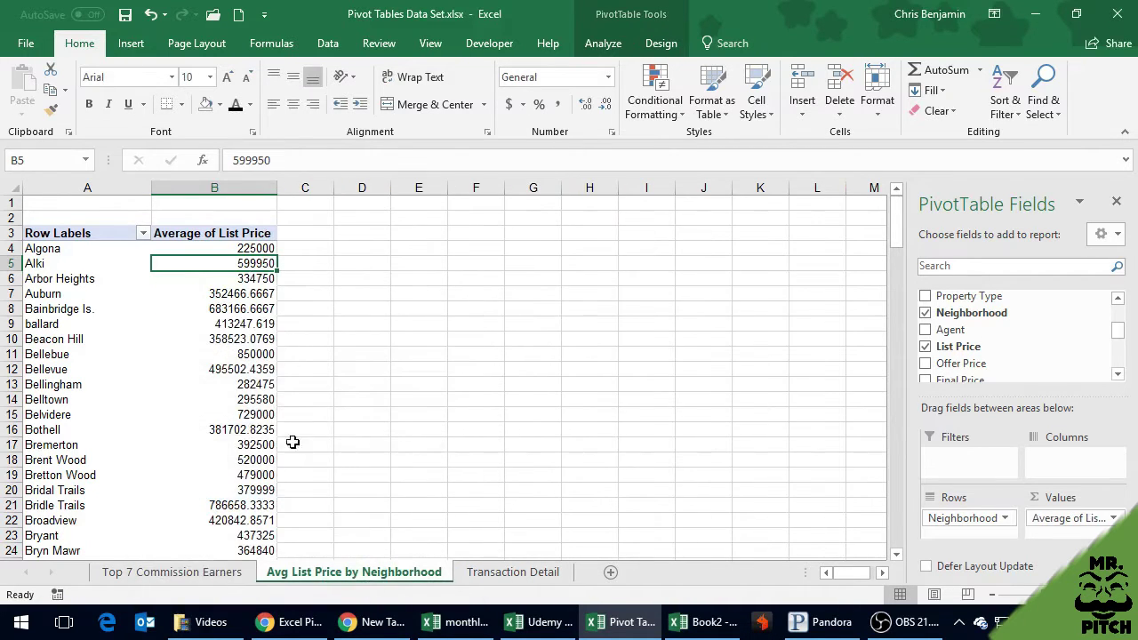
Step: Sort the neighborhoods by average list price from largest to smallest and apply the Accounting format to the Average of List Price column
right_click(190, 277)
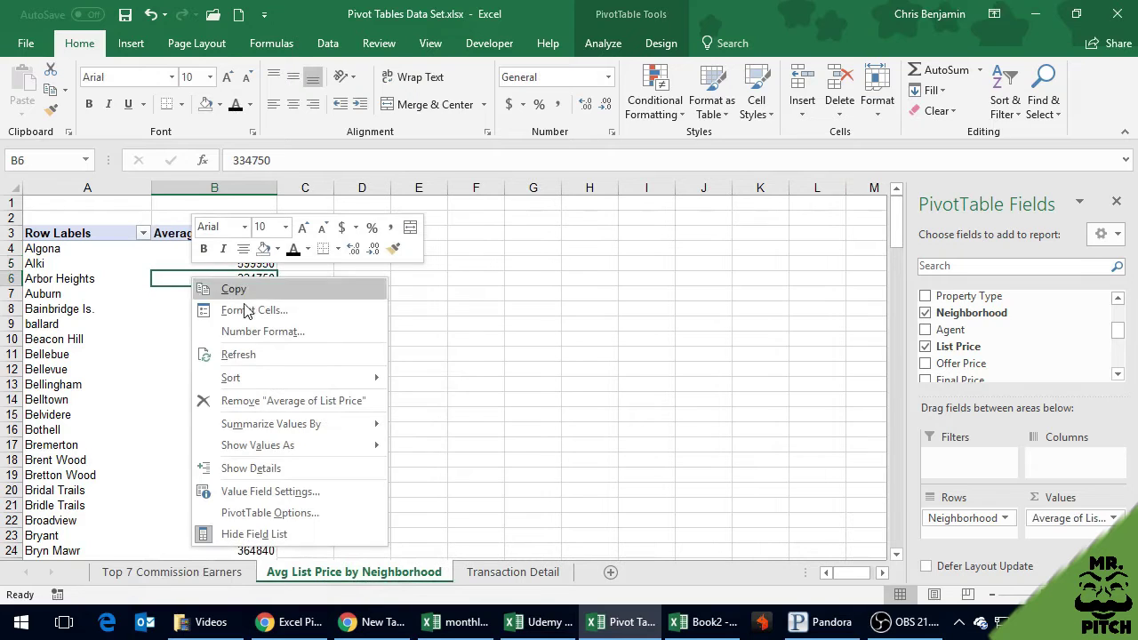
mouse_move(259, 379)
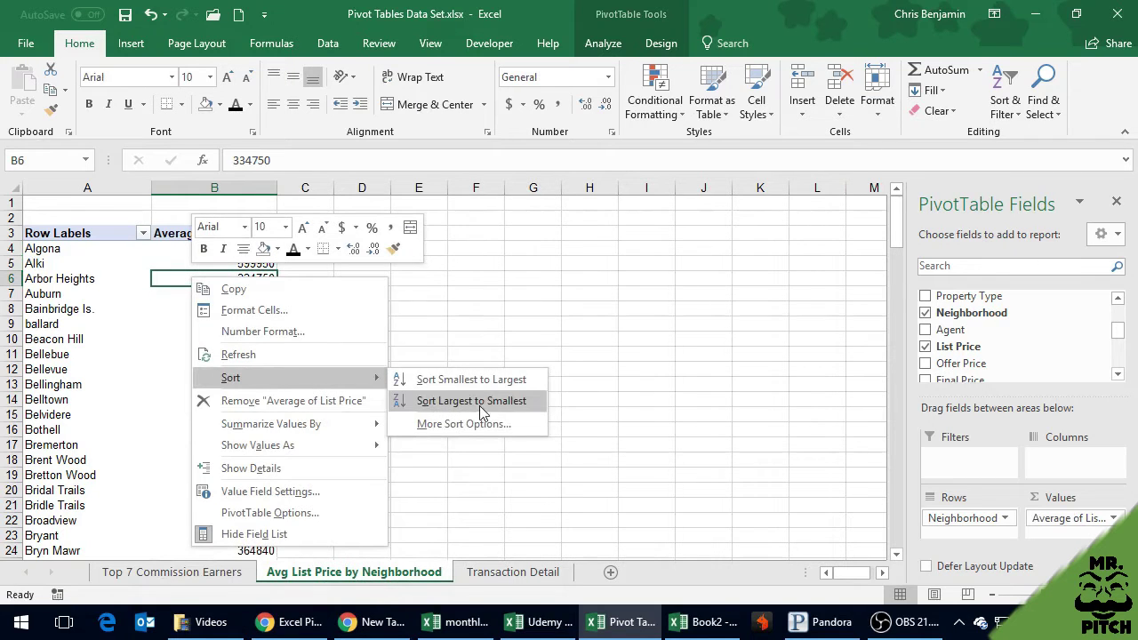
left_click(477, 400)
left_click(249, 187)
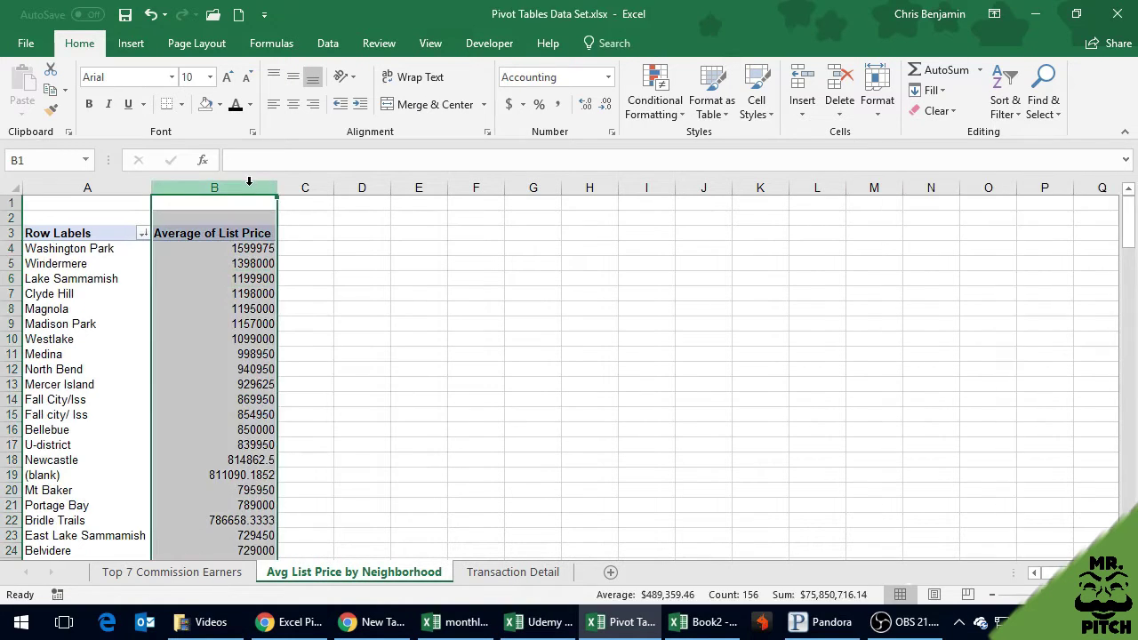
left_click(511, 104)
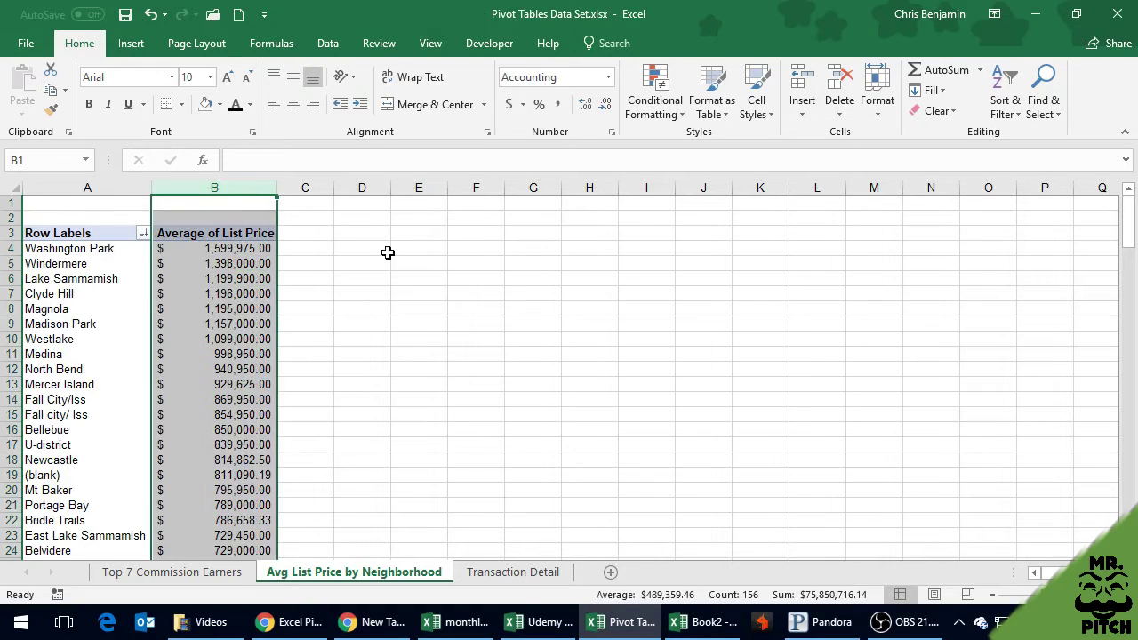
left_click(388, 251)
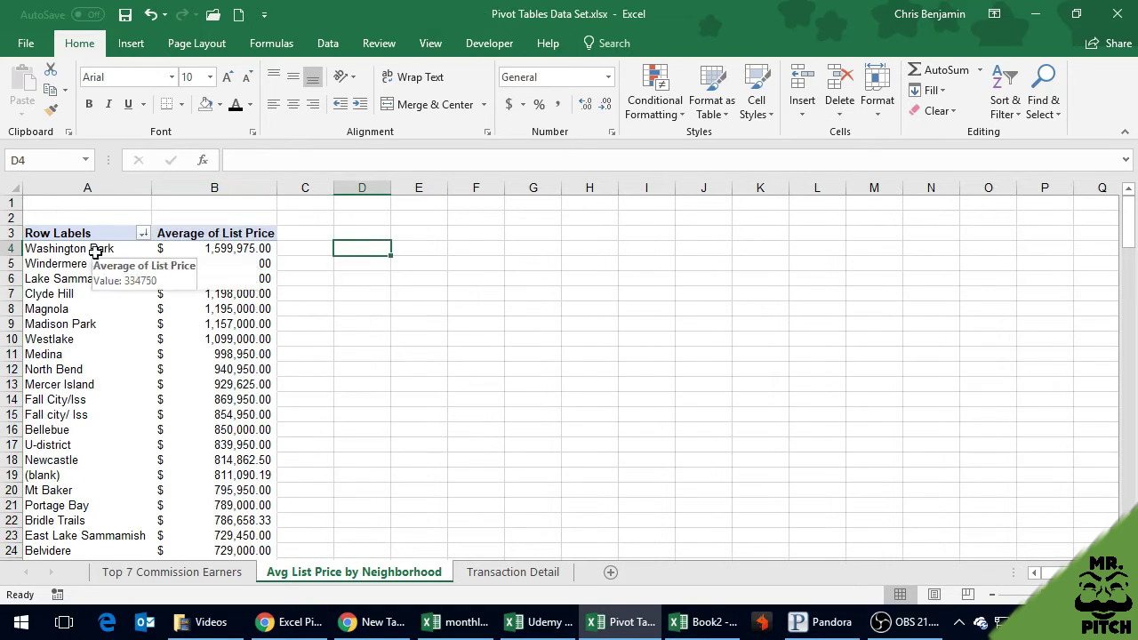
Step: Examine the sorted average list prices from the most expensive neighborhoods down to the cheapest
scroll(217, 372, "down", 6)
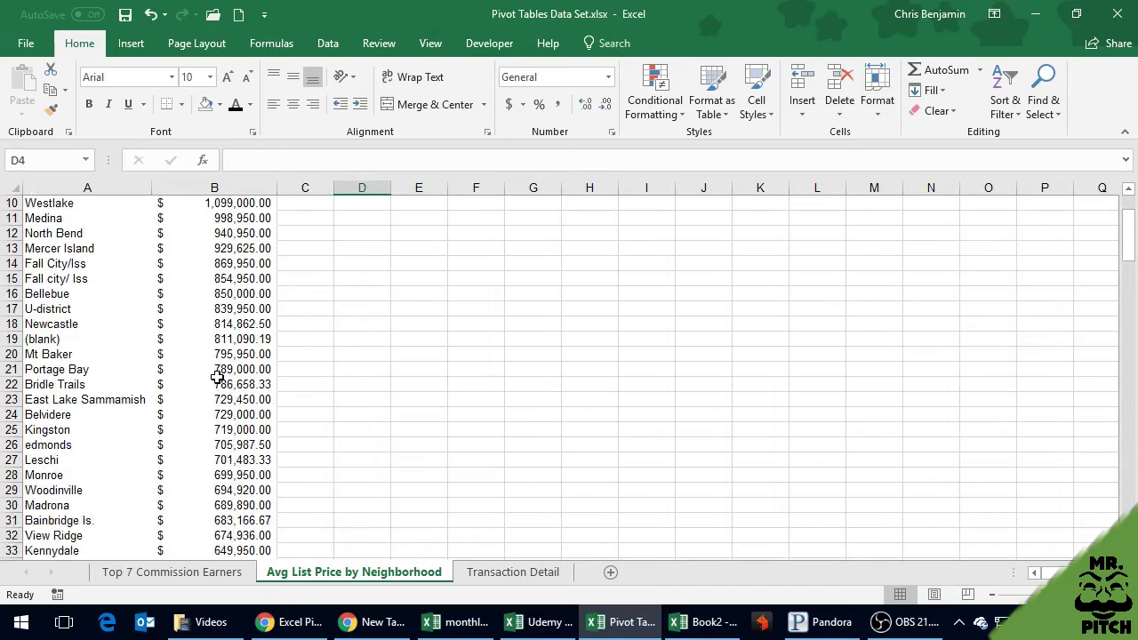
scroll(217, 372, "up", 4)
scroll(218, 283, "up", 2)
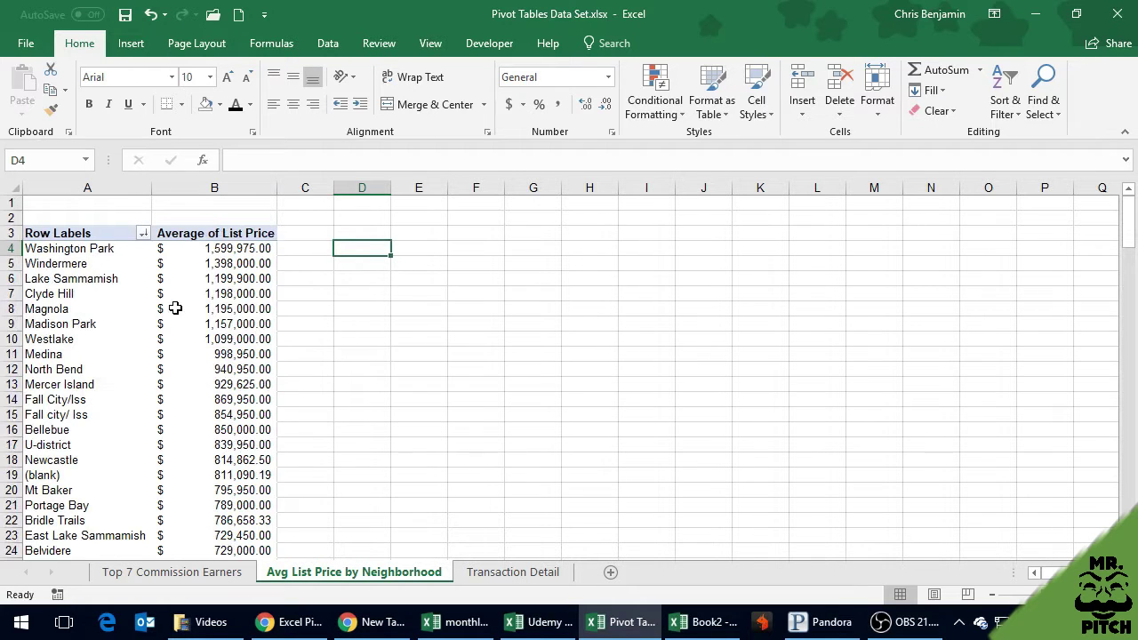
scroll(176, 313, "down", 15)
scroll(171, 329, "up", 13)
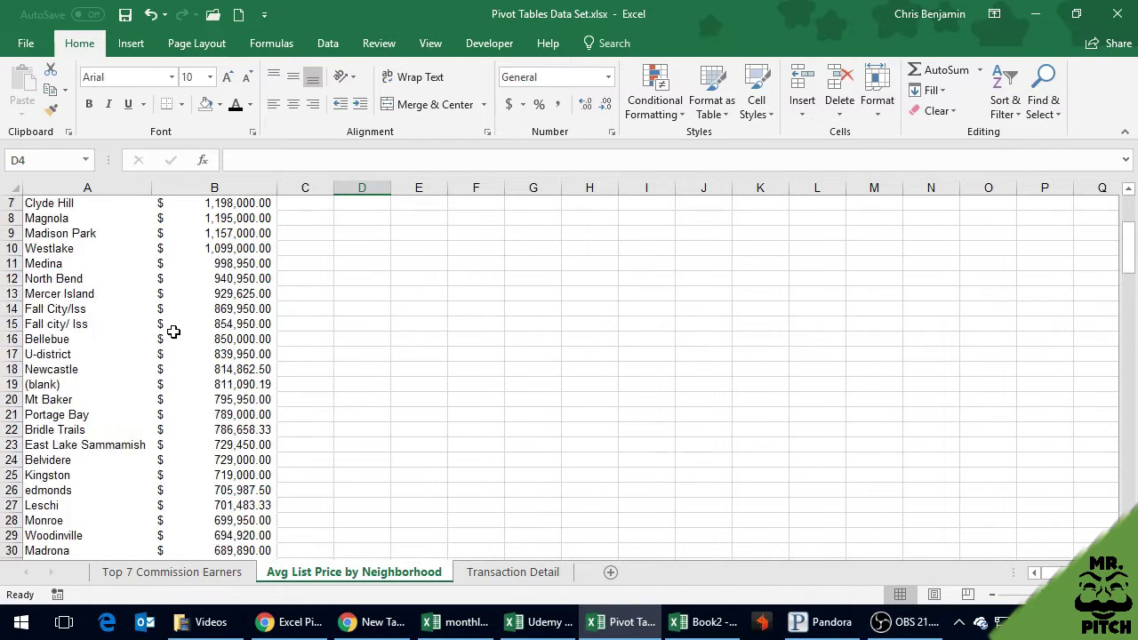
scroll(173, 331, "down", 1)
scroll(174, 331, "down", 20)
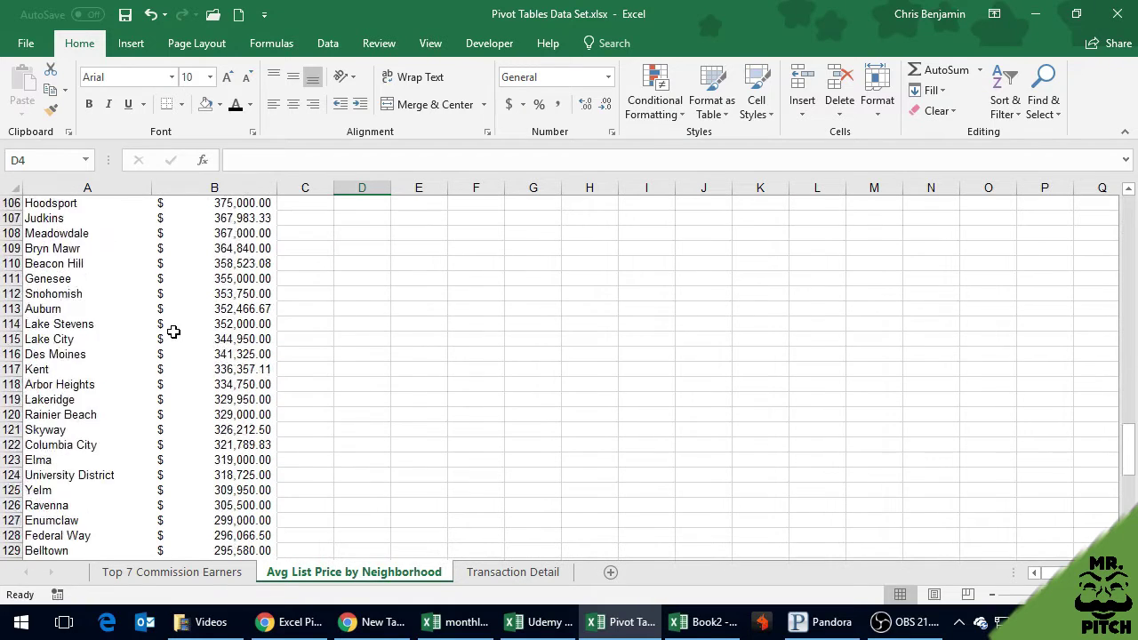
scroll(173, 331, "down", 2)
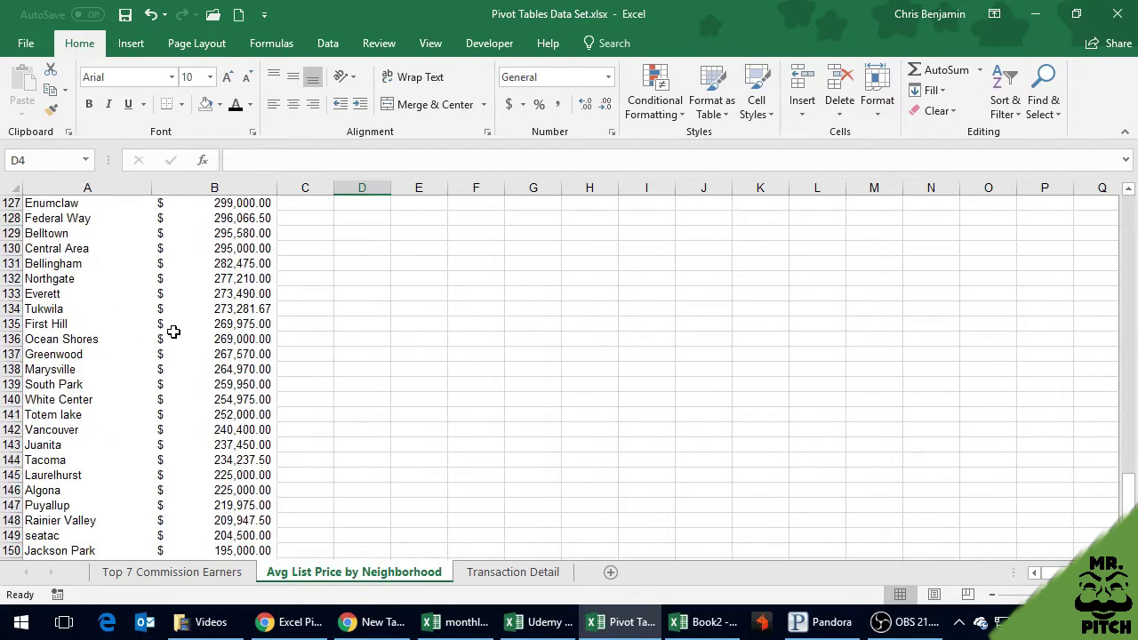
Step: Examine the neighborhood averages from the lowest-priced entries back up to the highest, checking against the Transaction Detail sheet
scroll(173, 331, "down", 8)
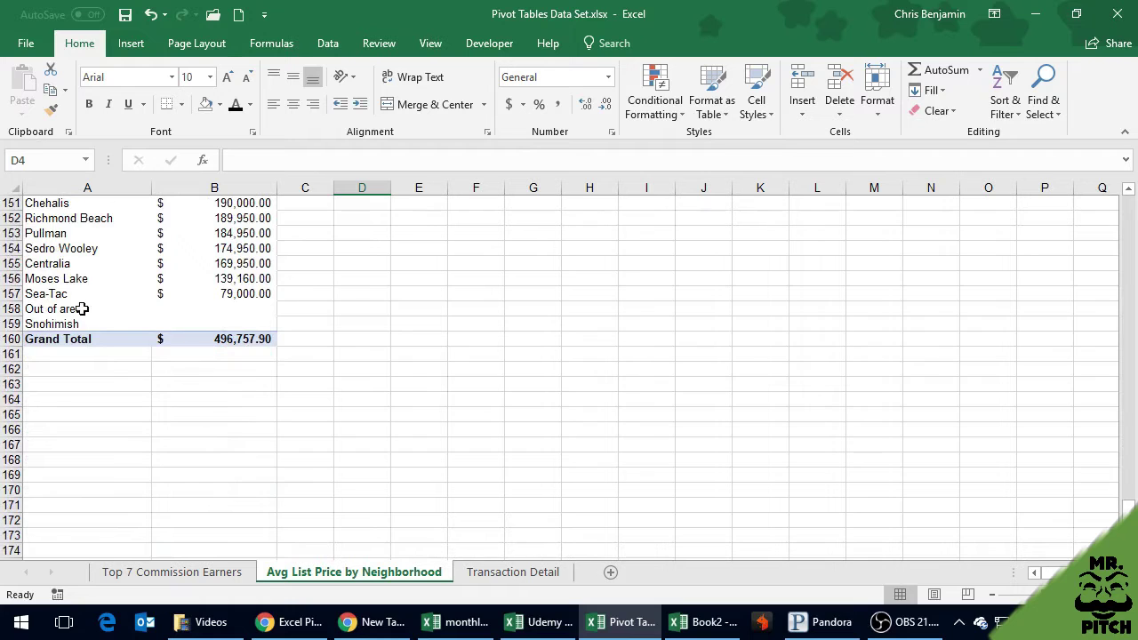
left_click(79, 269)
left_click(64, 317)
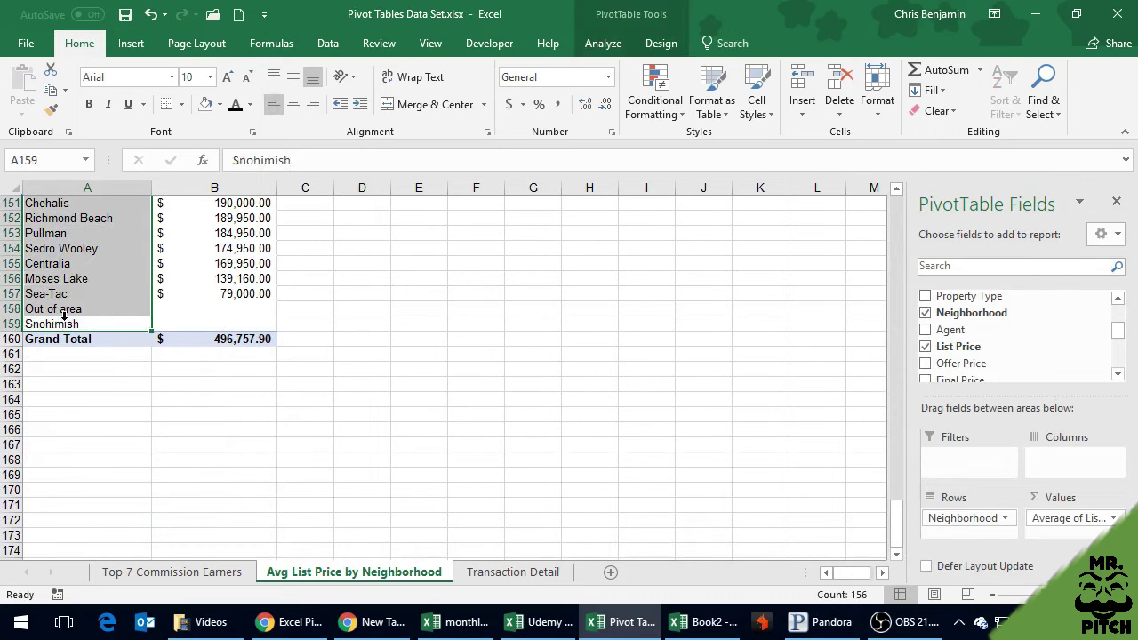
left_click(87, 312)
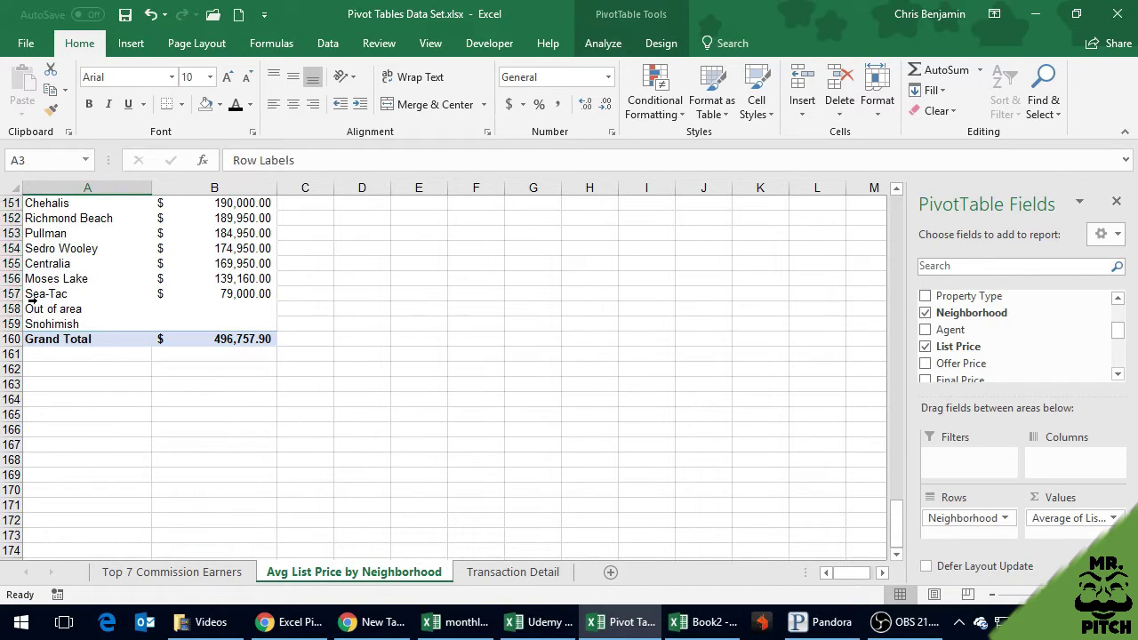
scroll(114, 307, "up", 20)
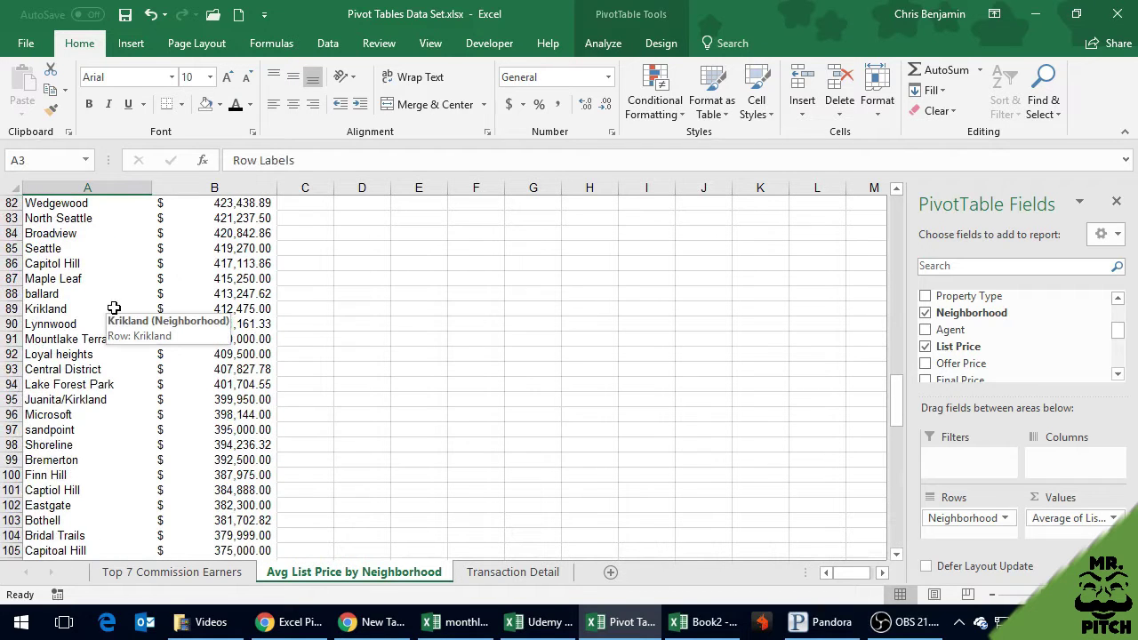
left_click(114, 308)
left_click(508, 574)
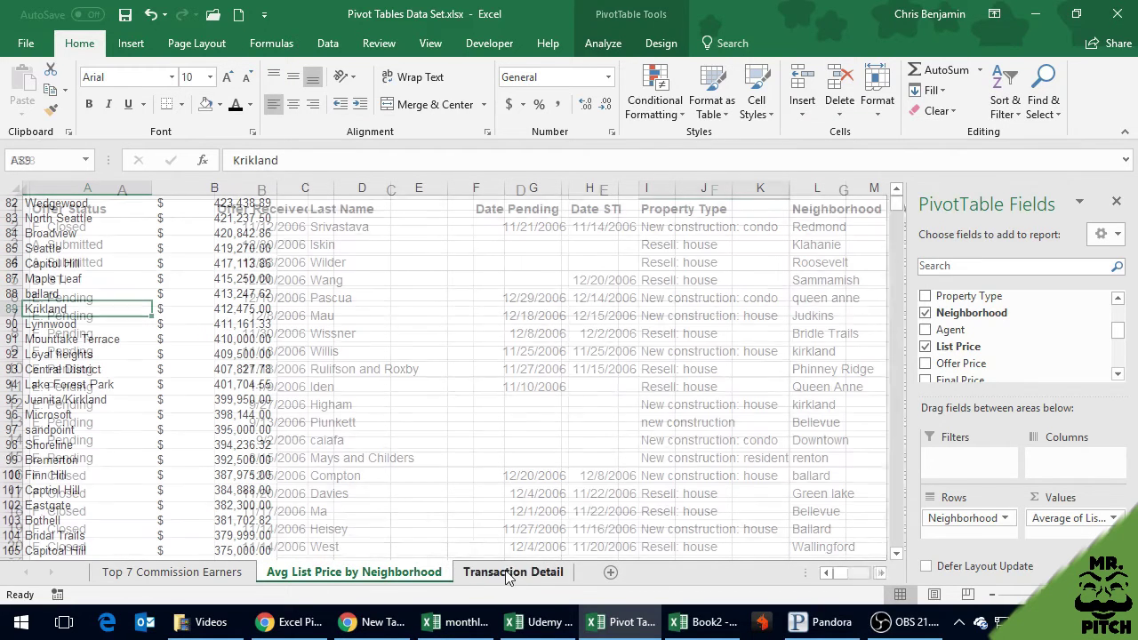
left_click(550, 419)
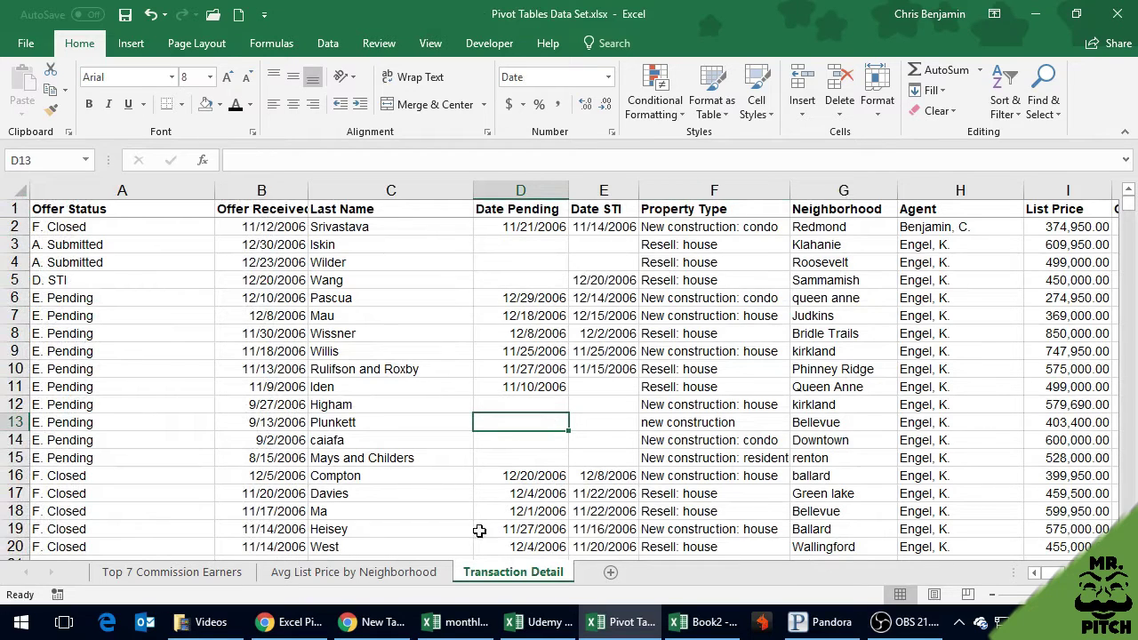
left_click(417, 576)
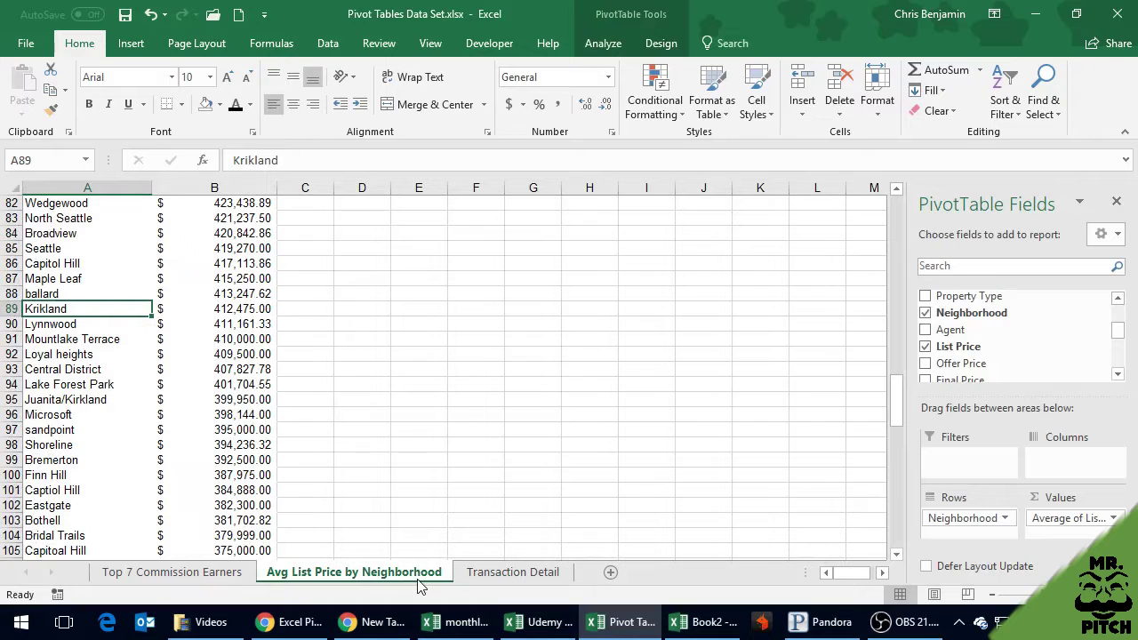
left_click(249, 384)
left_click(297, 364)
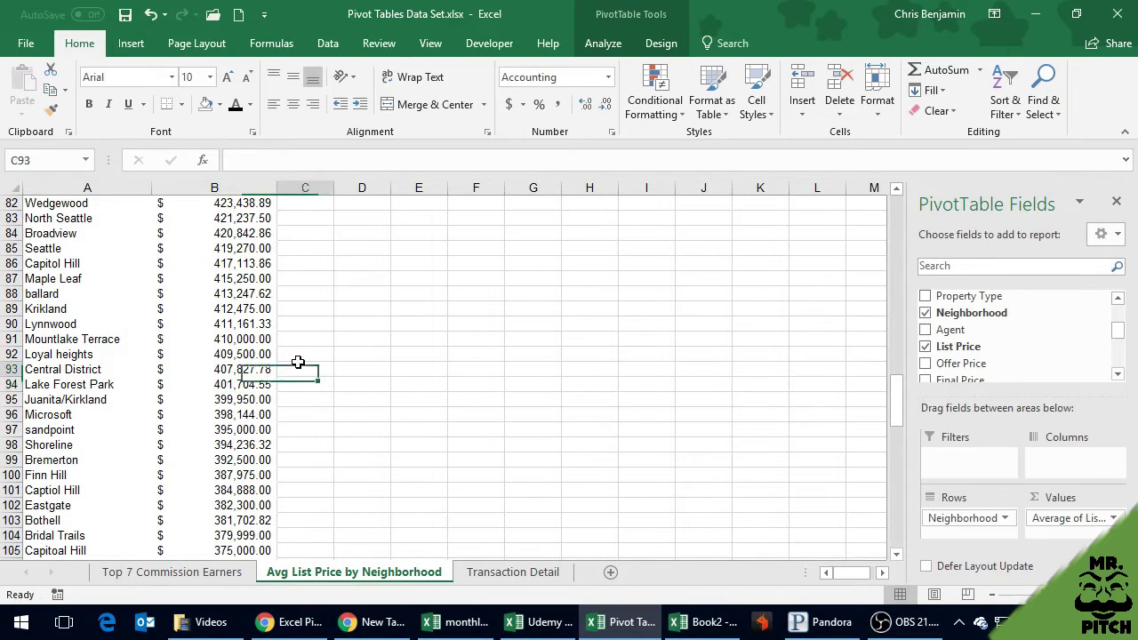
scroll(297, 363, "up", 17)
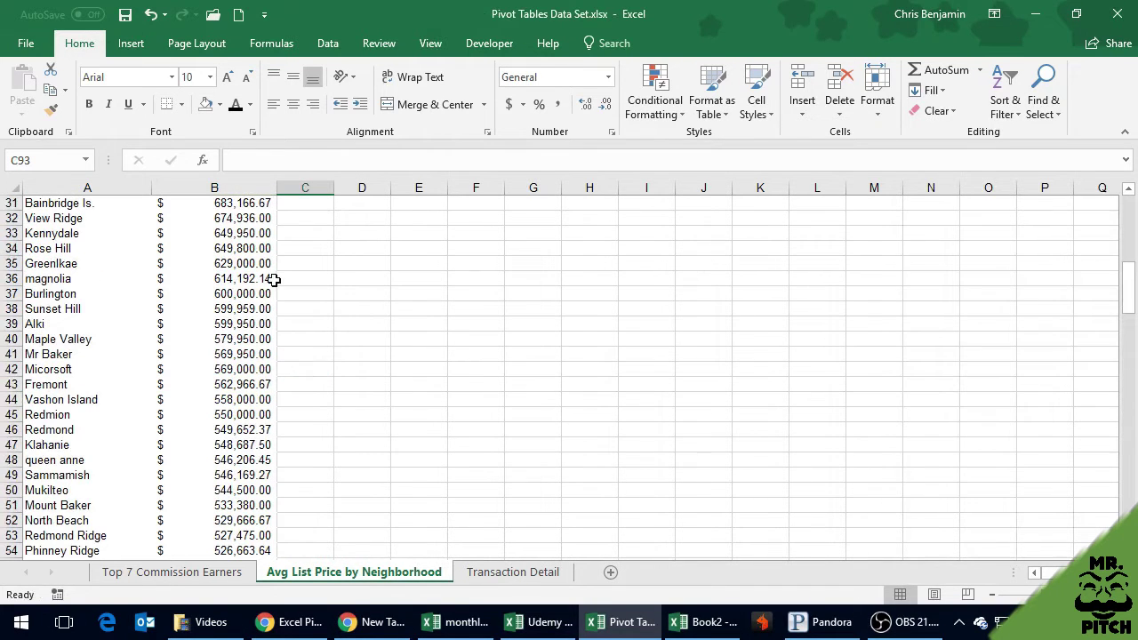
scroll(275, 280, "up", 10)
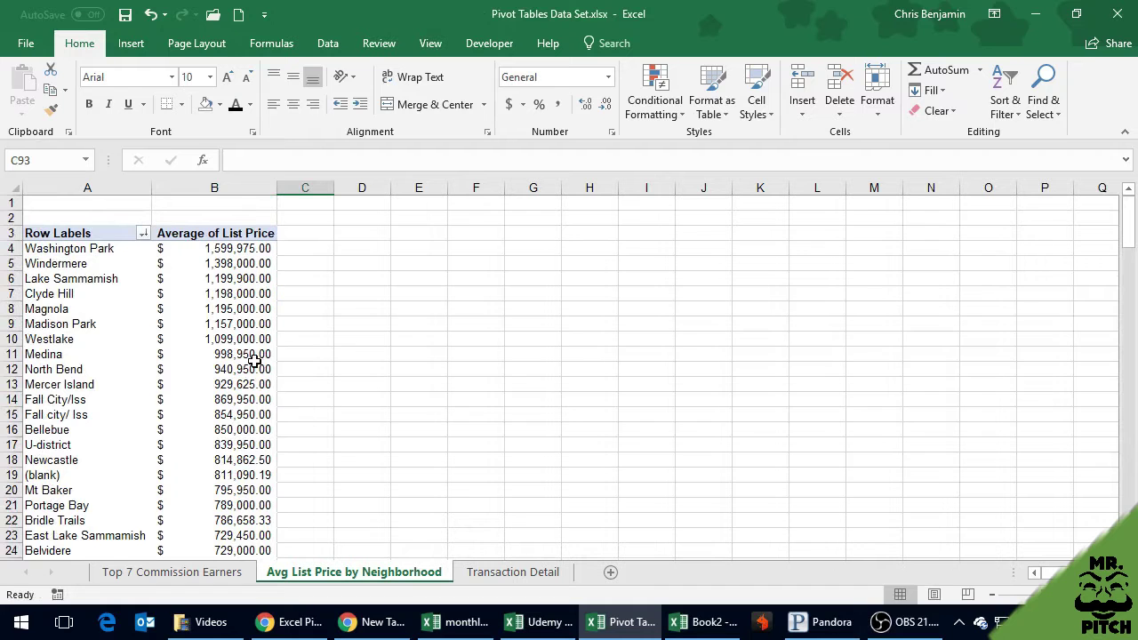
Step: Examine the Property Type entries in the Transaction Detail sheet
left_click(487, 576)
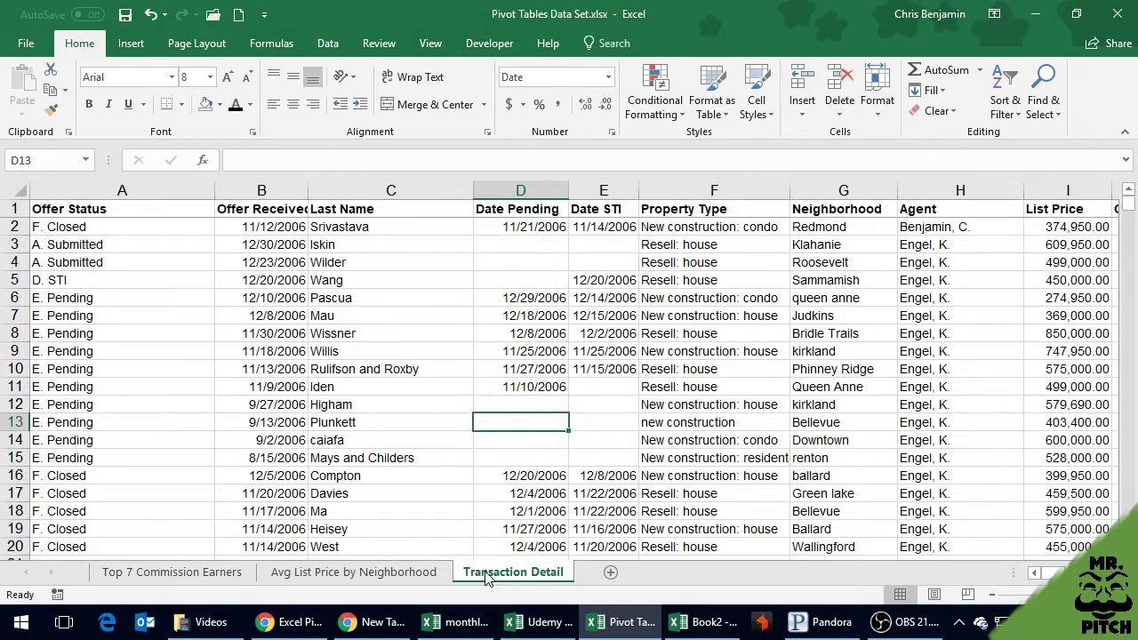
left_click(690, 210)
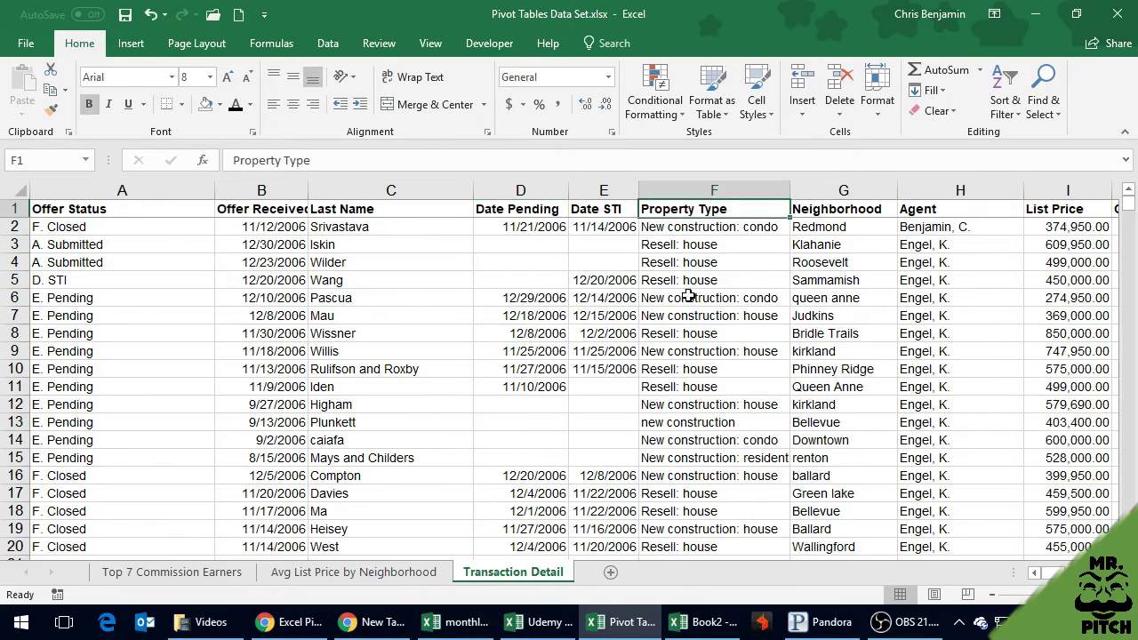
left_click(687, 296)
scroll(688, 296, "down", 2)
scroll(688, 296, "down", 10)
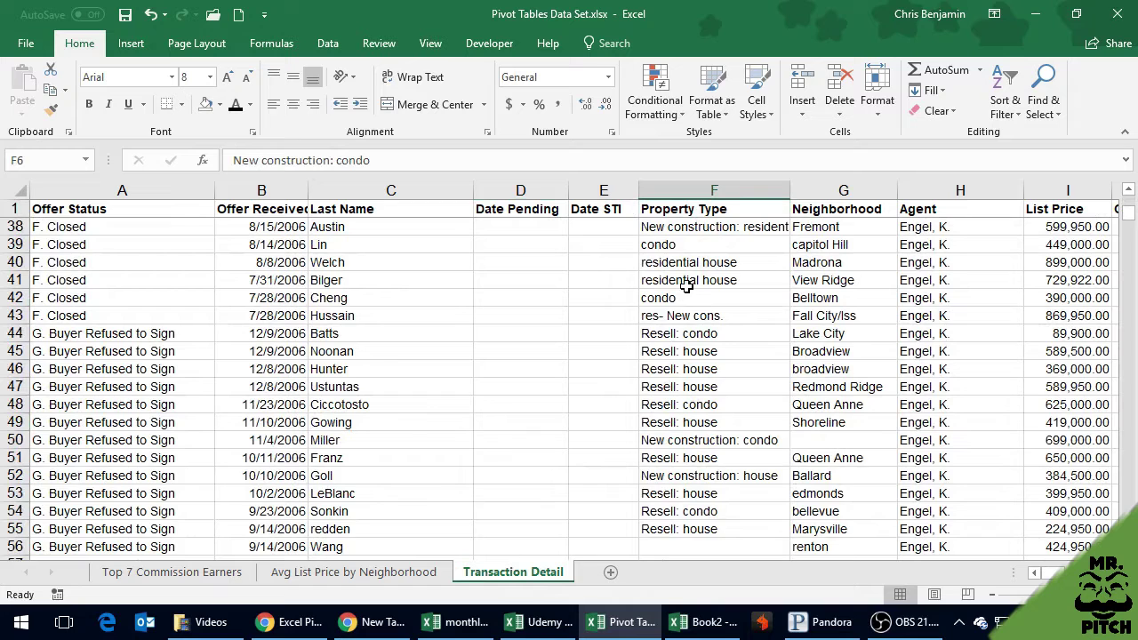
left_click(695, 331)
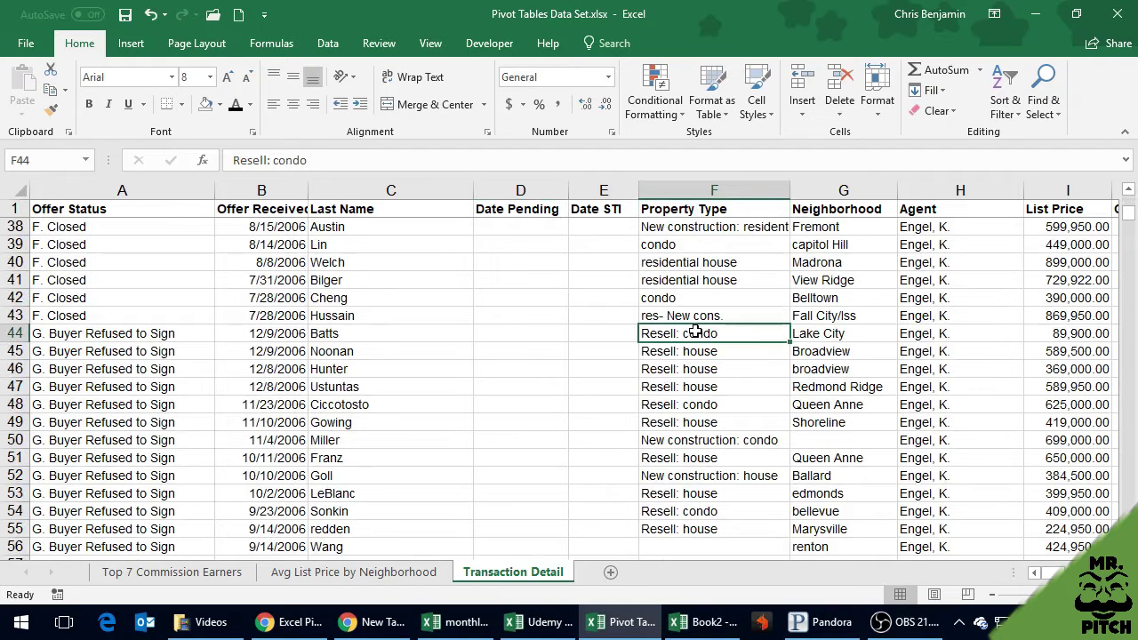
Step: Replace Neighborhood with Property Type as the row field of the pivot table on the Avg List Price by Neighborhood sheet
left_click(347, 571)
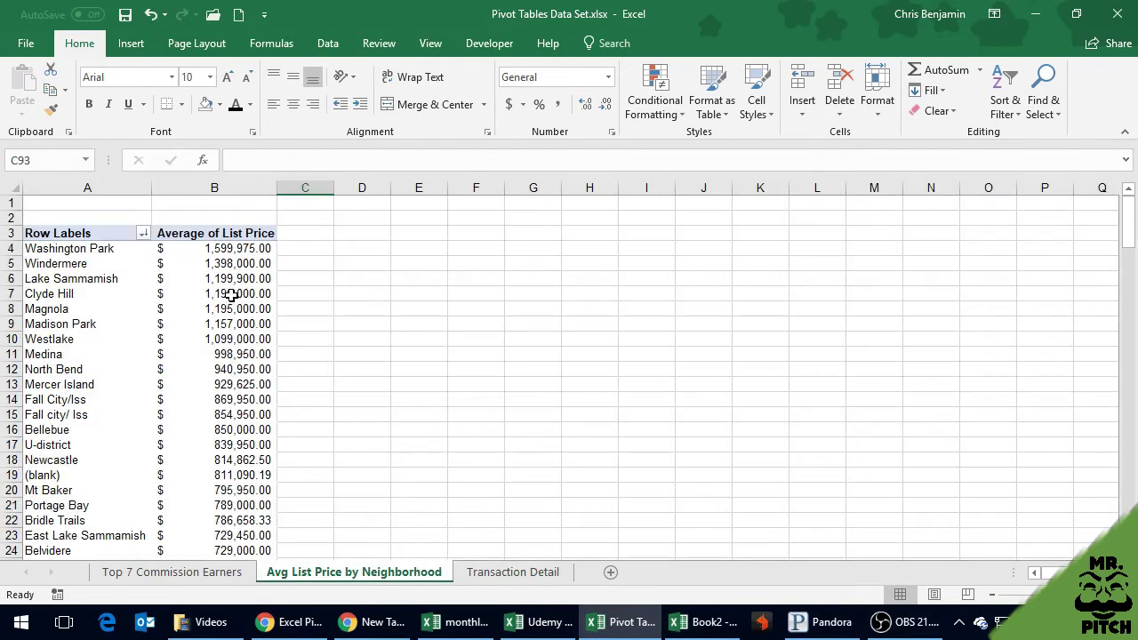
left_click(145, 283)
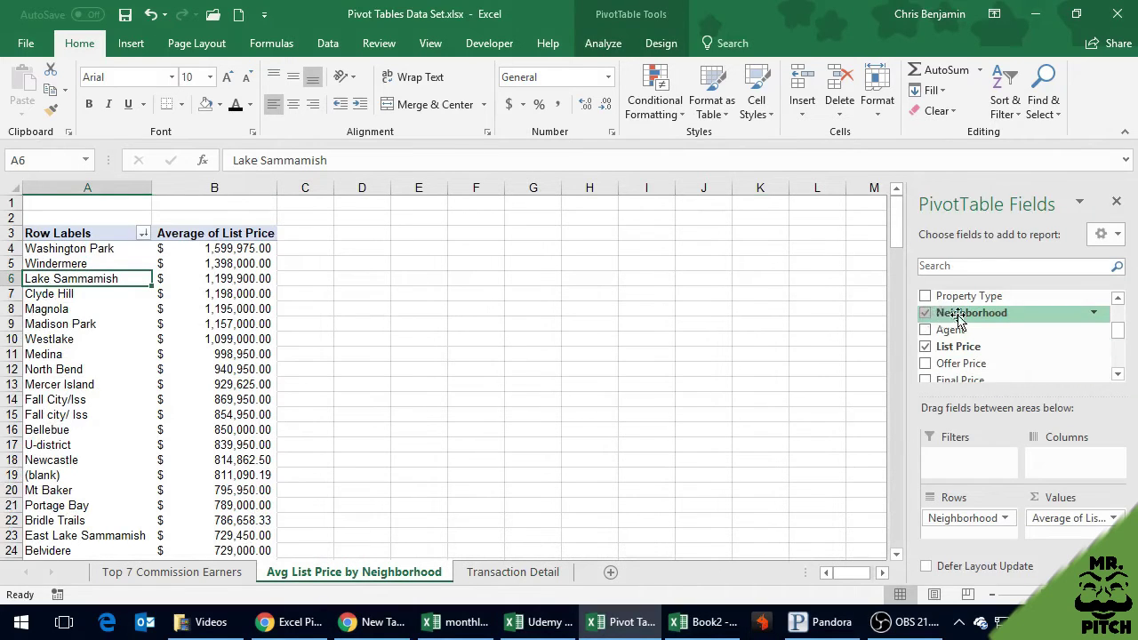
left_click_drag(967, 300, 651, 433)
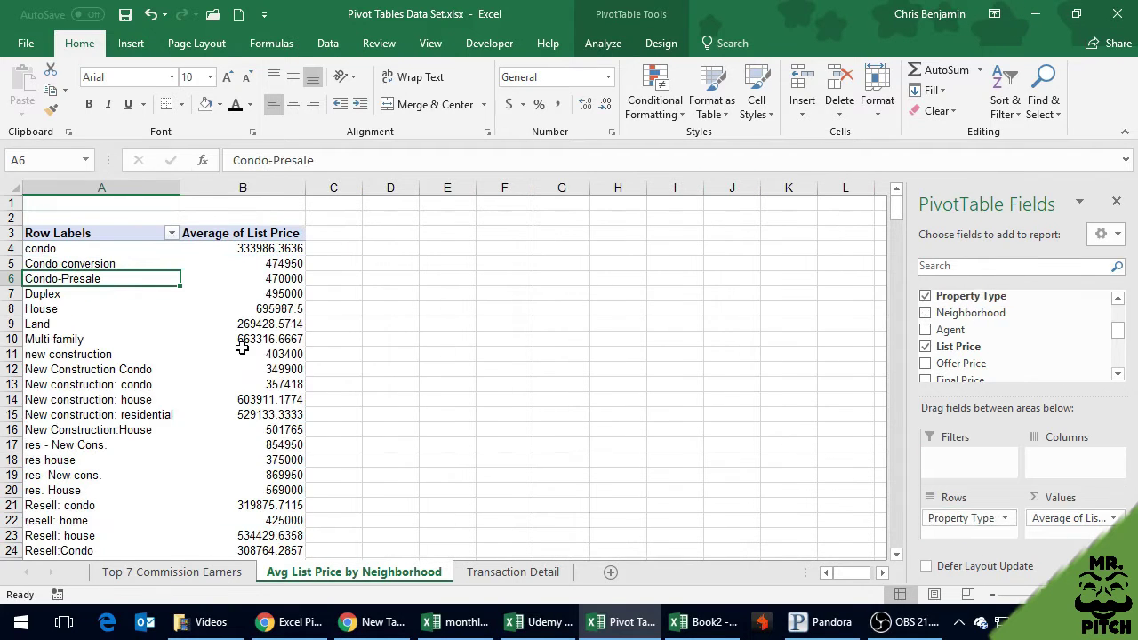
scroll(242, 349, "down", 6)
scroll(242, 349, "up", 6)
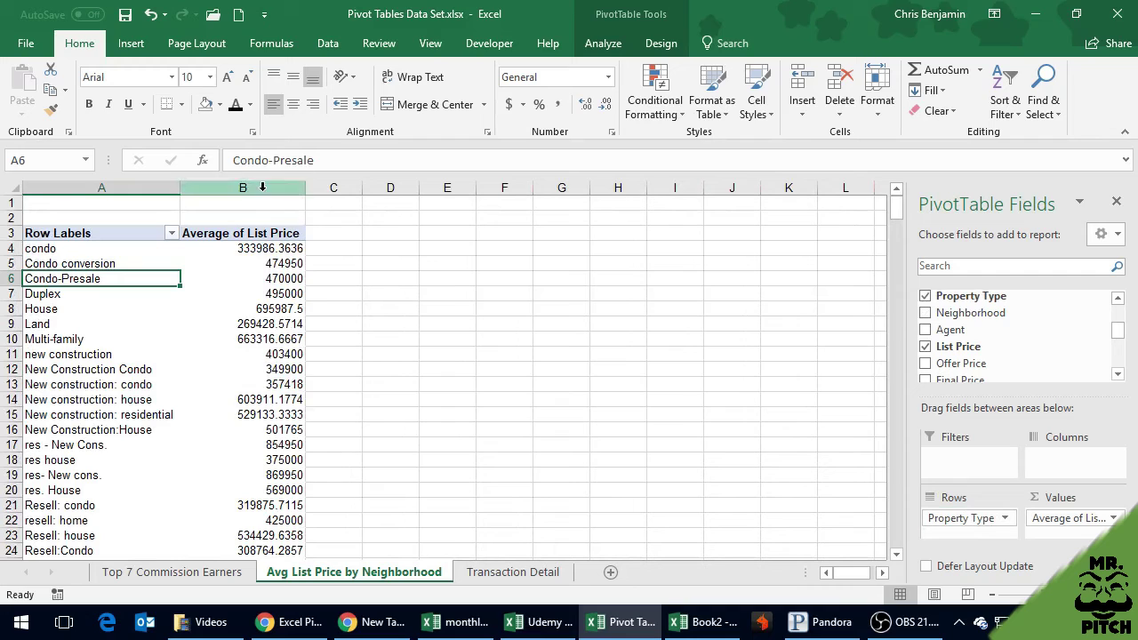
Step: Sort the property types by average list price from largest to smallest
left_click(237, 271)
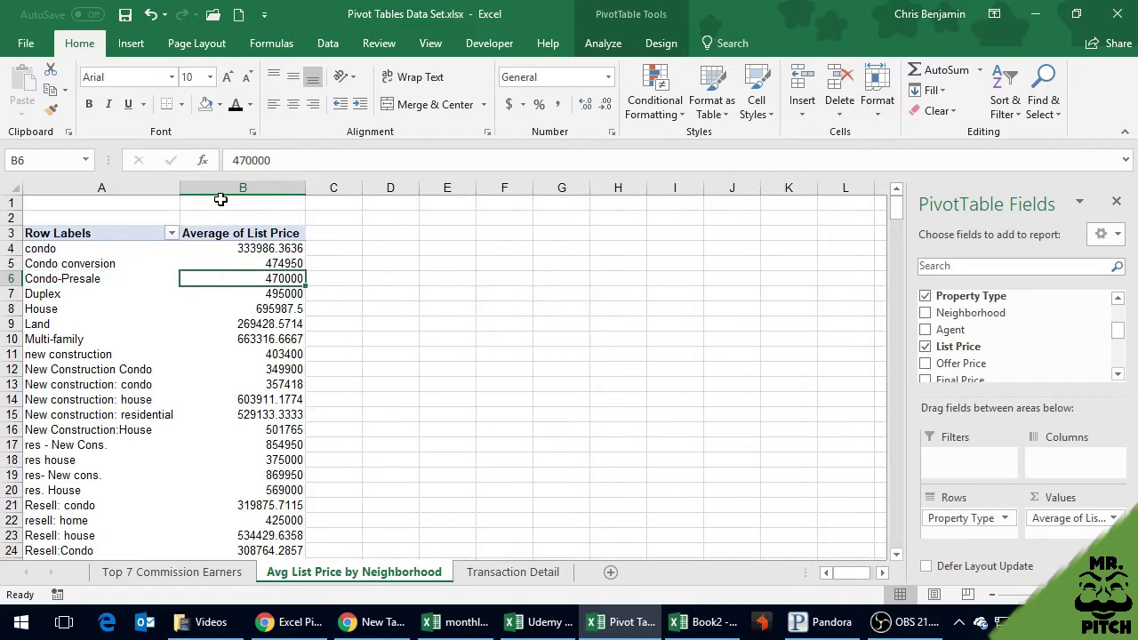
right_click(204, 337)
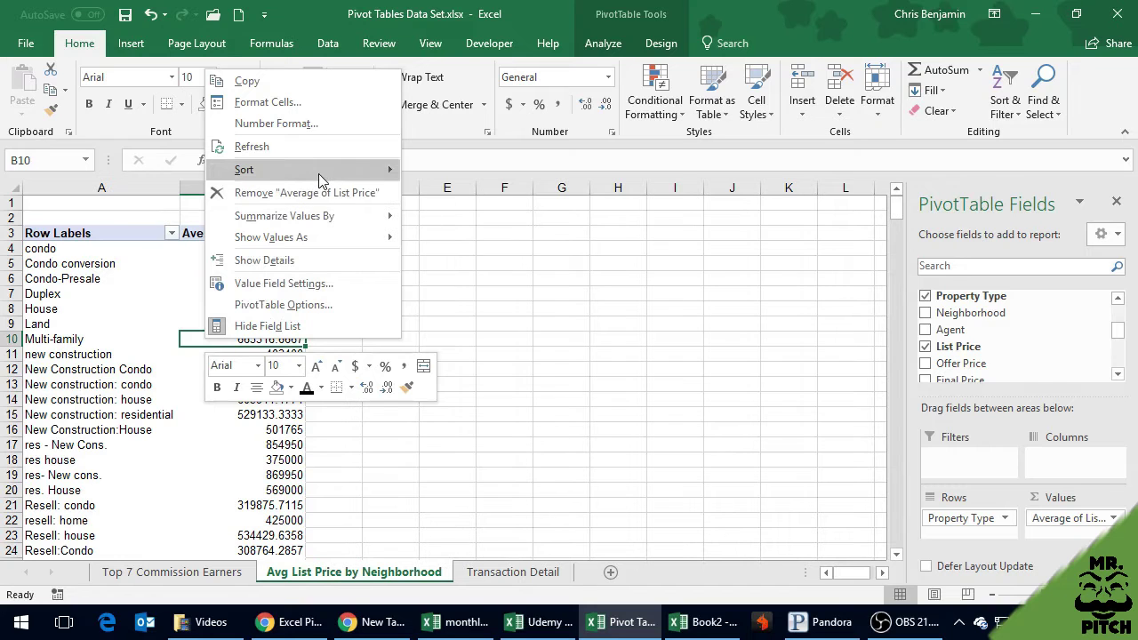
mouse_move(318, 173)
left_click(418, 194)
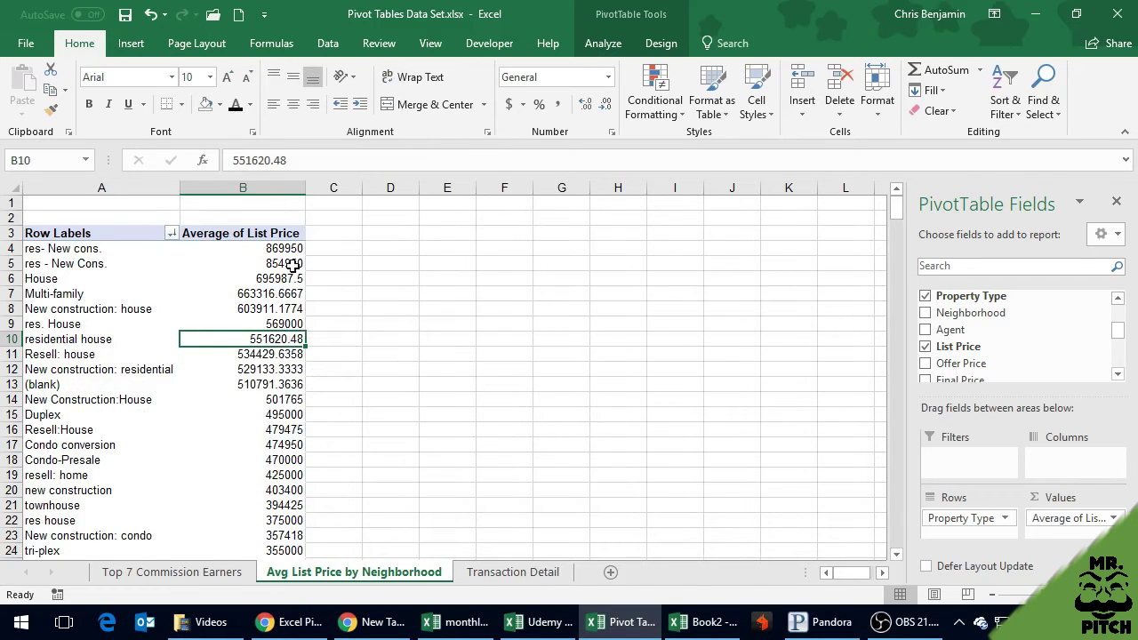
Step: Apply the Accounting number format to the Average of List Price column and review the formatted values
left_click(261, 188)
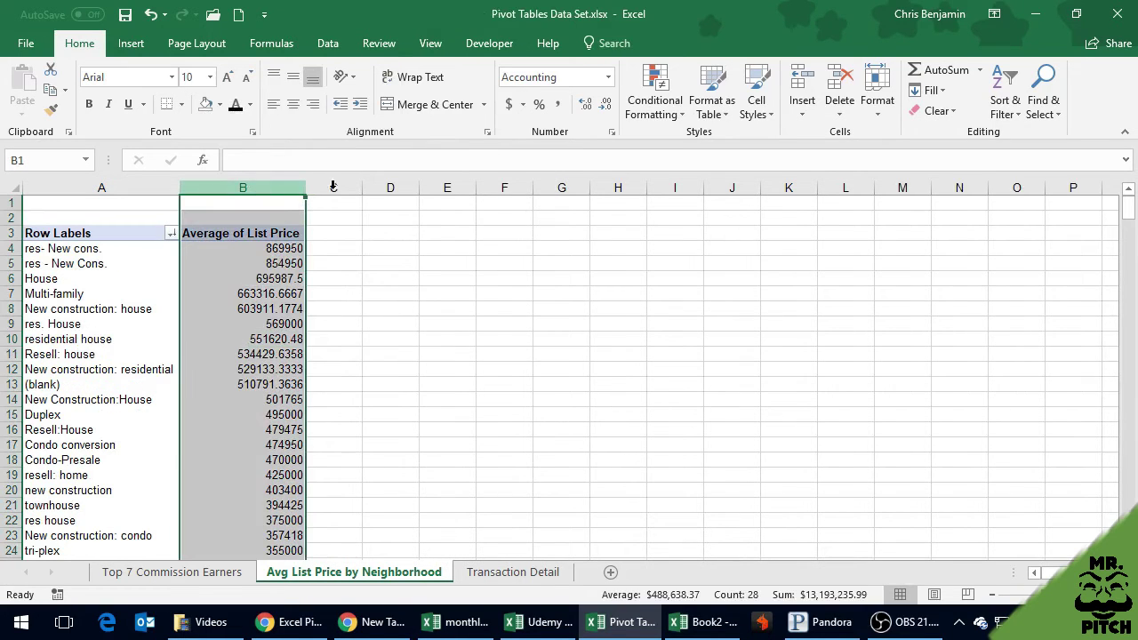
left_click(508, 104)
left_click(316, 317)
scroll(278, 345, "down", 3)
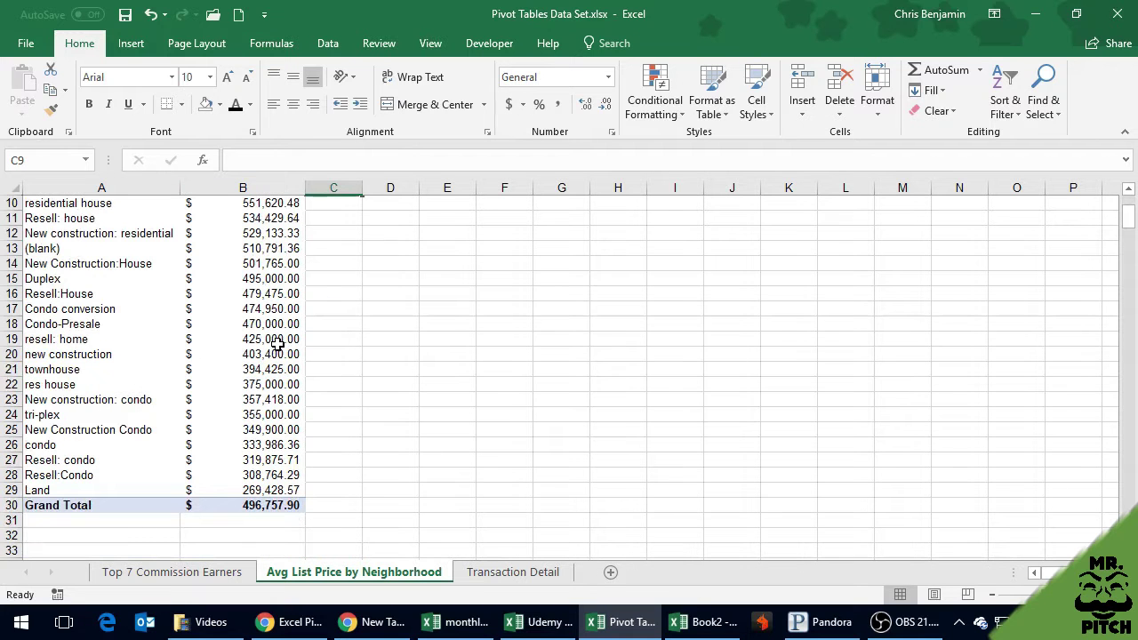
scroll(365, 340, "down", 1)
scroll(364, 339, "up", 4)
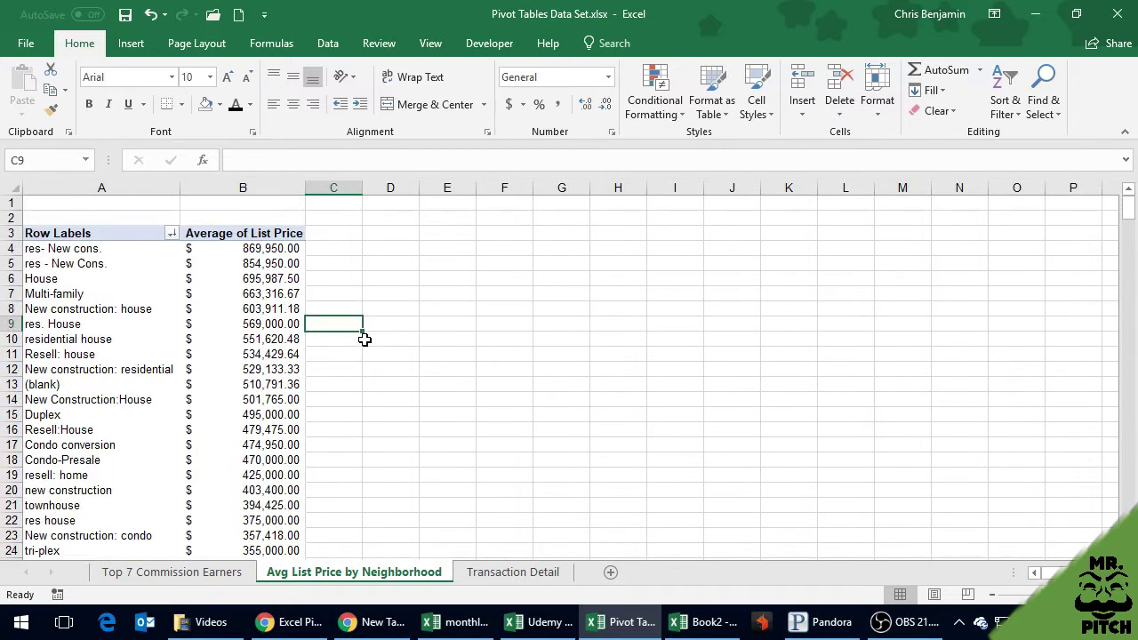
Step: Examine the property type labels and their average list prices in the pivot table, and return to the Transaction Detail sheet
left_click(135, 376)
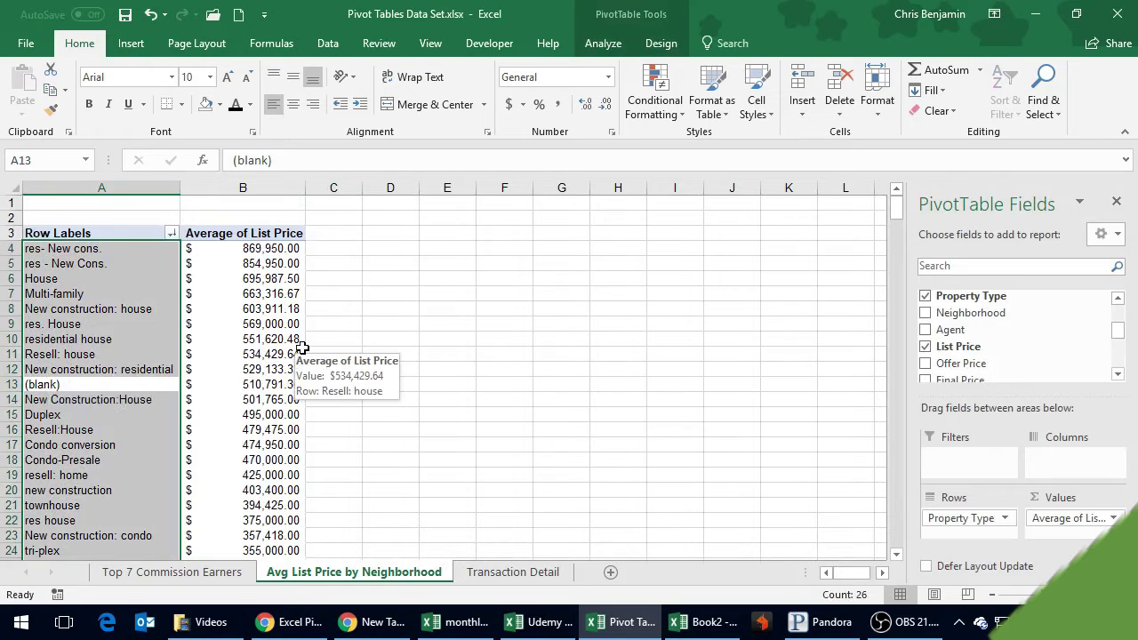
left_click(34, 267)
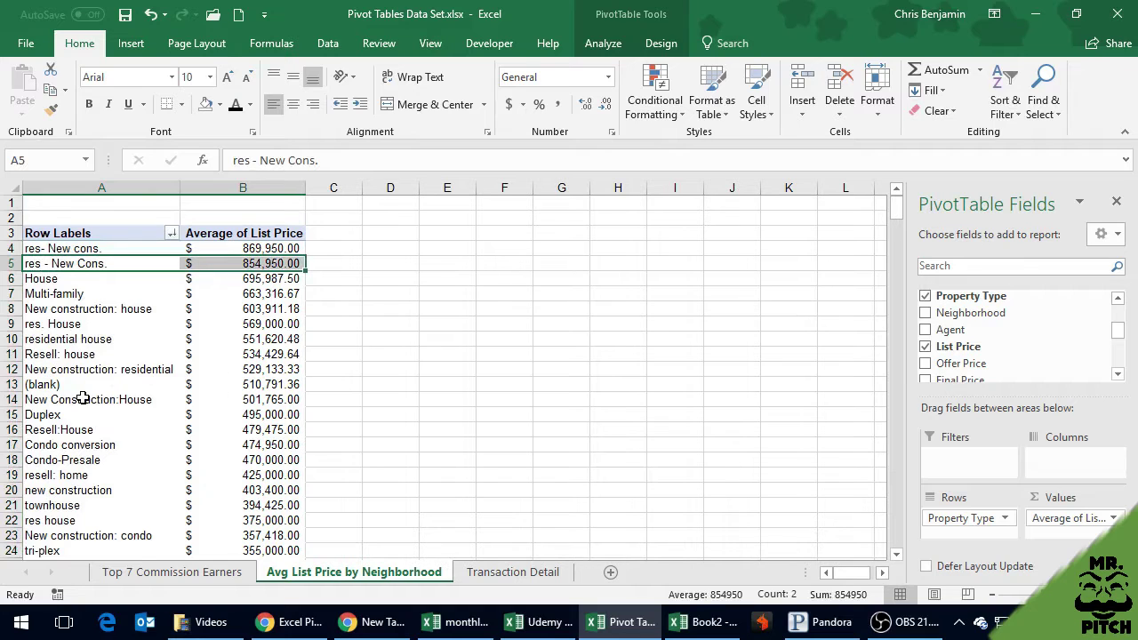
left_click(105, 388)
left_click(96, 402)
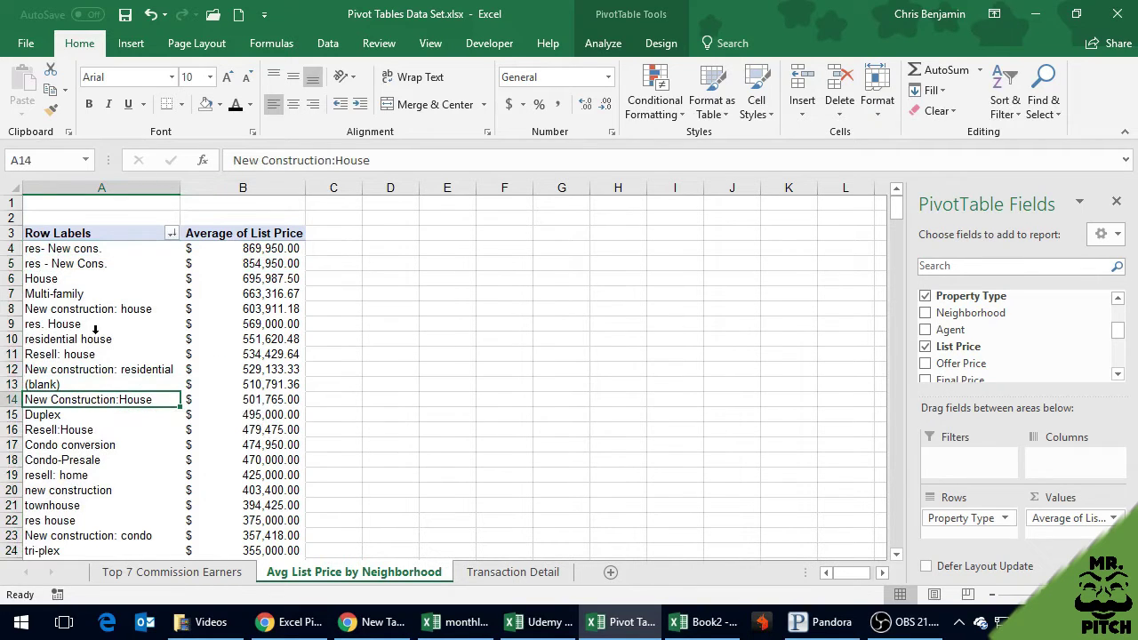
scroll(95, 330, "down", 3)
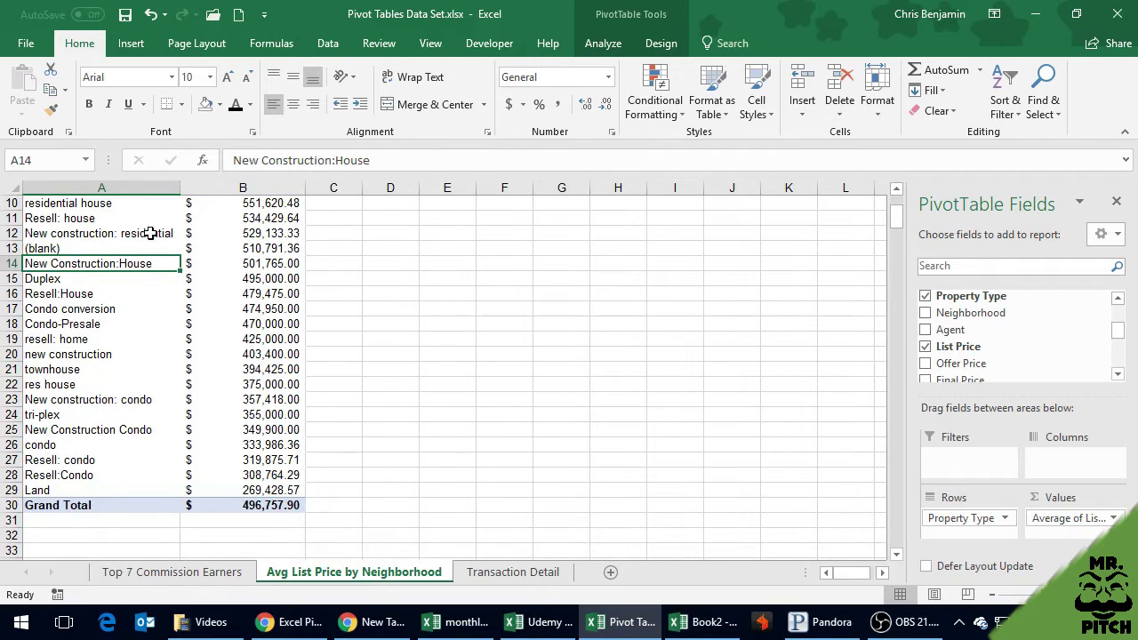
scroll(92, 348, "up", 3)
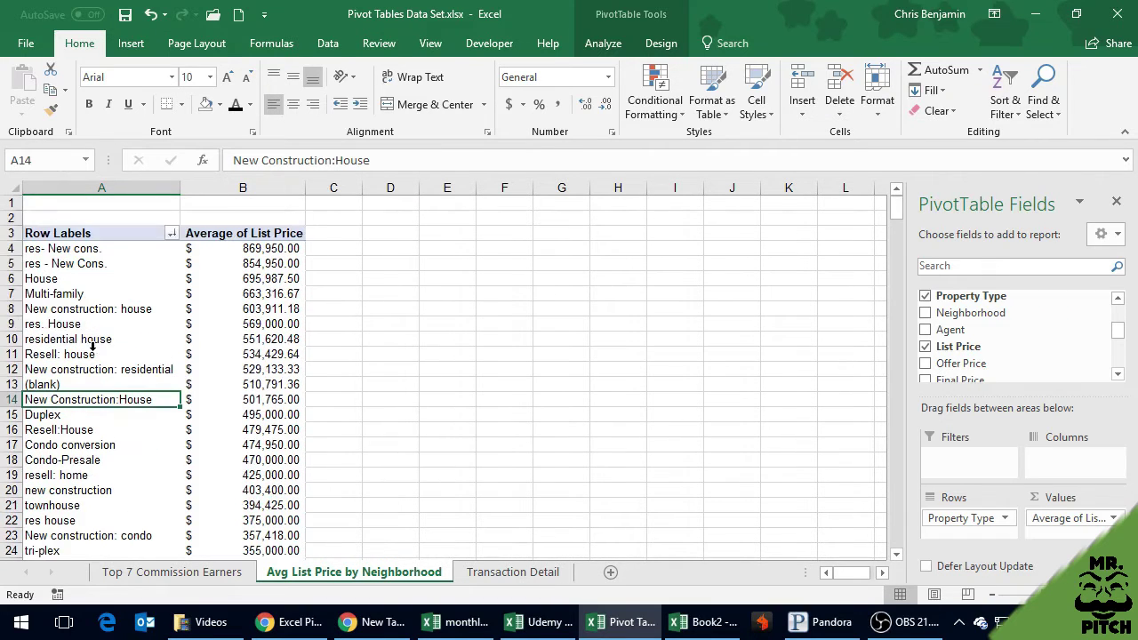
left_click(70, 507)
scroll(70, 550, "down", 2)
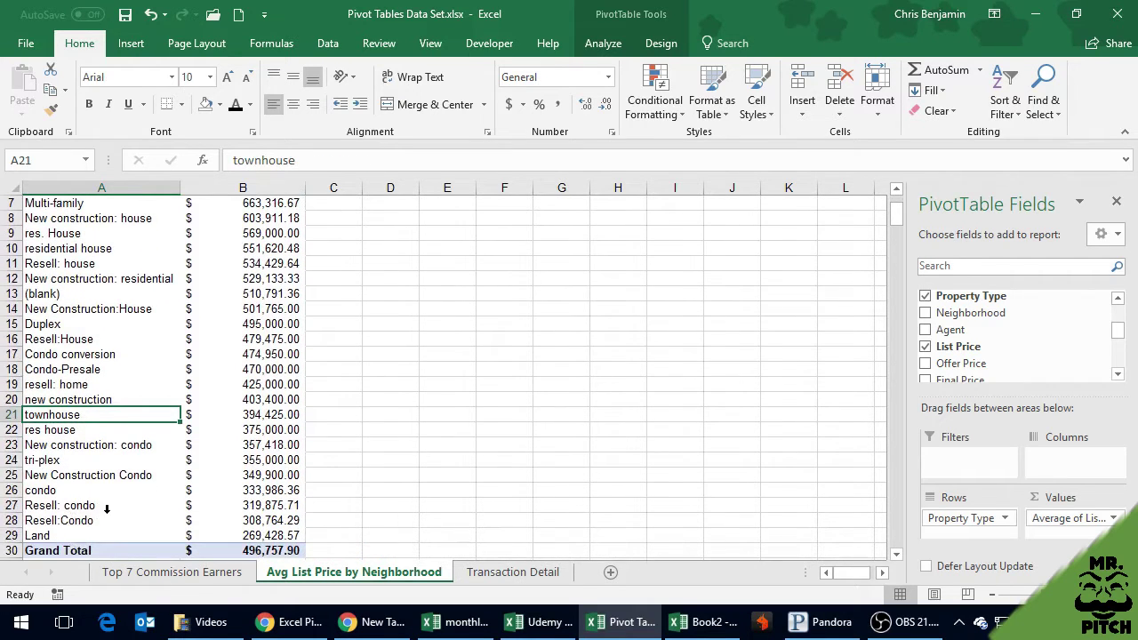
left_click(87, 494)
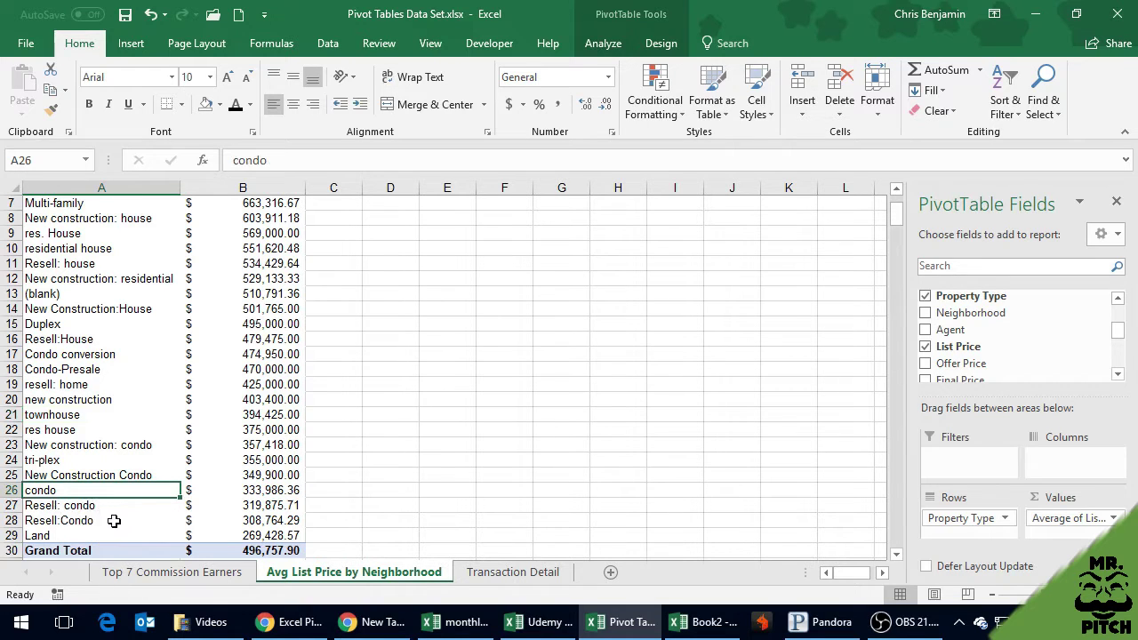
left_click(106, 505)
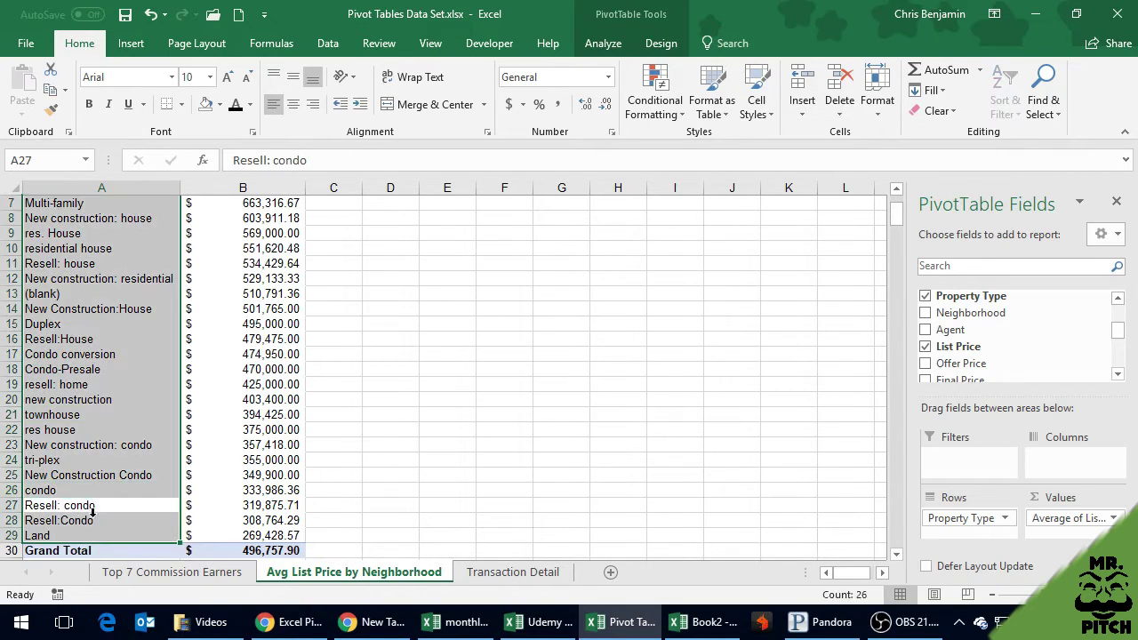
left_click(388, 512)
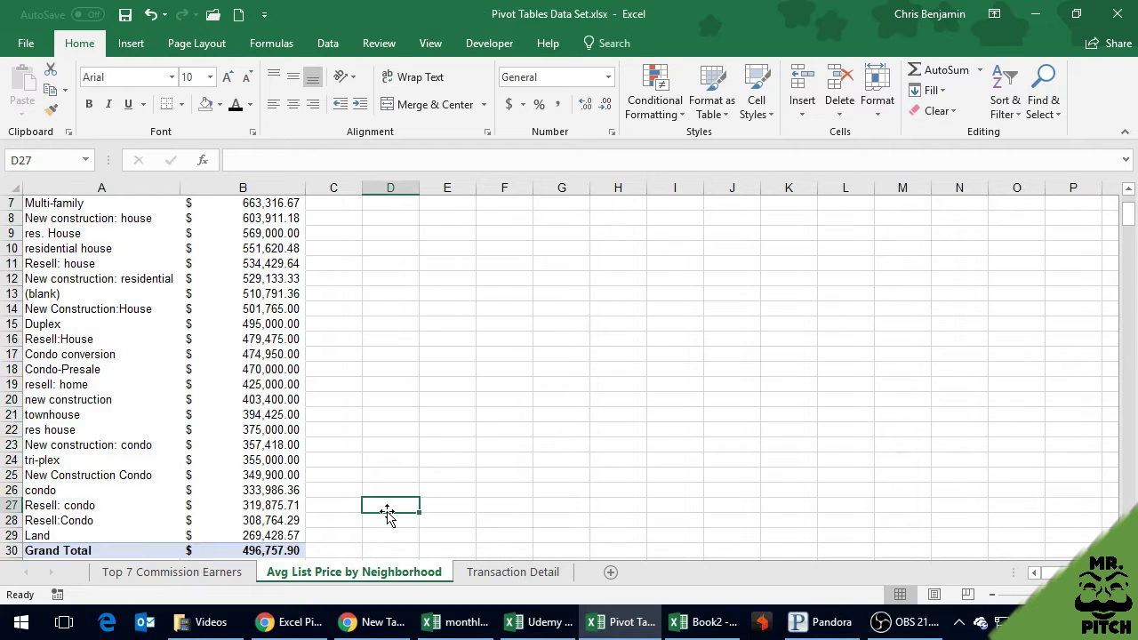
scroll(387, 514, "up", 2)
left_click(150, 331)
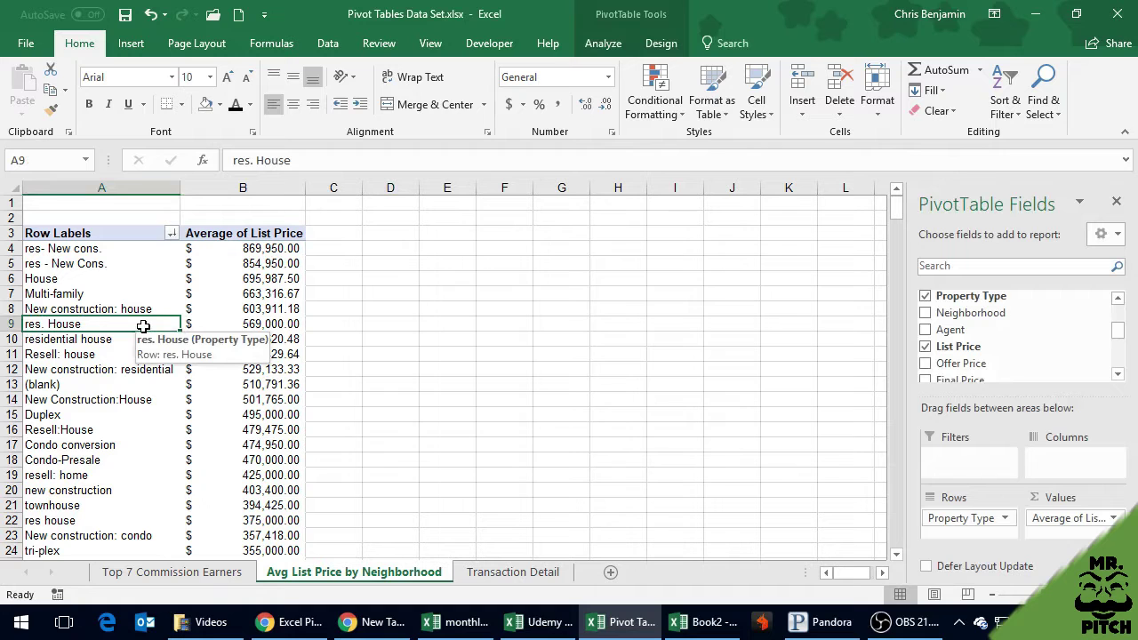
left_click(514, 572)
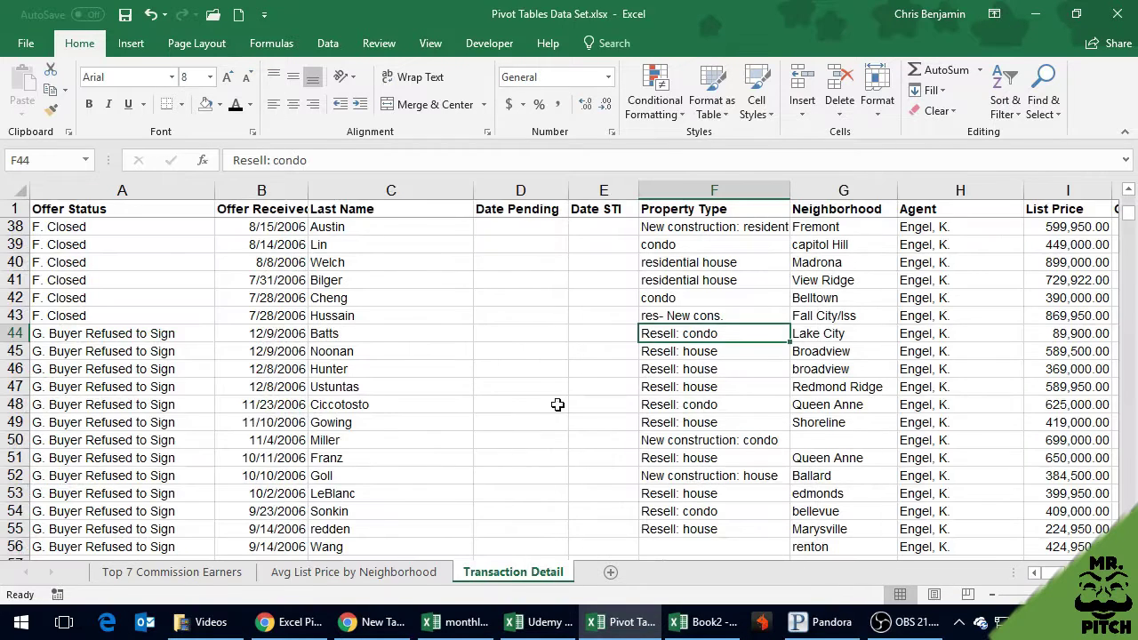
Step: Examine the columns of row 44 in Transaction Detail, from Neighborhood and List Price back to Last Name
key("Right")
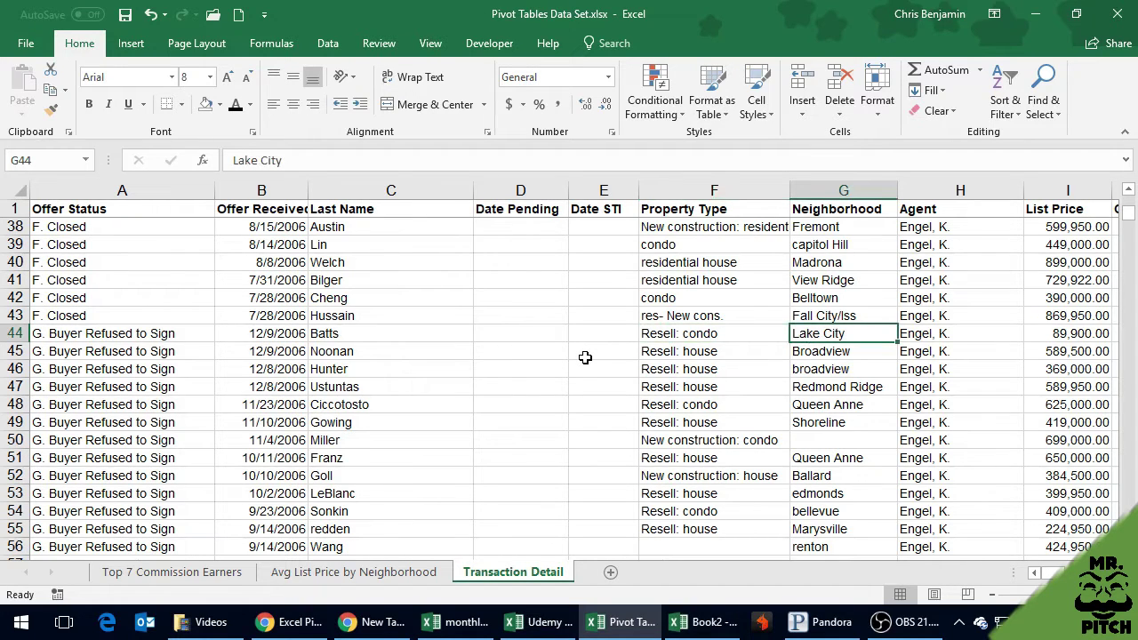
key("Right")
key("Right")
key("Left")
key("Left")
key("Left")
key("Left")
key("Left")
key("Left")
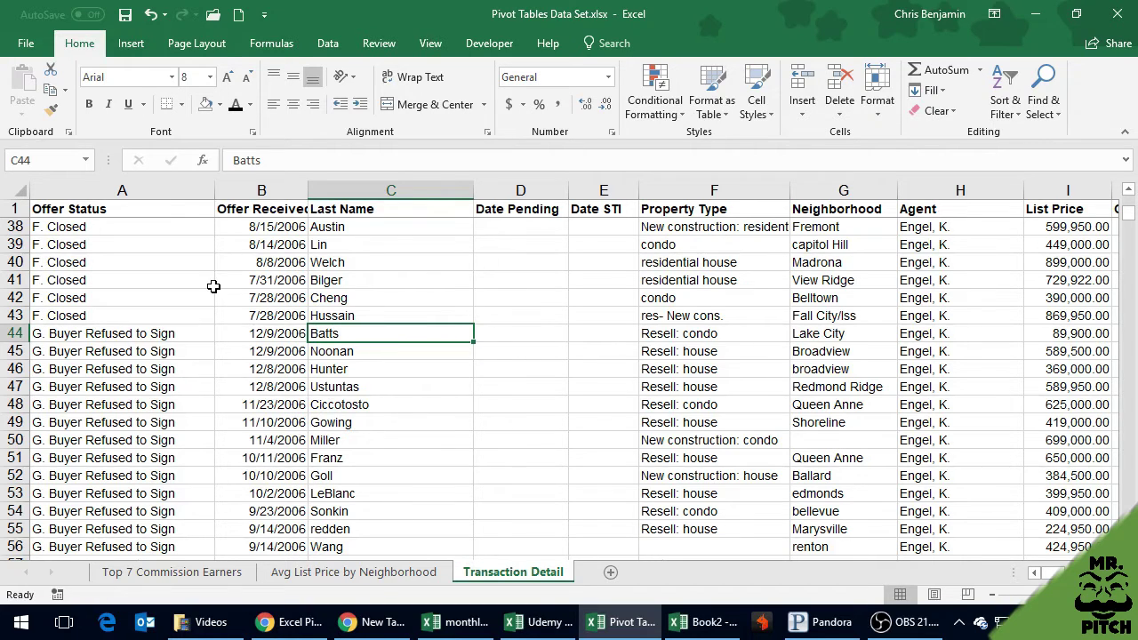
Step: Look through the Offer Status column to see the different offer statuses in the transaction data
left_click(156, 251)
scroll(156, 254, "up", 12)
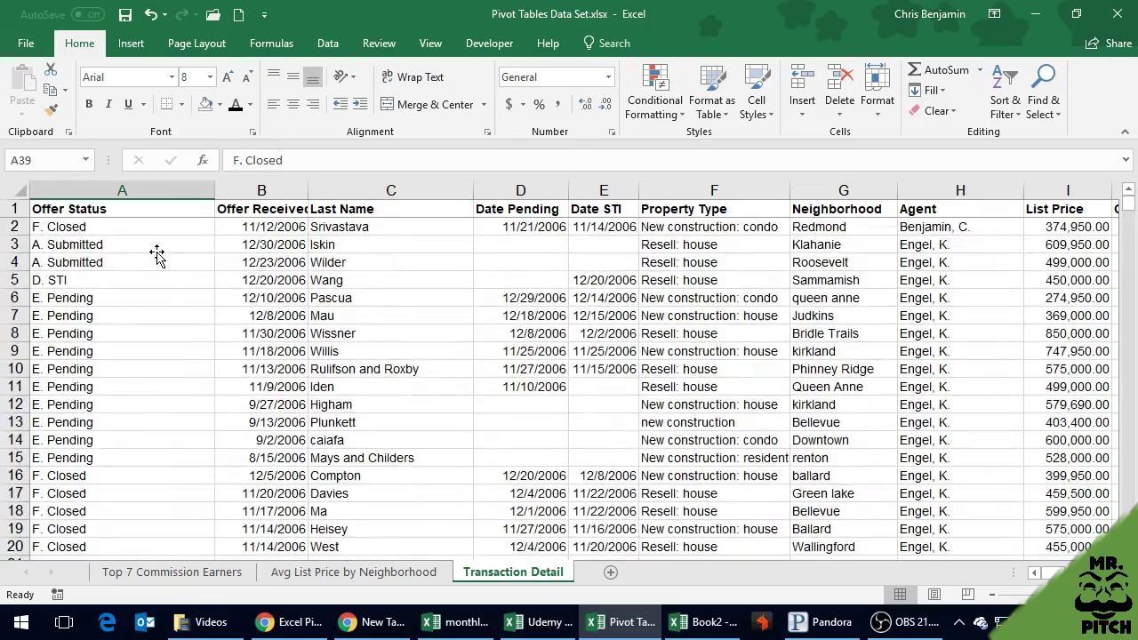
scroll(156, 254, "down", 20)
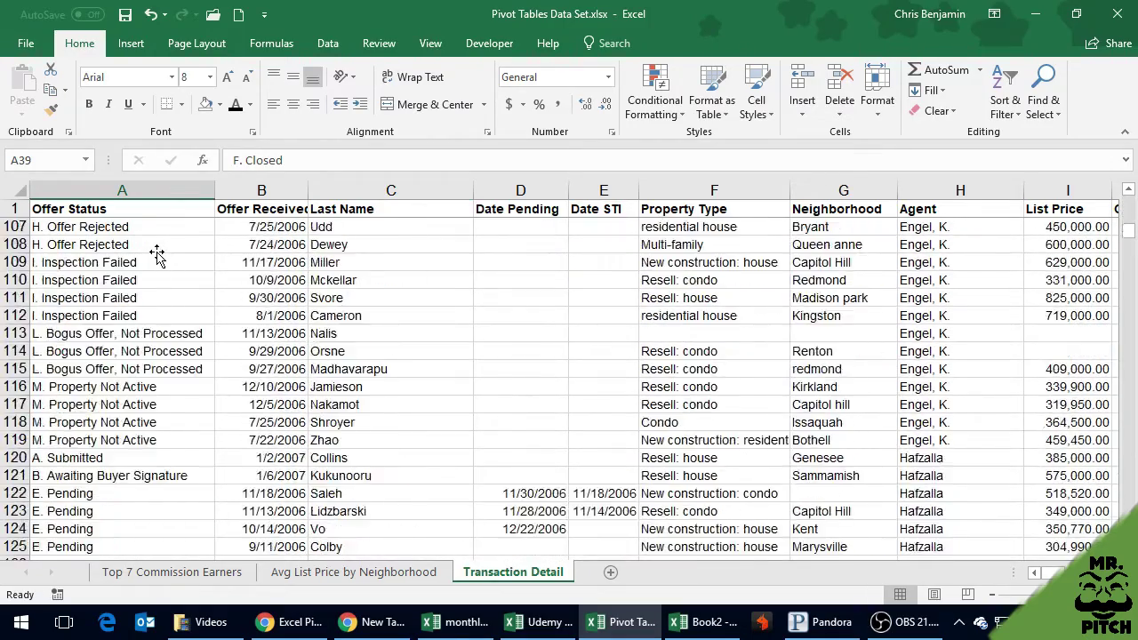
scroll(156, 255, "down", 17)
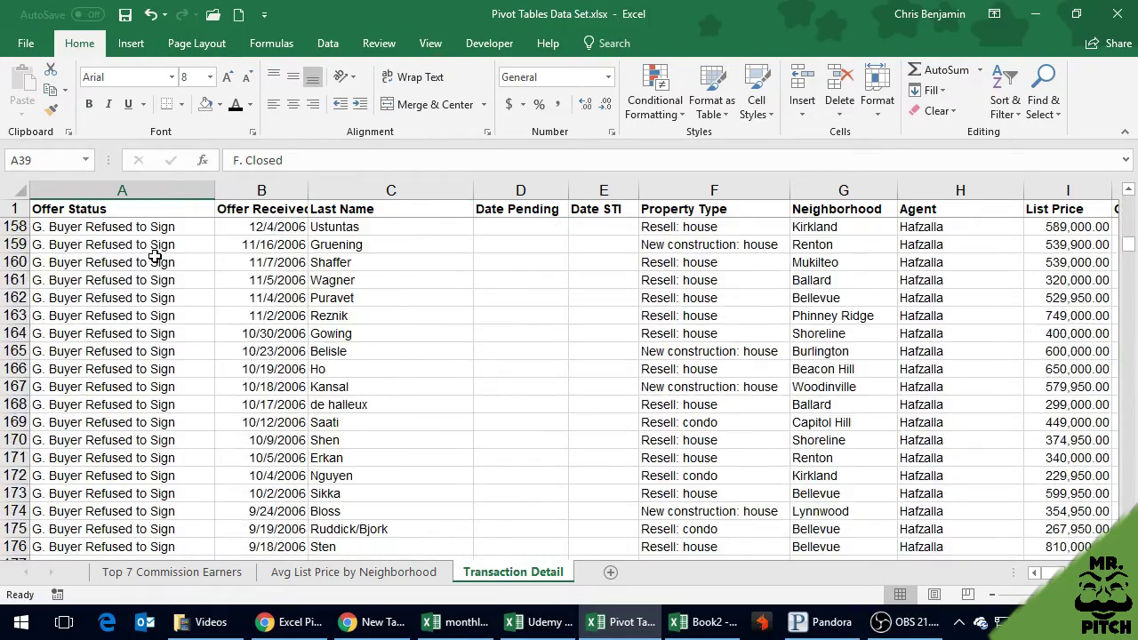
scroll(156, 257, "up", 20)
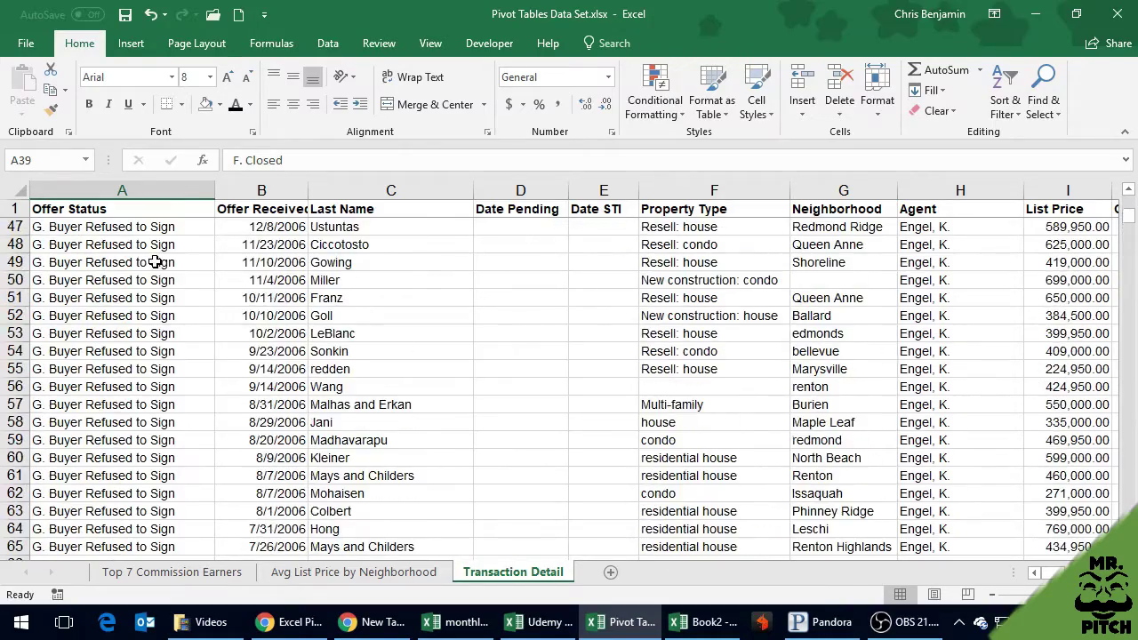
scroll(154, 261, "up", 5)
scroll(644, 416, "up", 10)
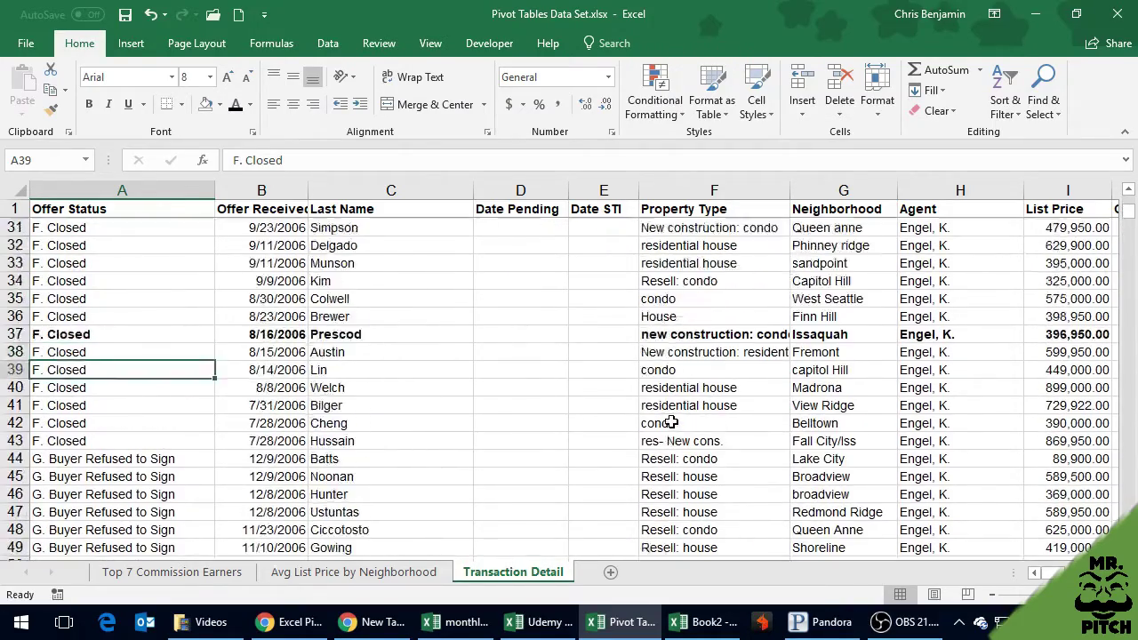
Step: Examine the List Price, Offer Price, Final Price, commission and date columns along row 9 of the transaction data
left_click(1058, 351)
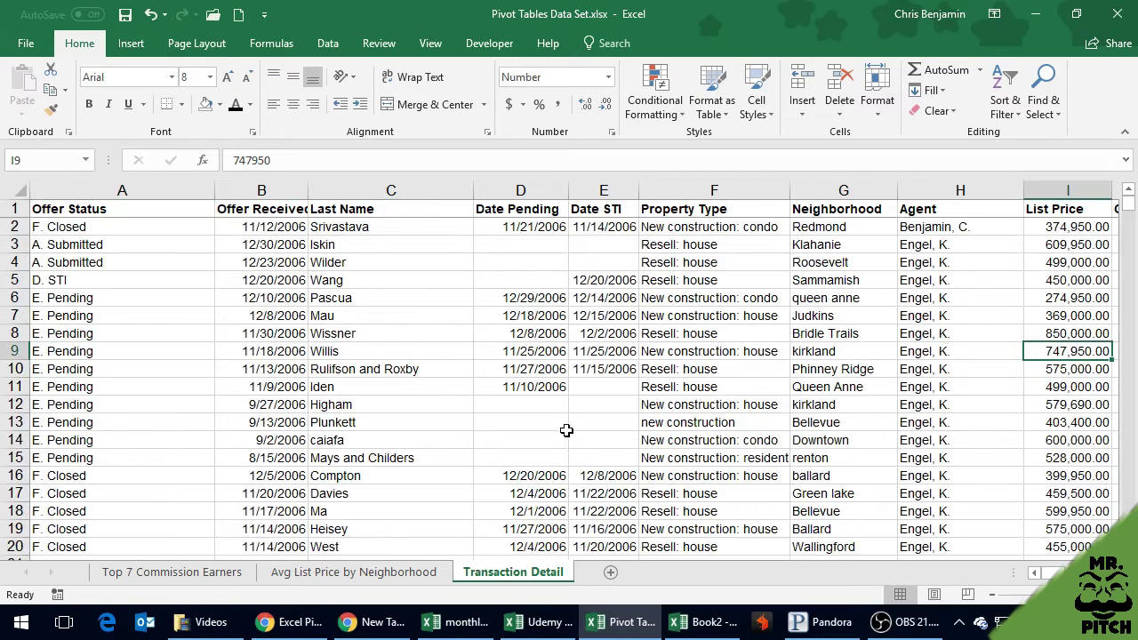
key("Right")
key("Right")
key("Right")
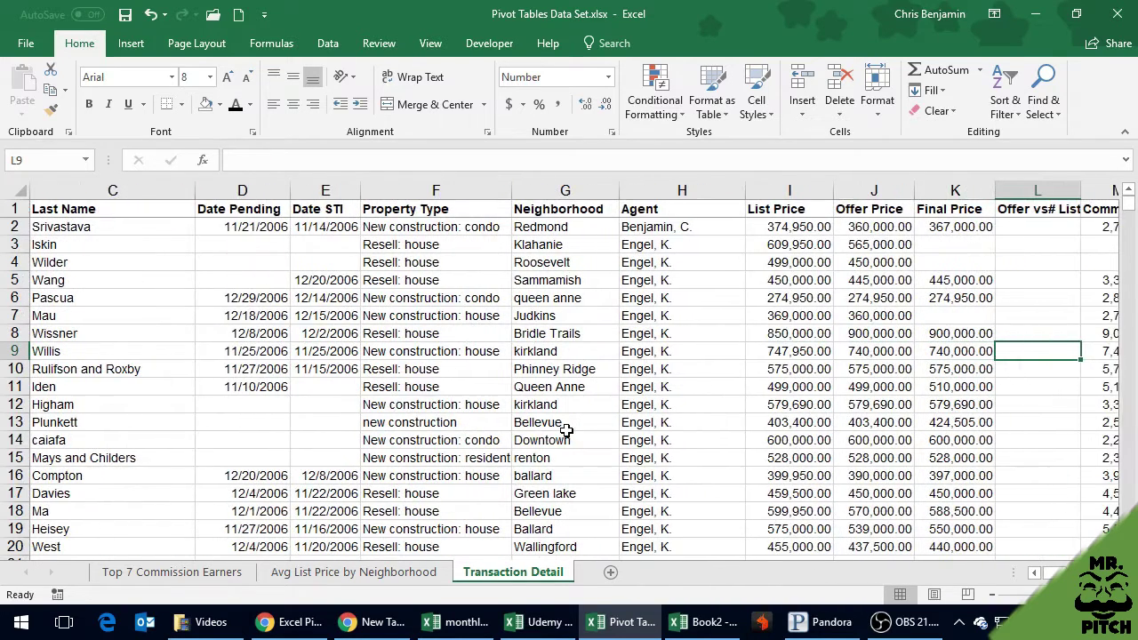
key("Right")
key("Right")
key("Left")
key("Left")
key("Left")
key("Left")
key("Left")
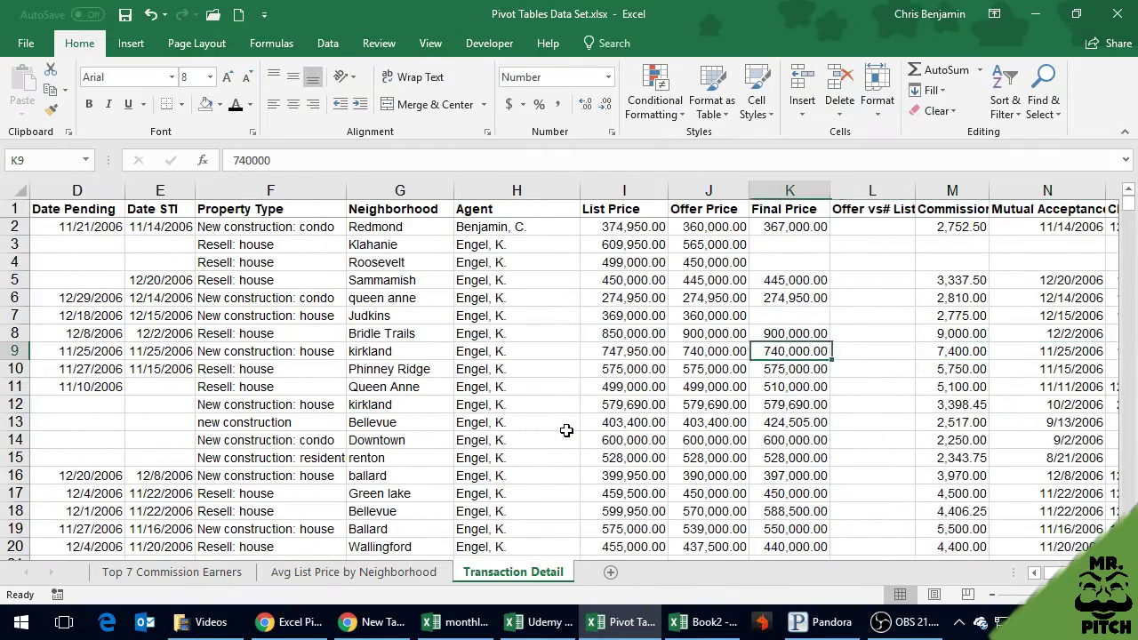
key("Right")
key("Right")
key("Right")
key("Right")
key("Right")
key("Right")
key("Right")
key("Right")
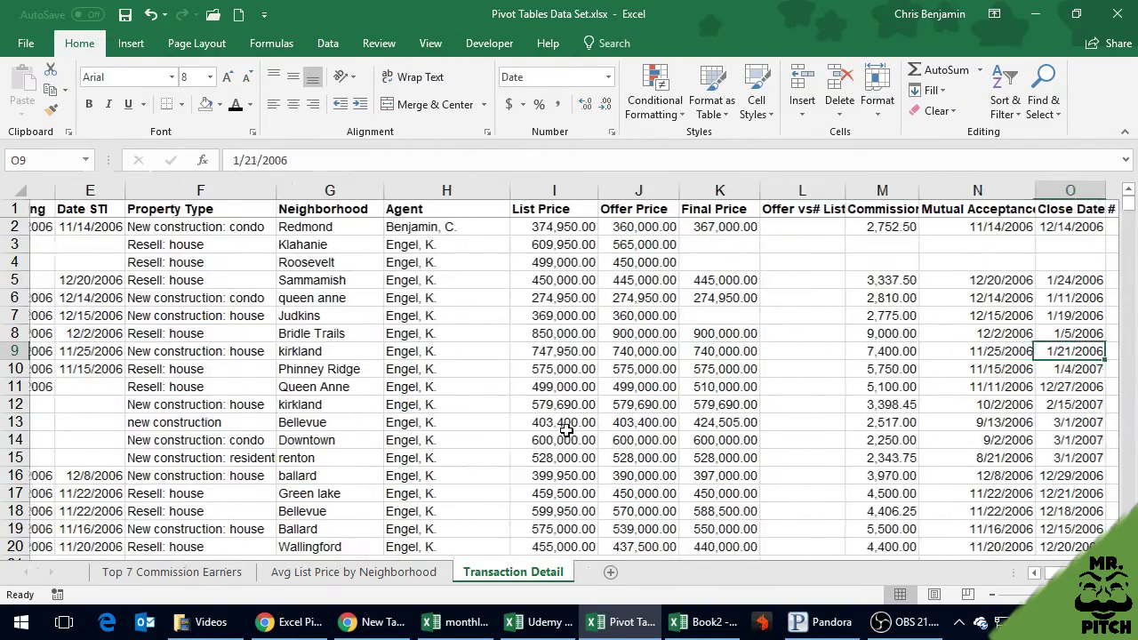
Step: Examine the Buyer Type column and its entries, and compare them with the List Price column
key("Up")
key("Up")
key("Up")
key("Up")
key("Up")
key("Up")
key("Up")
key("Up")
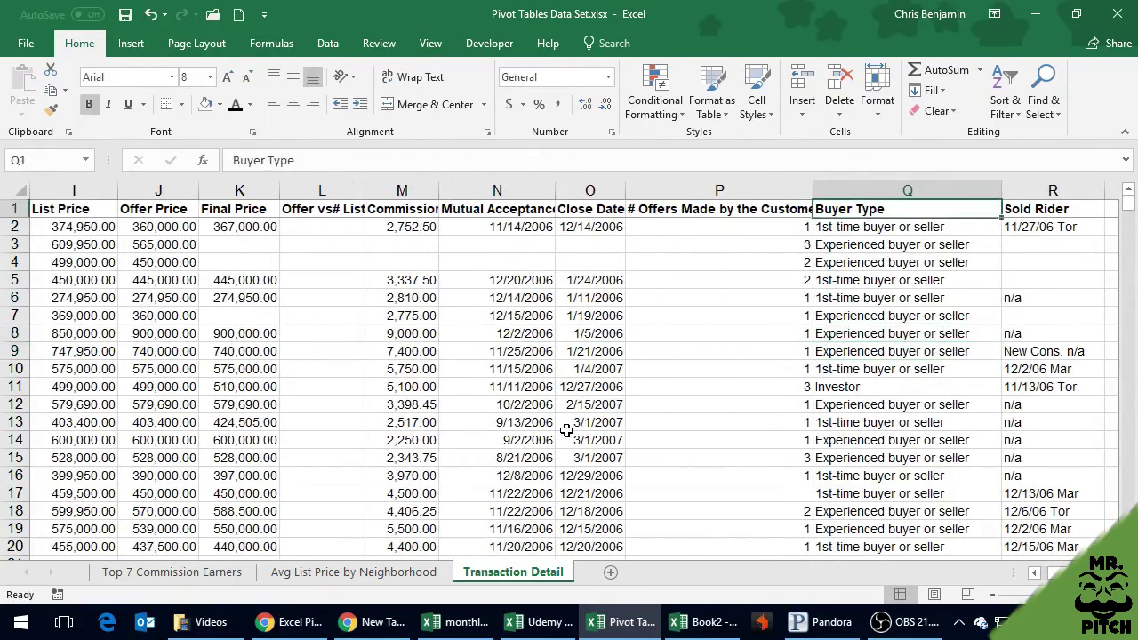
key("Down")
key("Down")
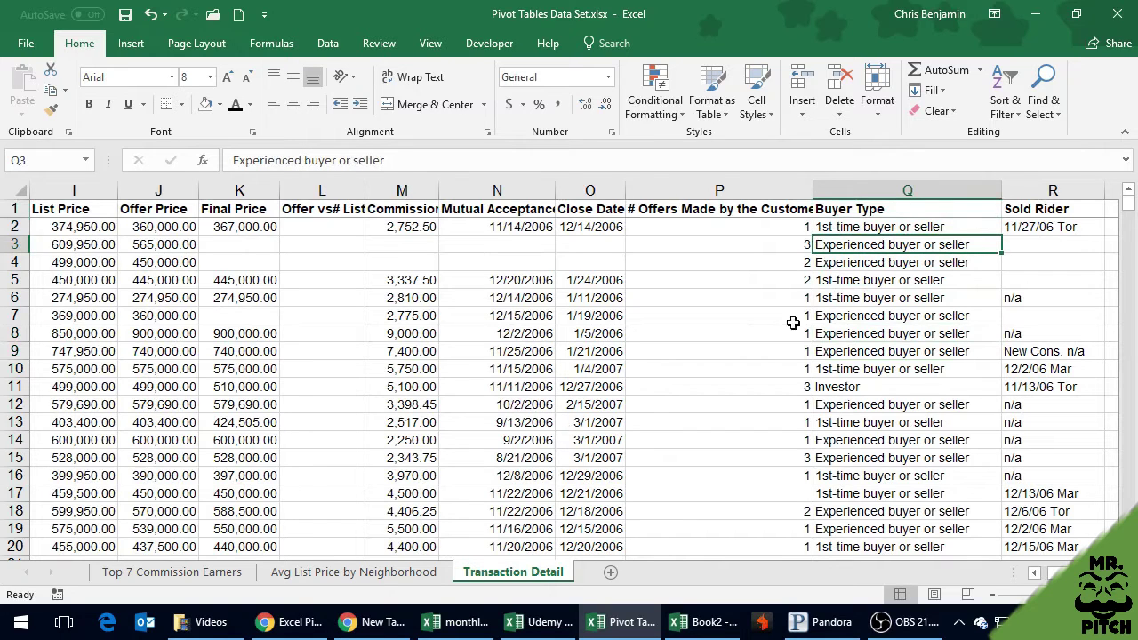
left_click(855, 329)
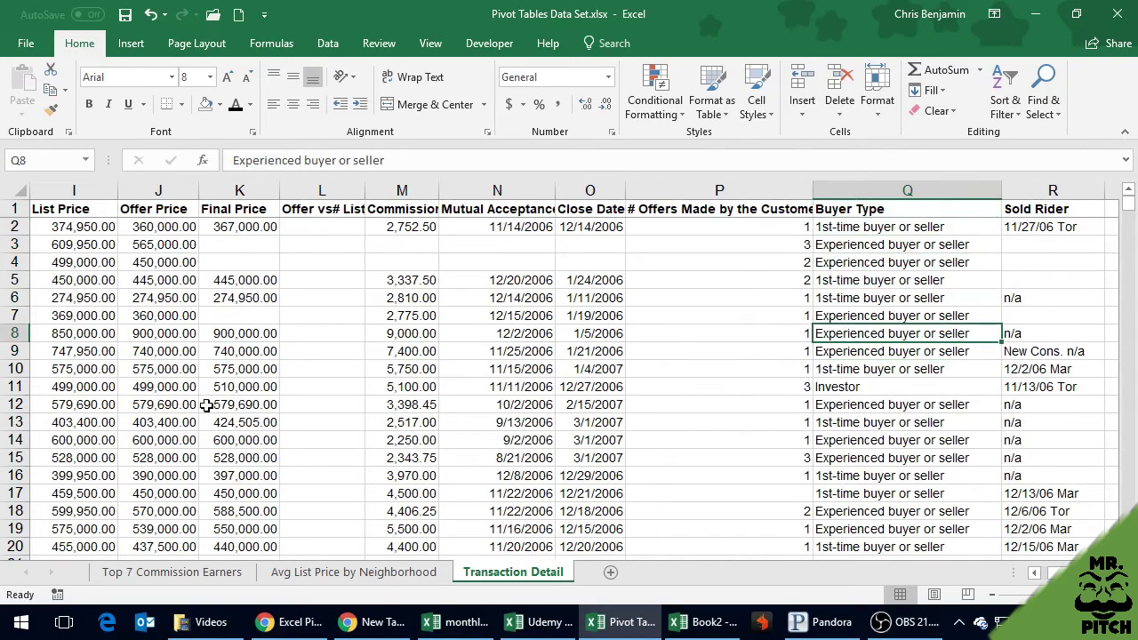
left_click(158, 380)
left_click(94, 354)
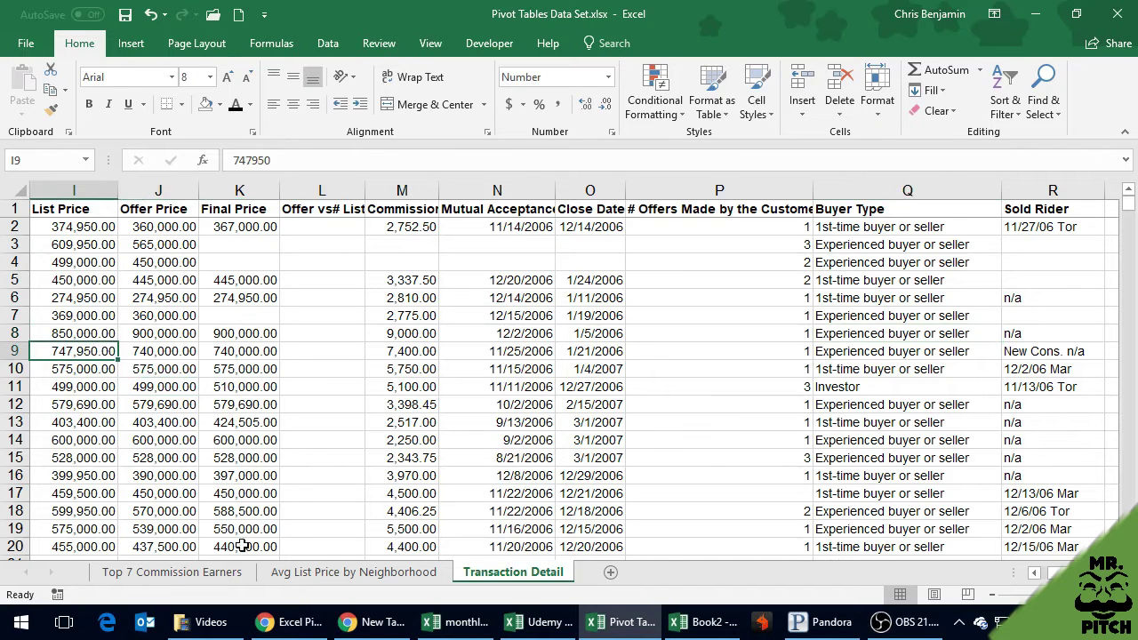
Step: Replace Property Type with Buyer Type as the row field of the pivot table on the Avg List Price by Neighborhood sheet
left_click(302, 573)
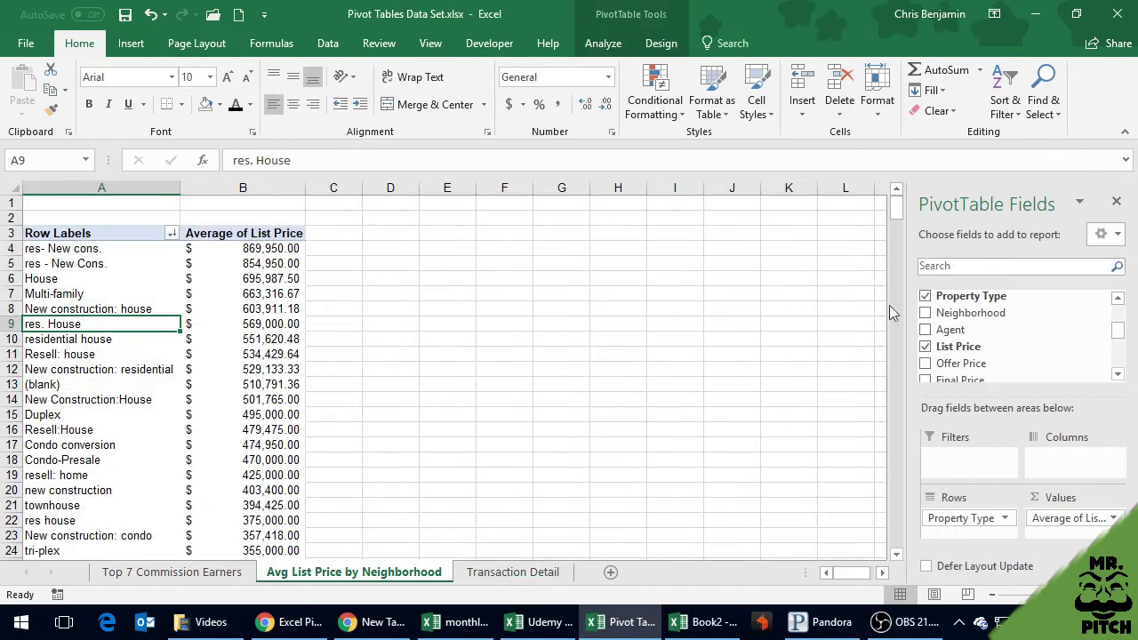
left_click(1117, 375)
left_click(1117, 375)
left_click(1117, 374)
left_click(1117, 374)
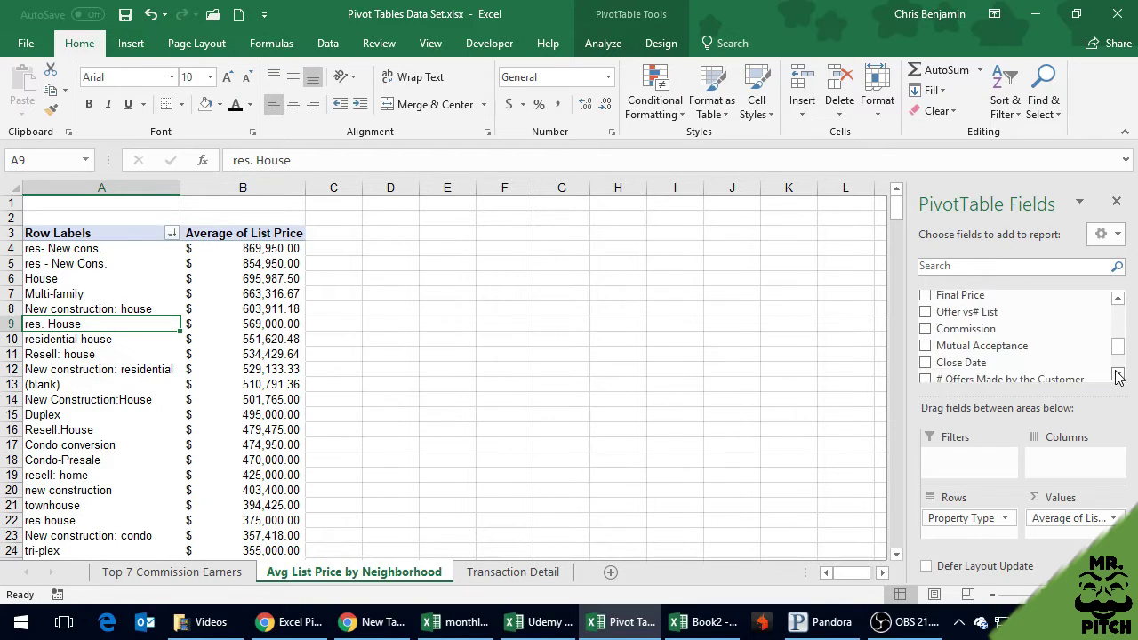
left_click(1117, 375)
left_click(1118, 374)
left_click_drag(960, 354, 745, 494)
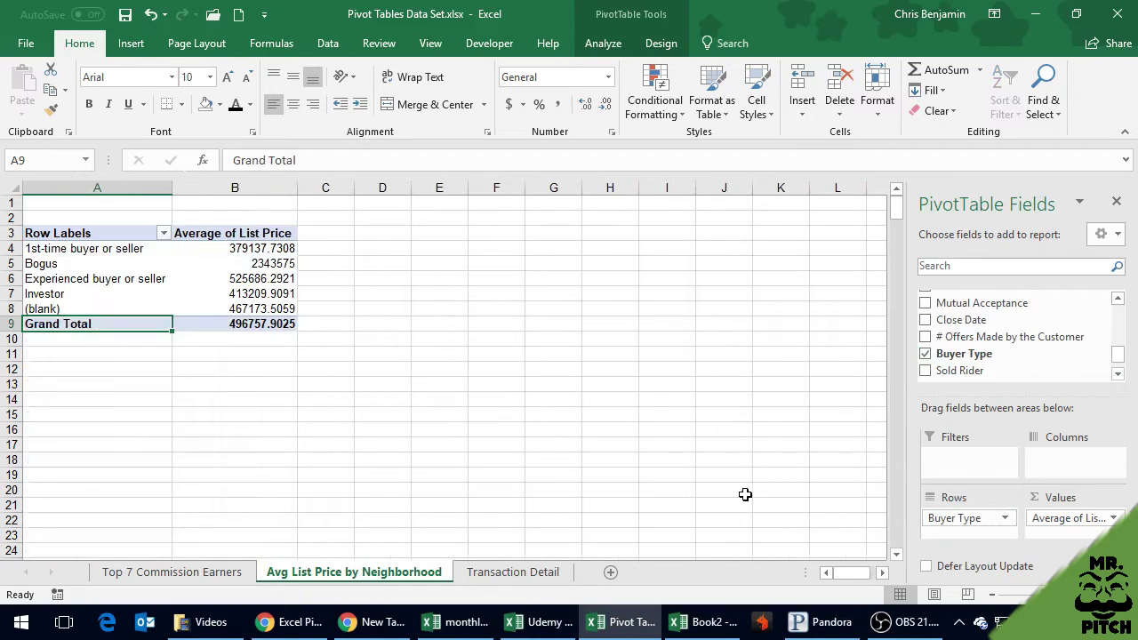
Step: Apply the Accounting number format to the Average of List Price column for the buyer types
left_click(235, 187)
left_click(509, 103)
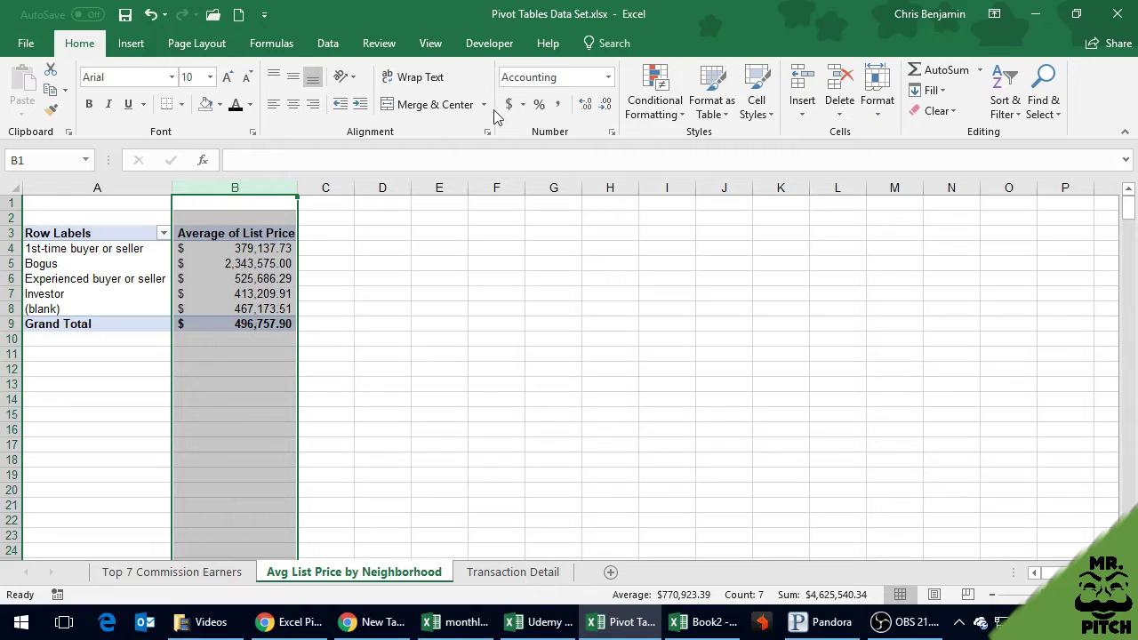
left_click(316, 332)
left_click(236, 309)
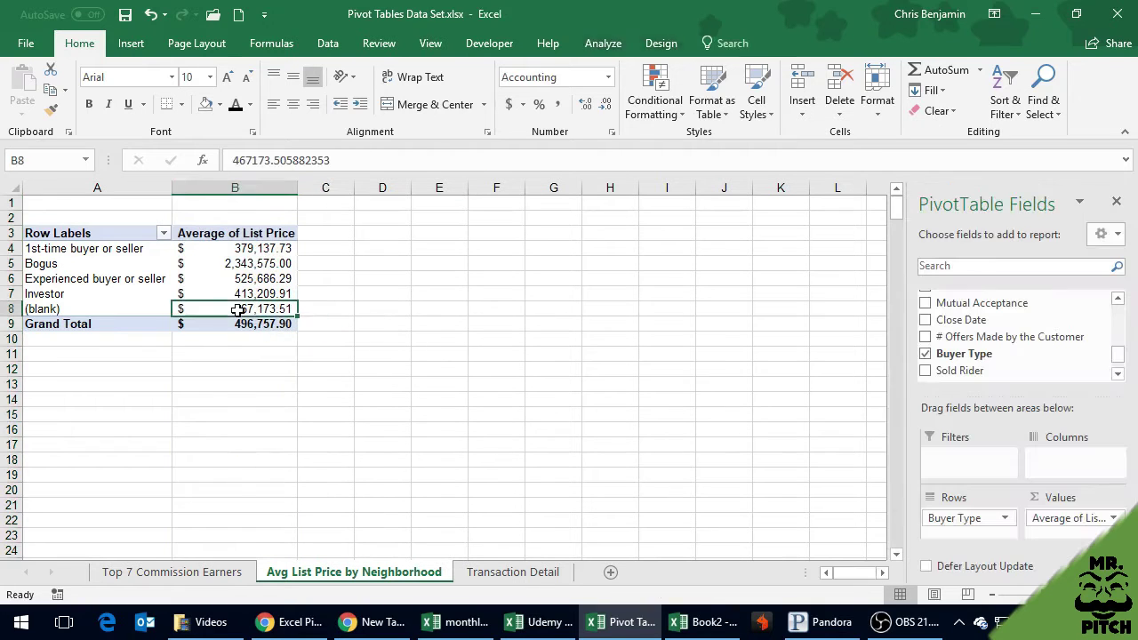
Step: Review the average list price of each buyer type, including the Bogus and (blank) rows, and check the Transaction Detail sheet
left_click(119, 307)
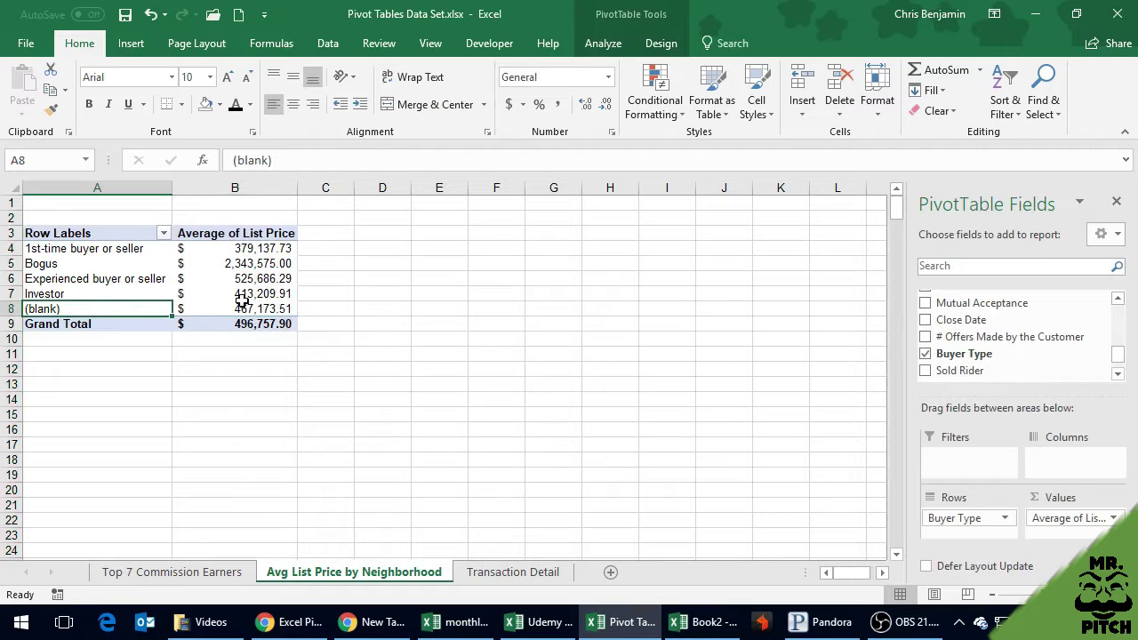
left_click(122, 263)
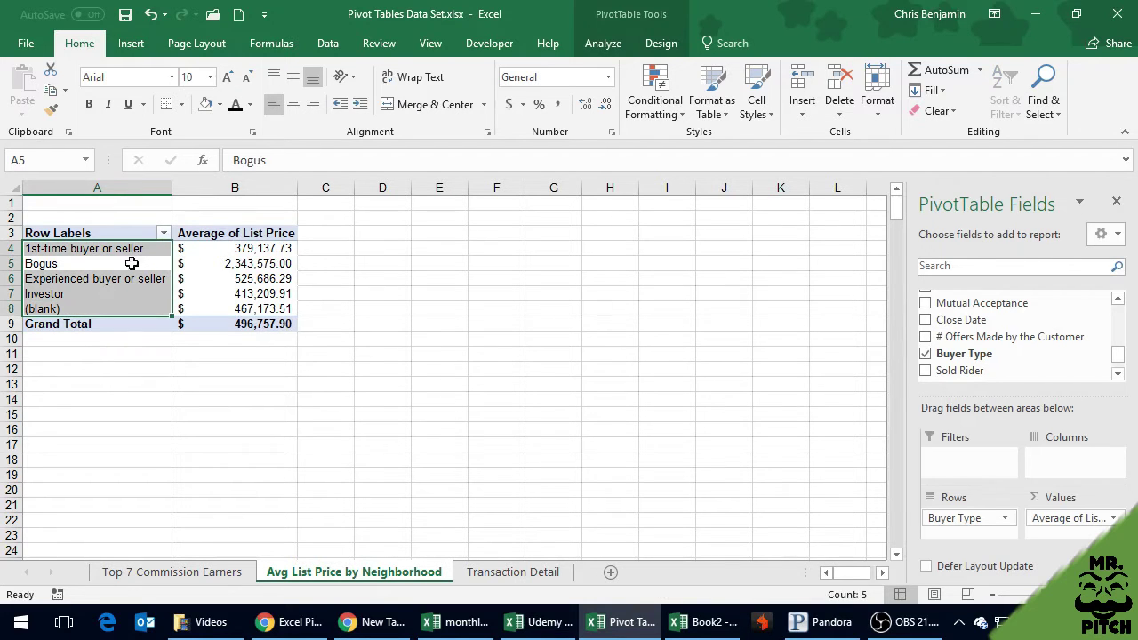
left_click(235, 268)
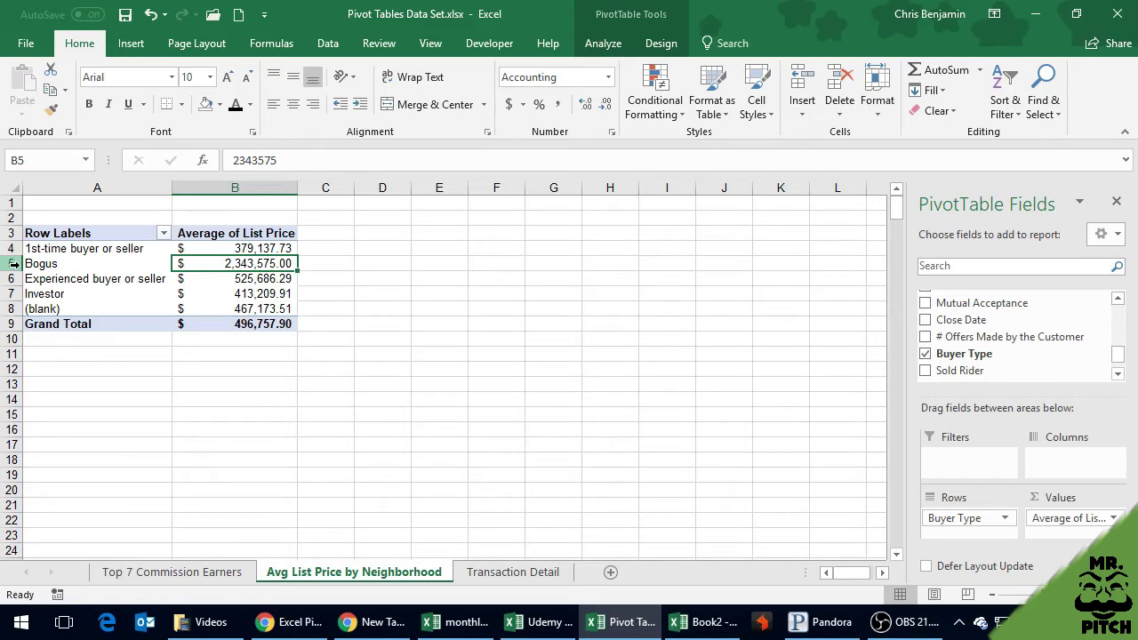
left_click(96, 309)
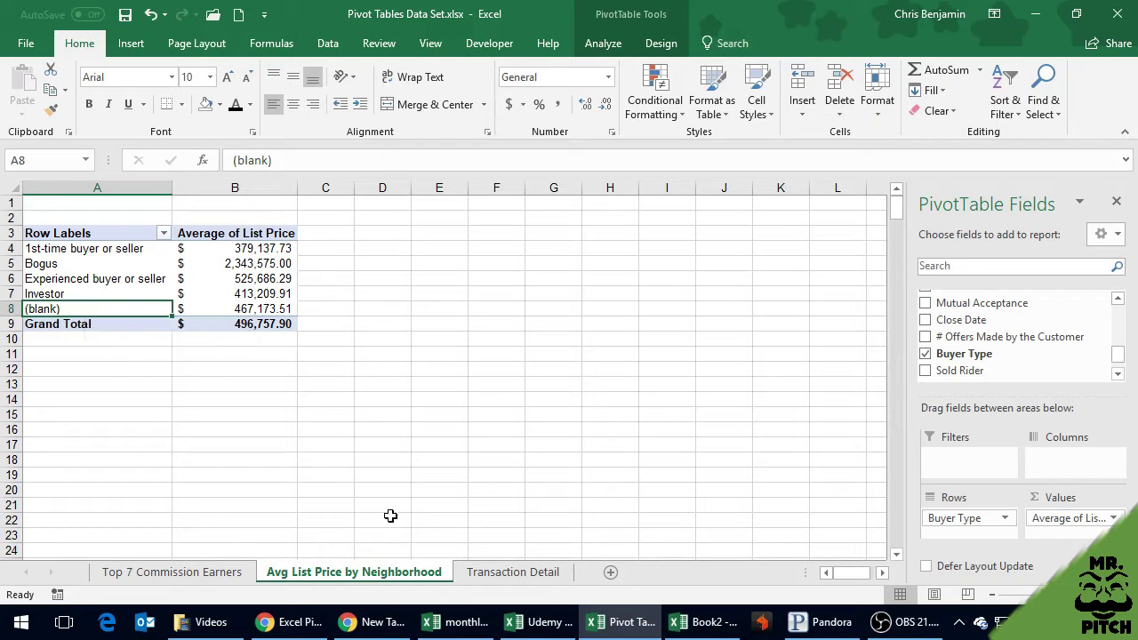
left_click(539, 576)
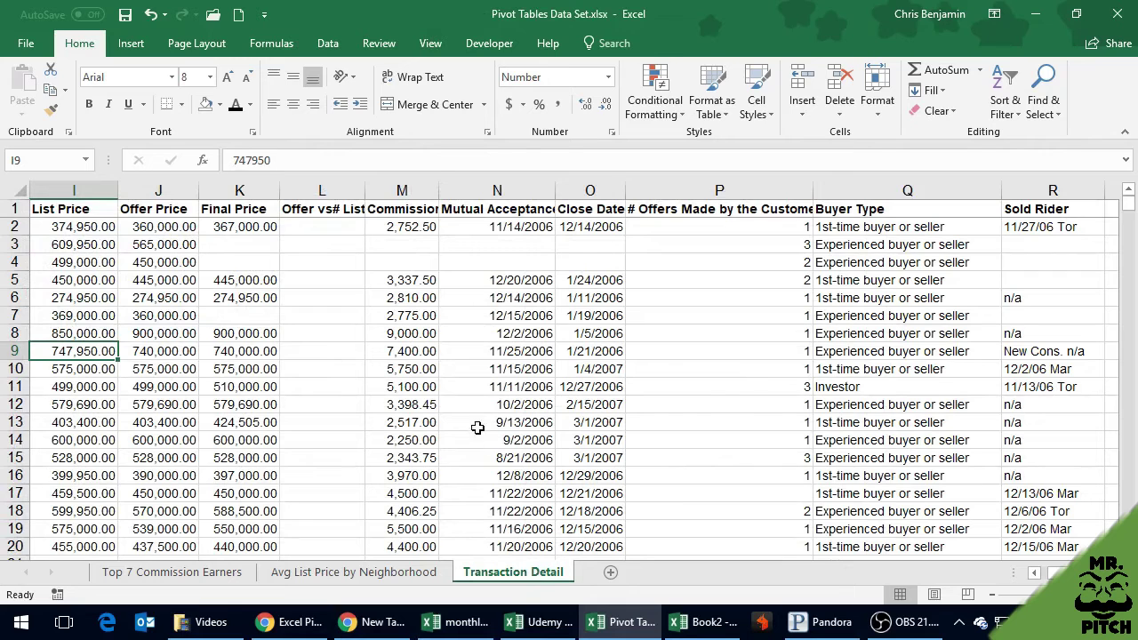
left_click(376, 571)
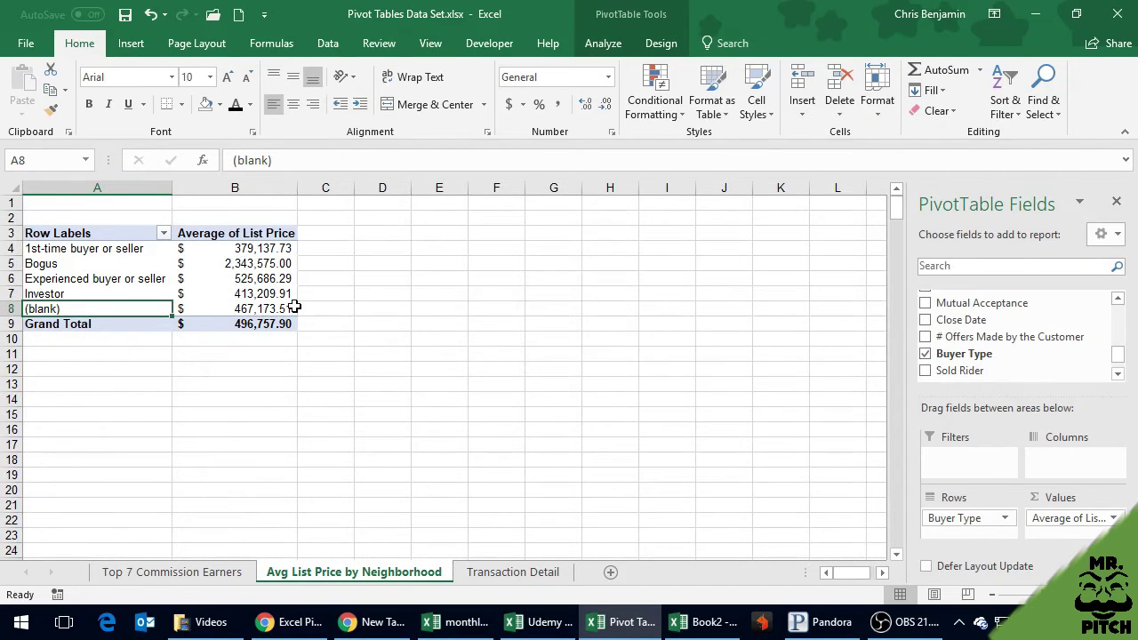
Step: Drill down into the average list price of 1st-time buyer or seller and review its underlying transactions on the new sheet
mouse_move(294, 306)
mouse_move(251, 252)
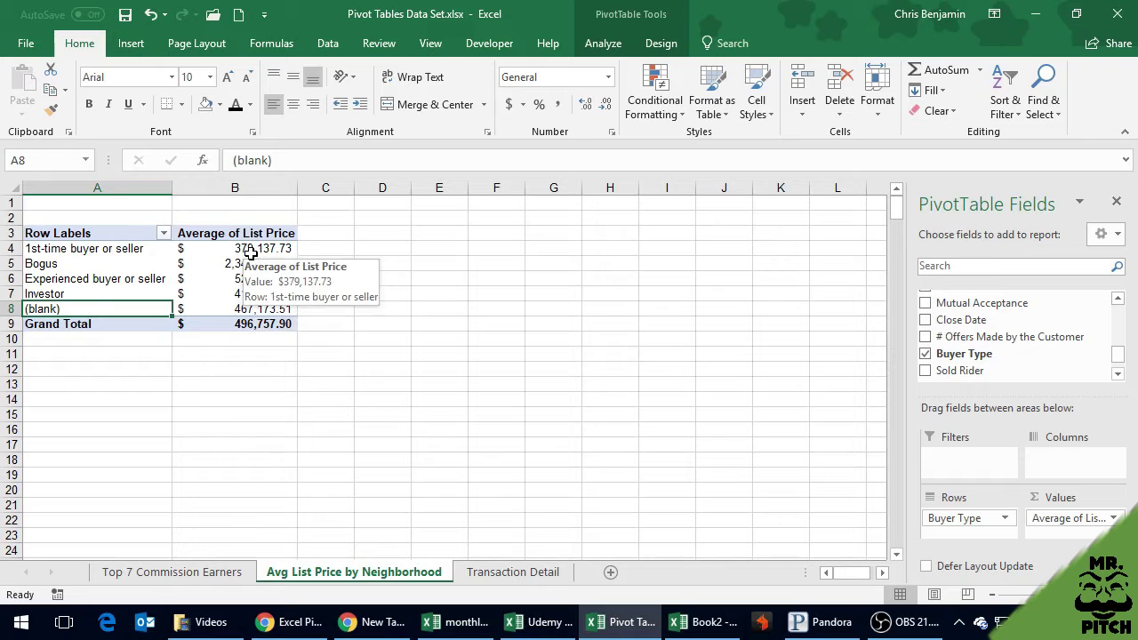
left_click(243, 254)
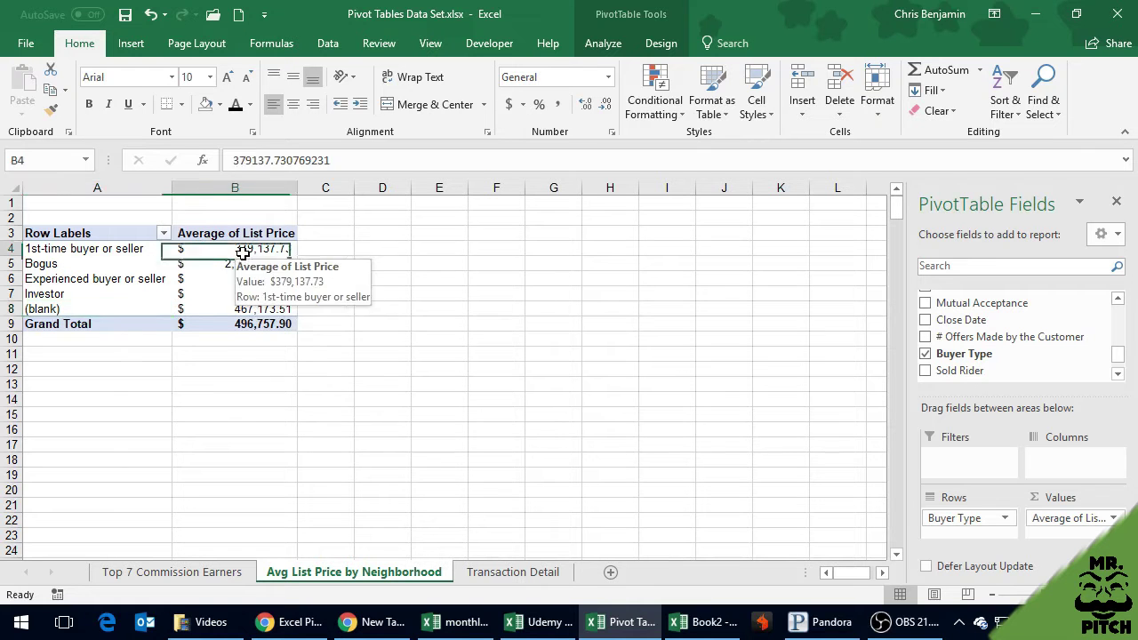
double_click(242, 253)
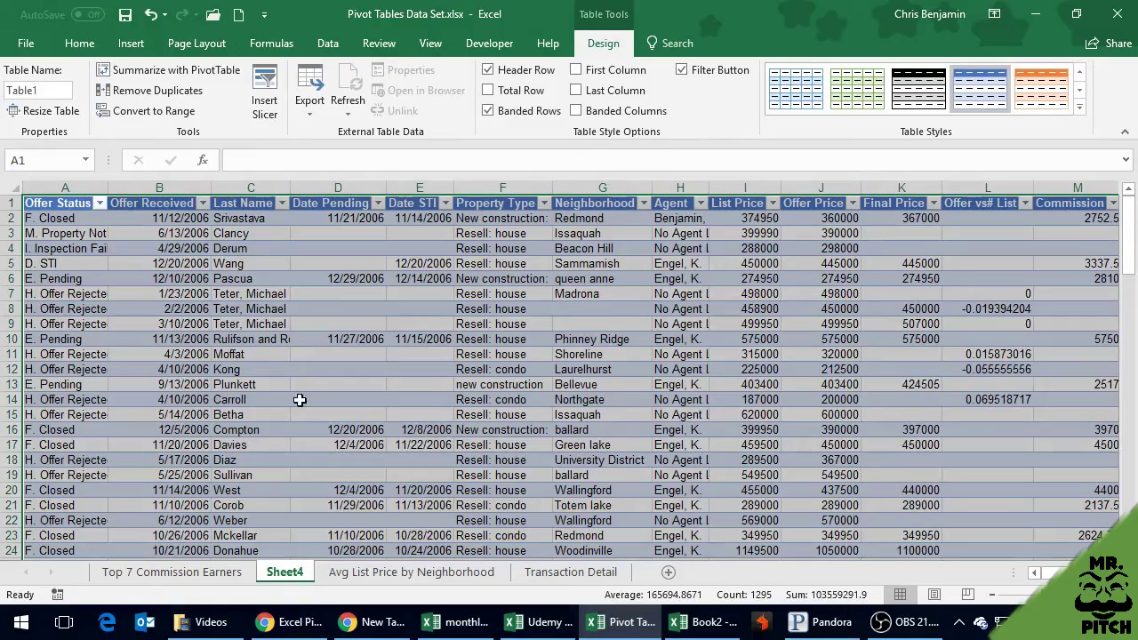
scroll(303, 397, "down", 20)
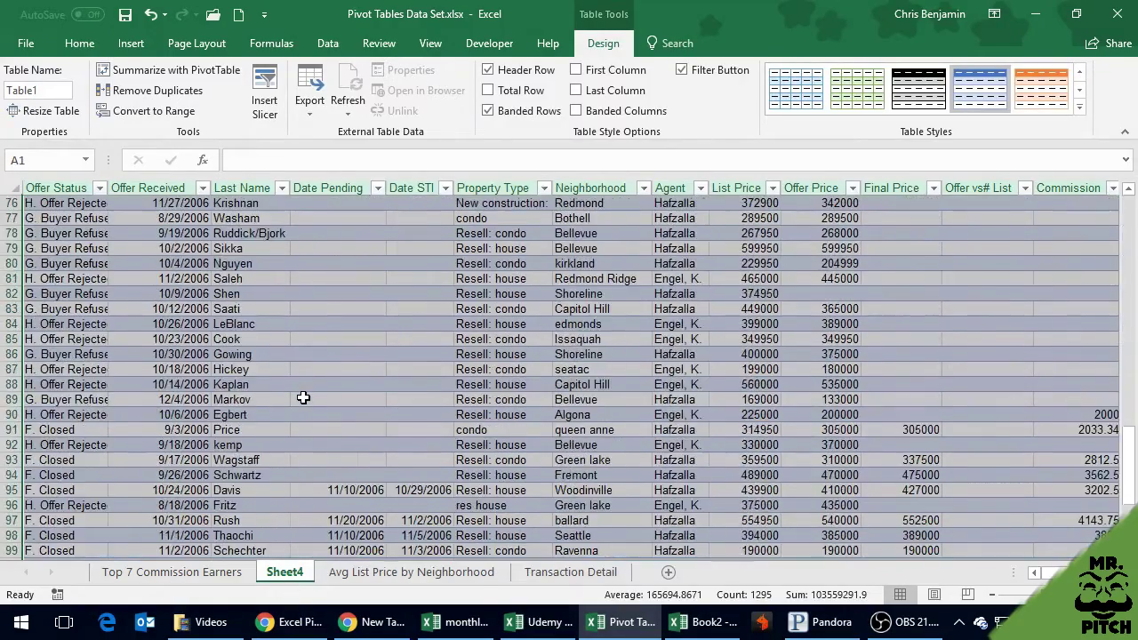
scroll(304, 397, "down", 6)
scroll(303, 397, "up", 15)
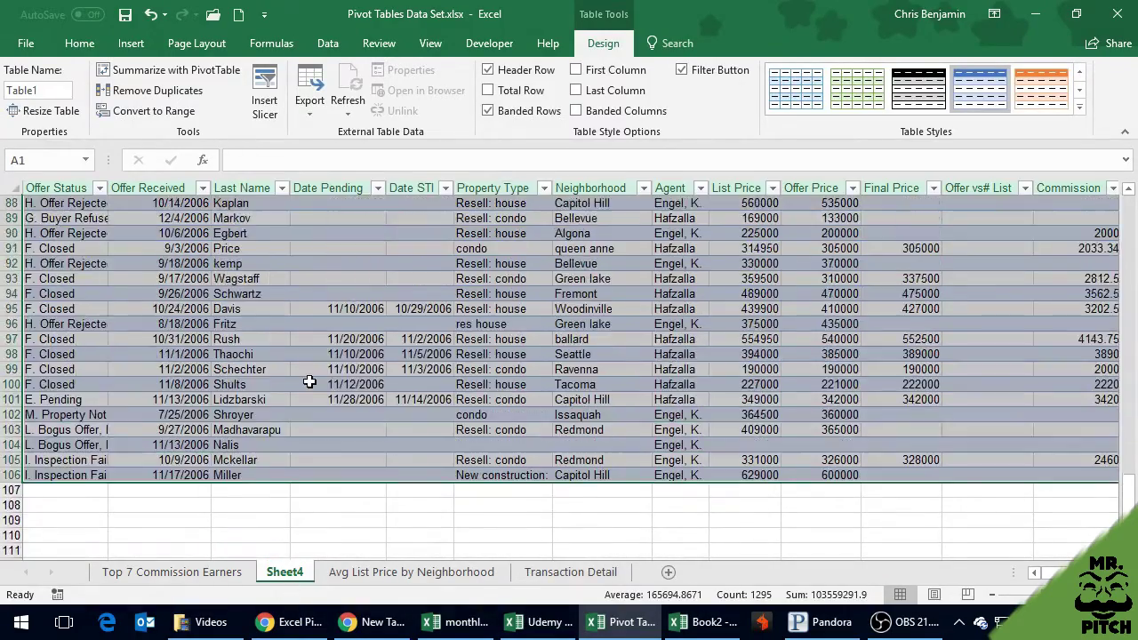
scroll(309, 381, "up", 20)
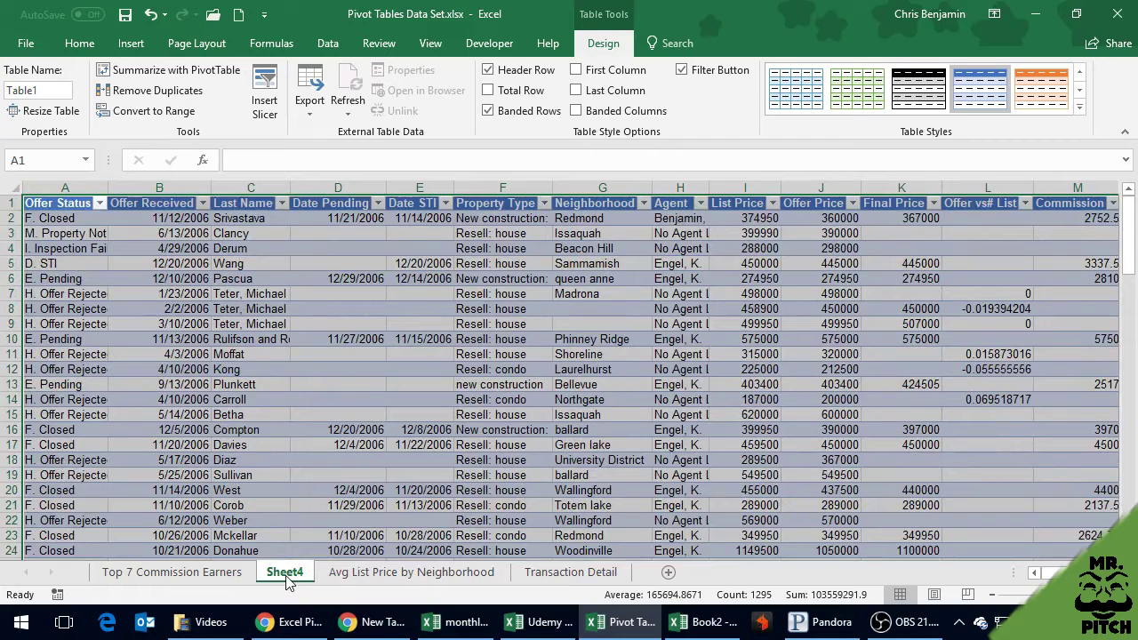
Step: Delete the Sheet4 worksheet that holds the drill-down transactions
left_click(425, 398)
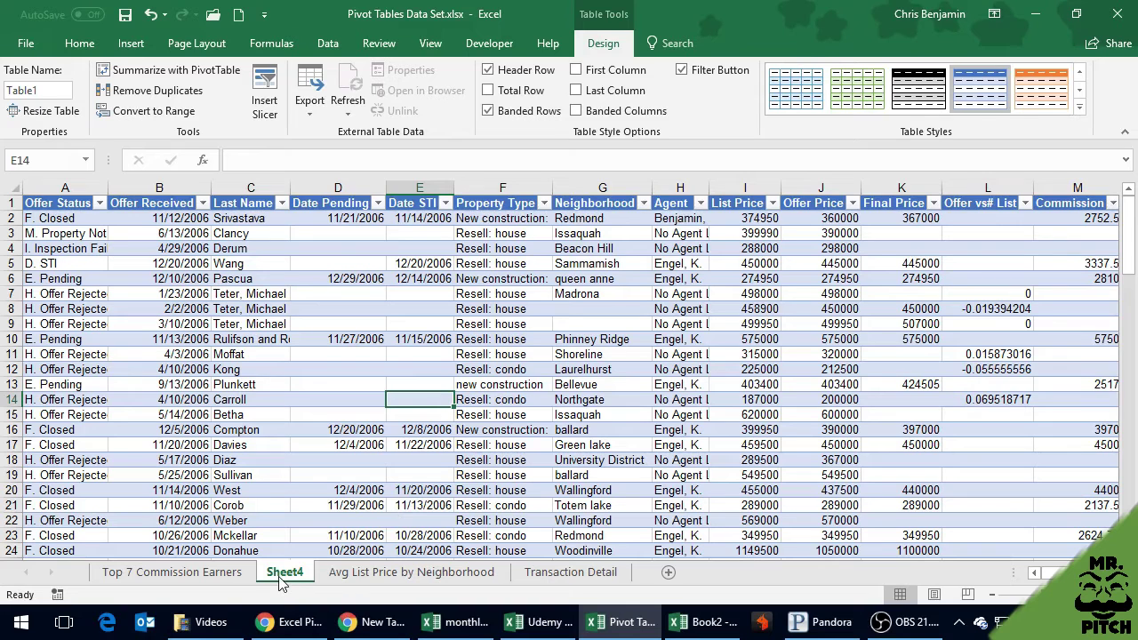
right_click(282, 578)
left_click(330, 388)
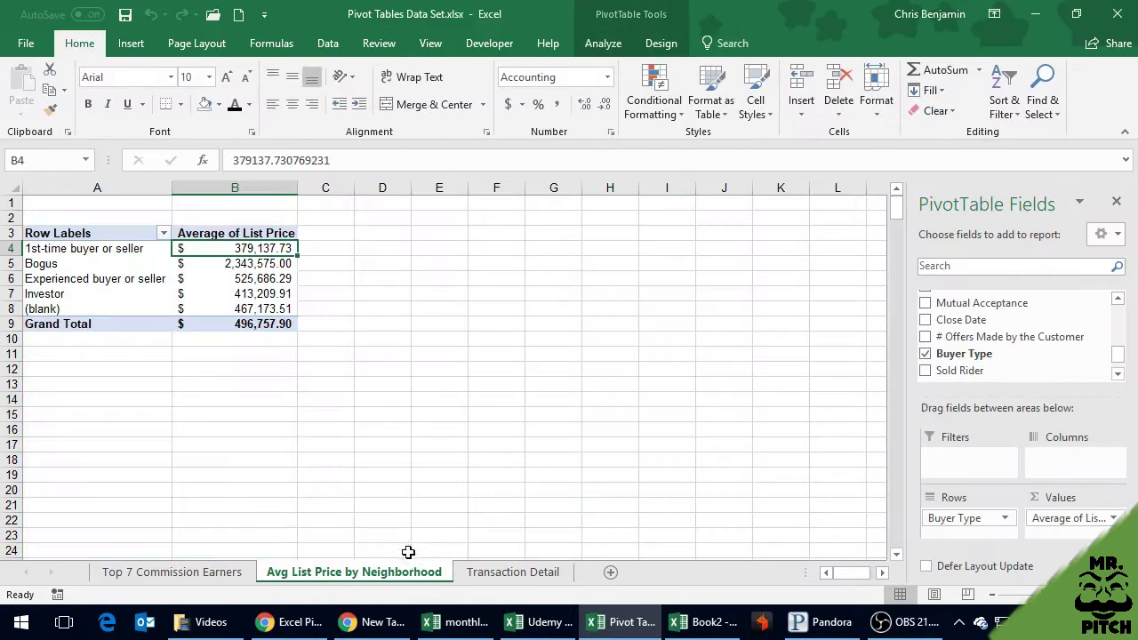
left_click(540, 360)
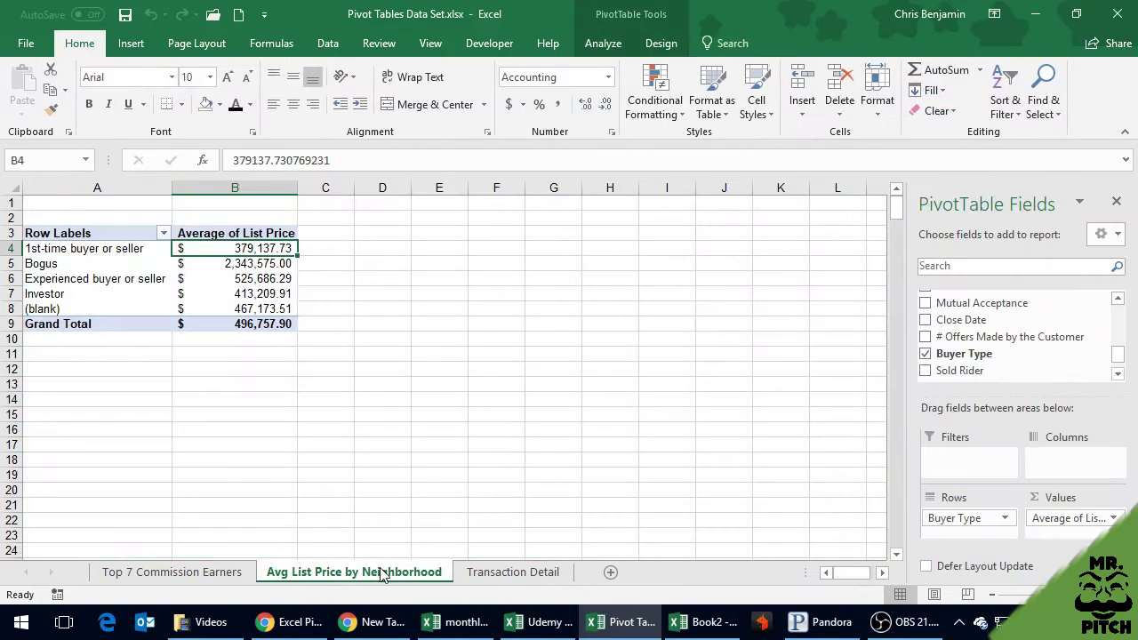
Step: Rename the Avg List Price by Neighborhood sheet as Buyer Type Avg List Price
double_click(380, 572)
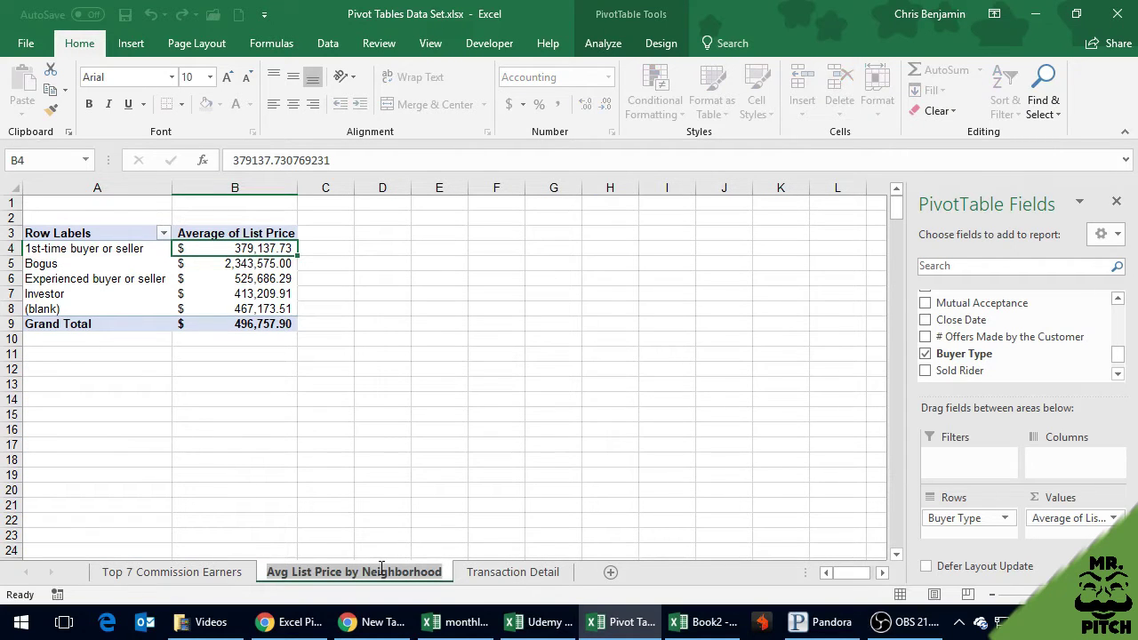
type("Buyer")
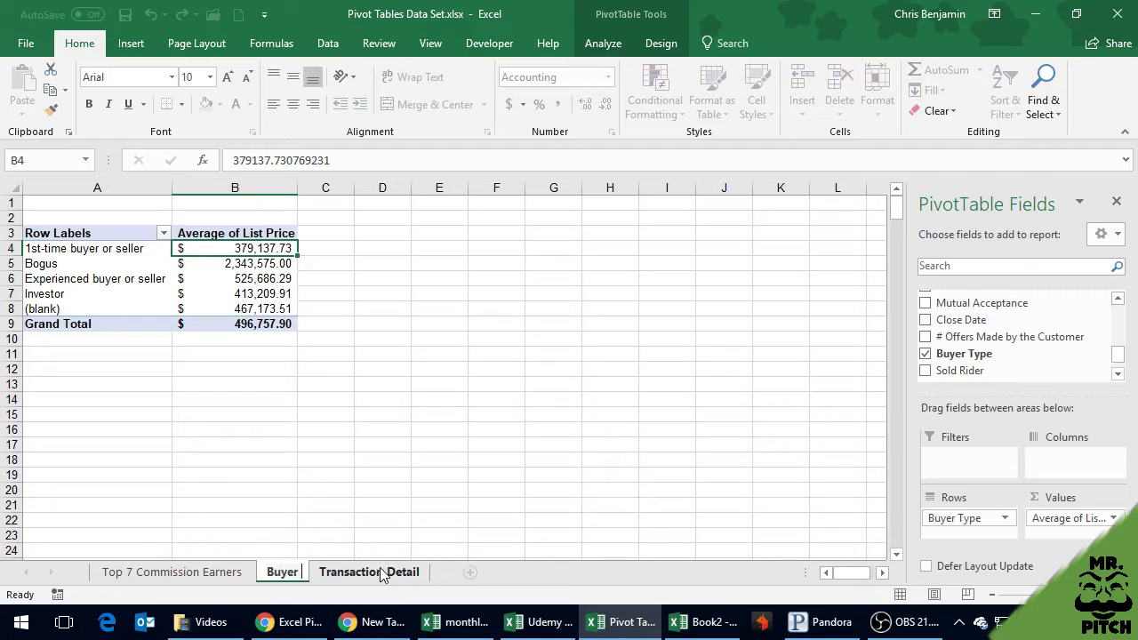
type(" Type Avg List")
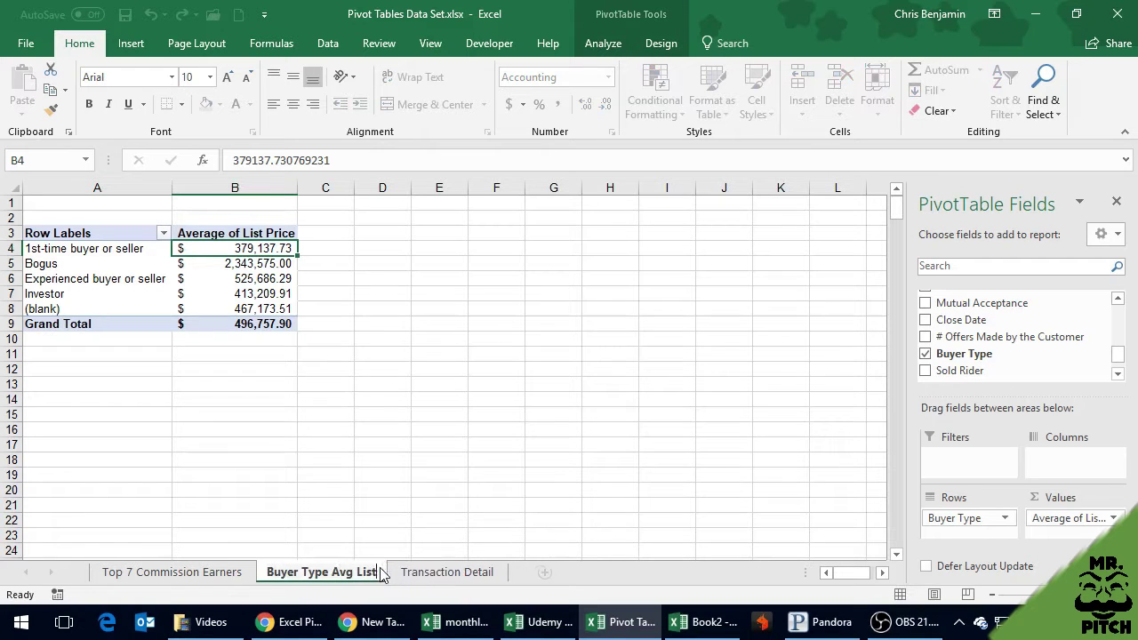
type(" price")
key("Return")
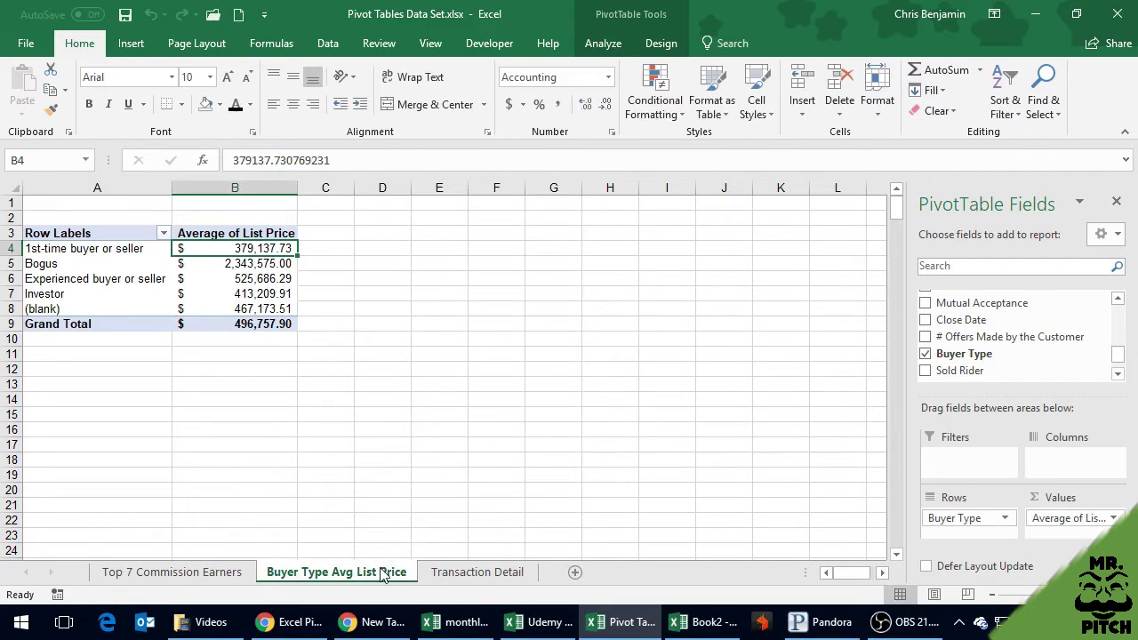
Step: Sort all the data on the Transaction Detail sheet by Buyer Type from A to Z
left_click(512, 572)
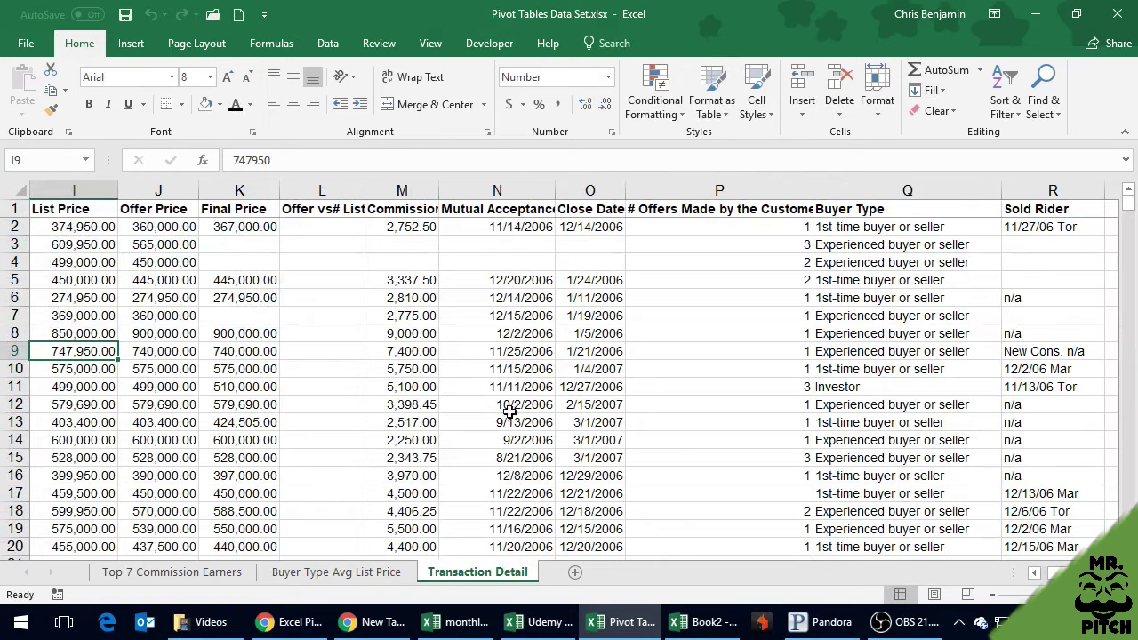
left_click(13, 190)
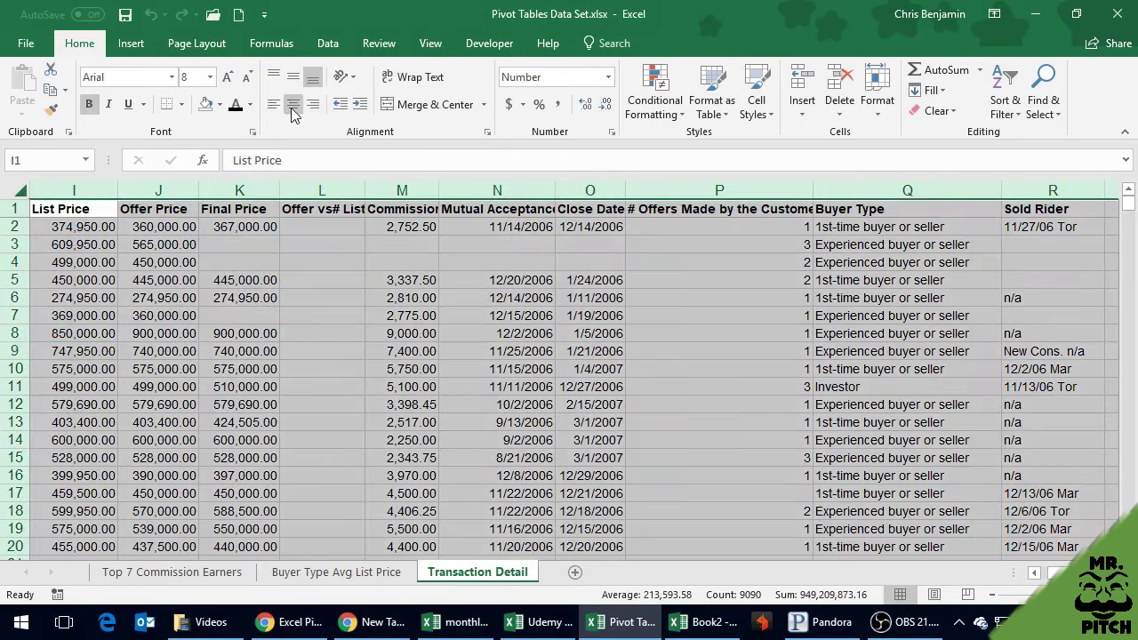
left_click(997, 113)
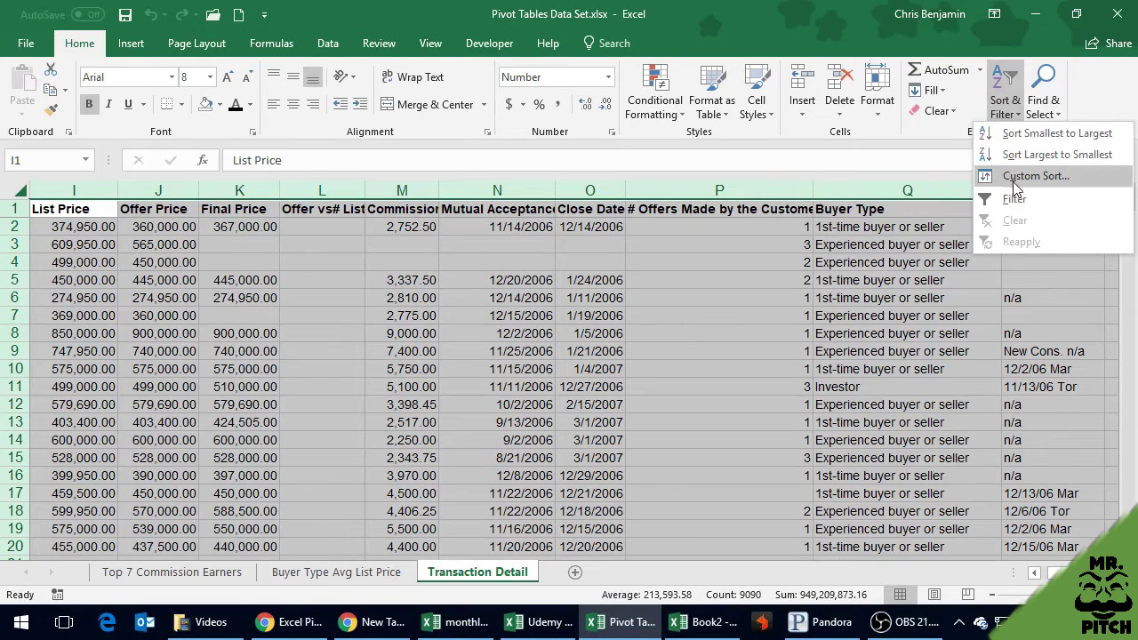
left_click(1017, 176)
left_click(179, 136)
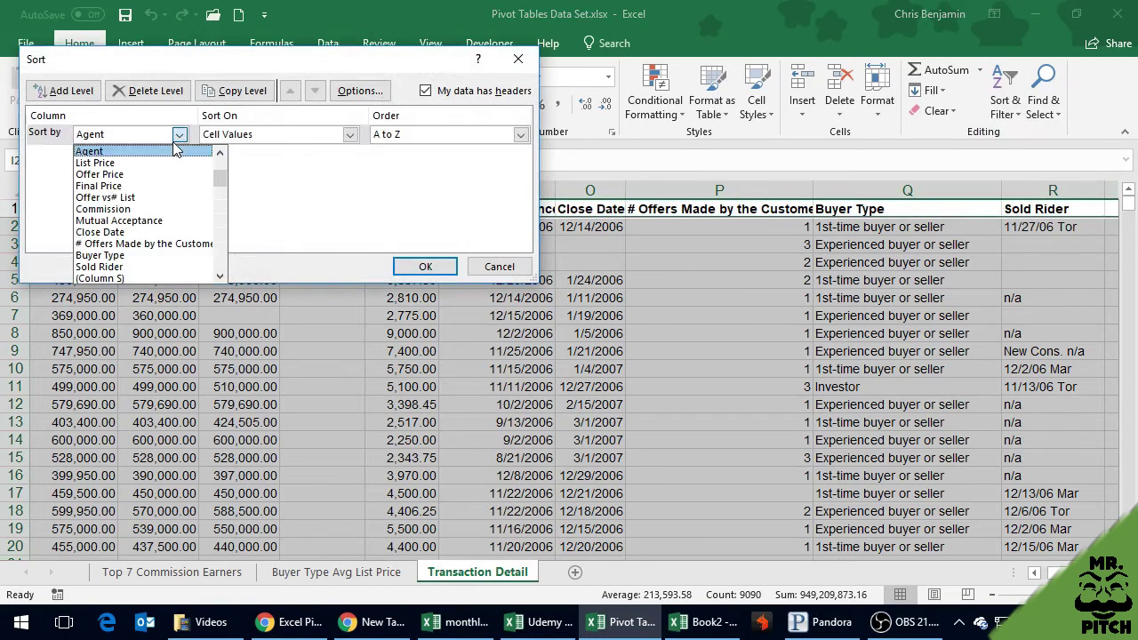
scroll(120, 207, "down", 3)
scroll(112, 202, "up", 1)
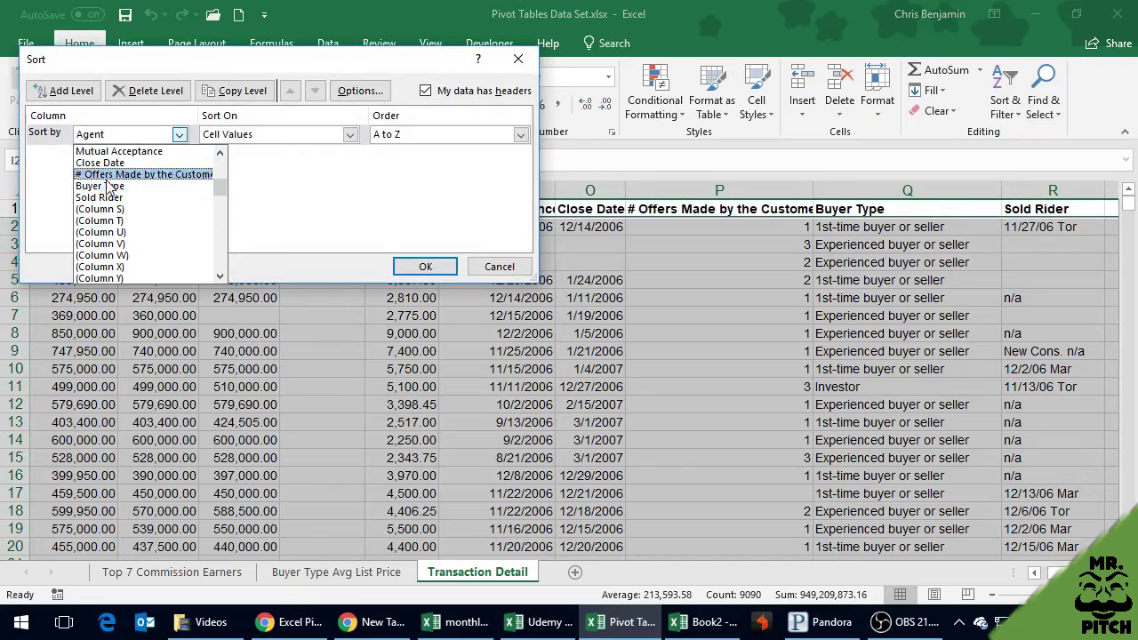
left_click(102, 186)
left_click(422, 273)
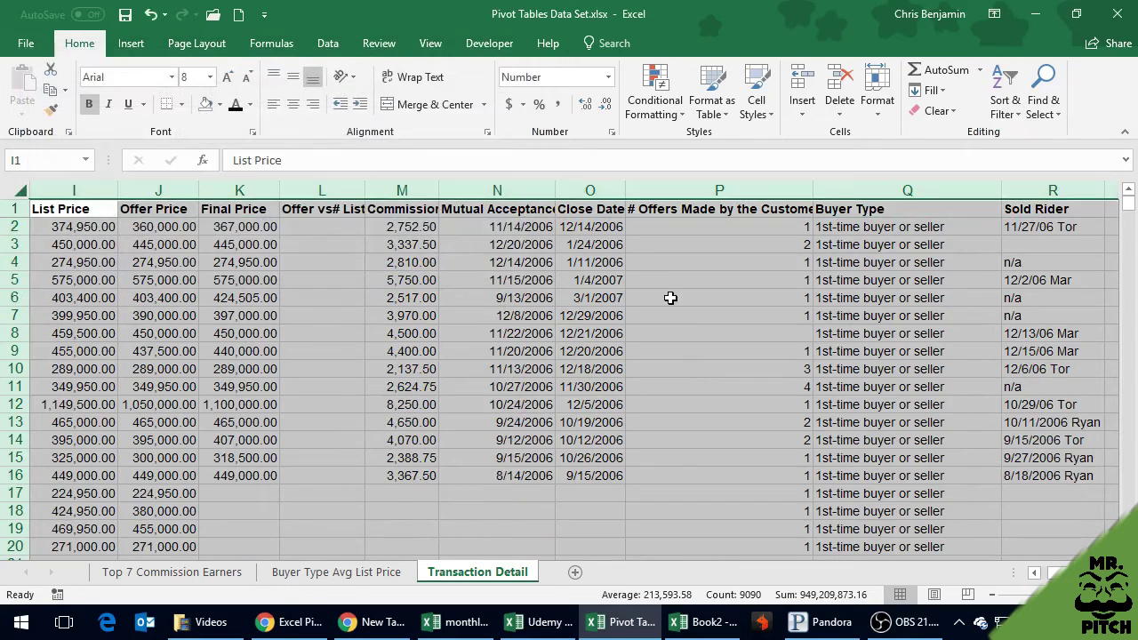
Step: Examine the Bogus buyer type transactions in rows 107 to 118, including their offer status, list price and offer price
left_click(749, 302)
scroll(793, 245, "down", 20)
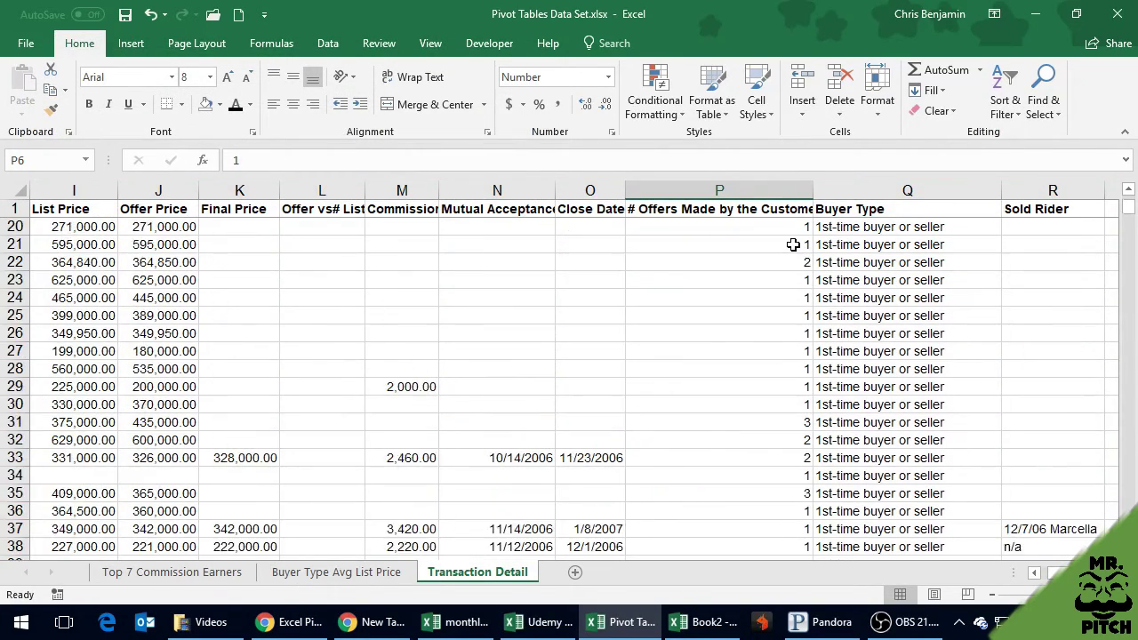
scroll(792, 244, "down", 7)
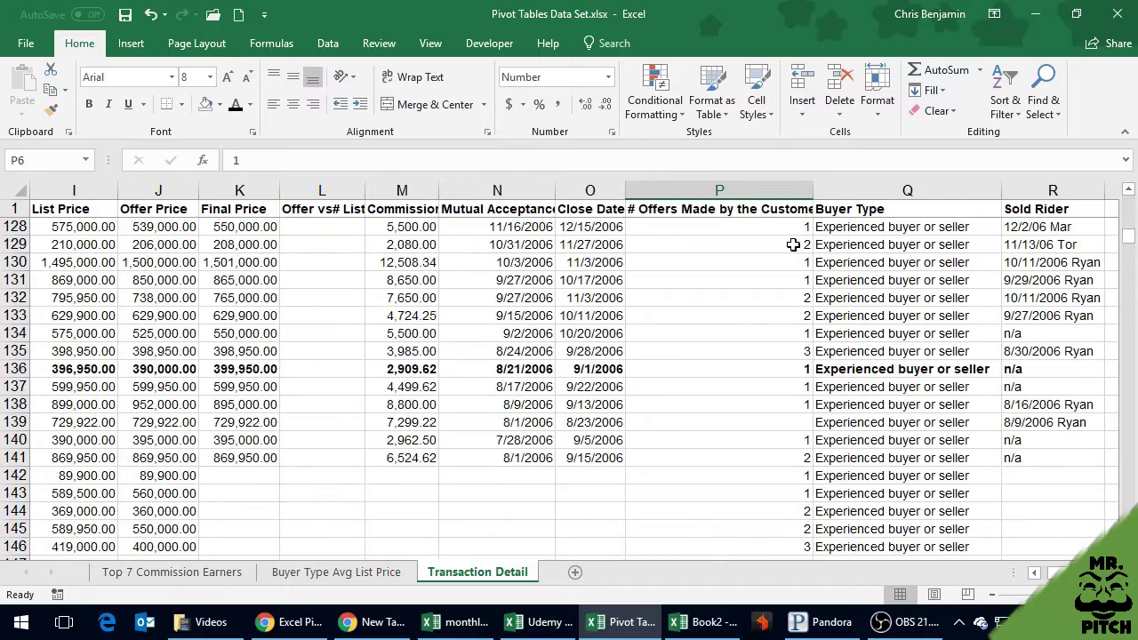
scroll(793, 245, "up", 8)
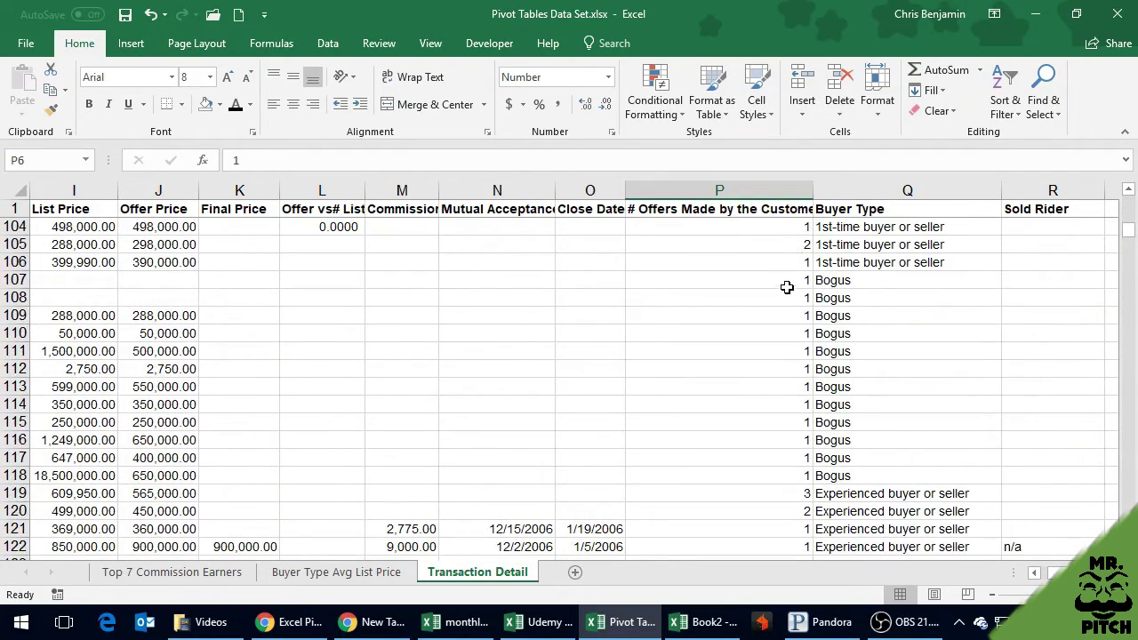
mouse_move(853, 282)
left_mouse_down()
mouse_move(874, 506)
mouse_move(604, 462)
mouse_move(75, 528)
mouse_move(20, 500)
mouse_move(26, 480)
left_mouse_up()
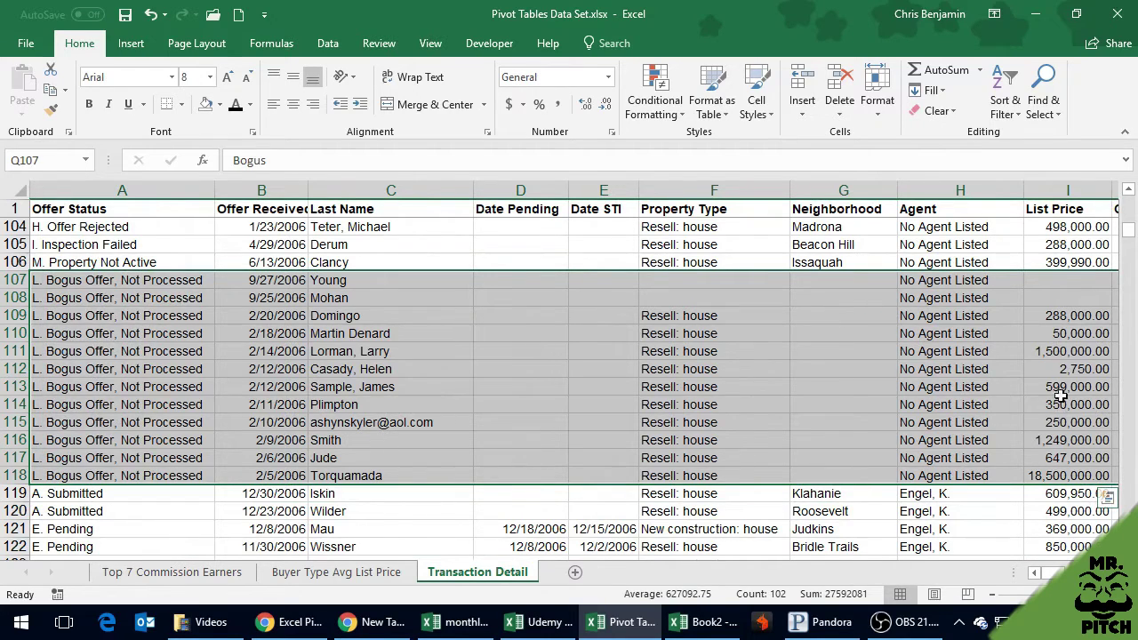
left_click(1036, 476)
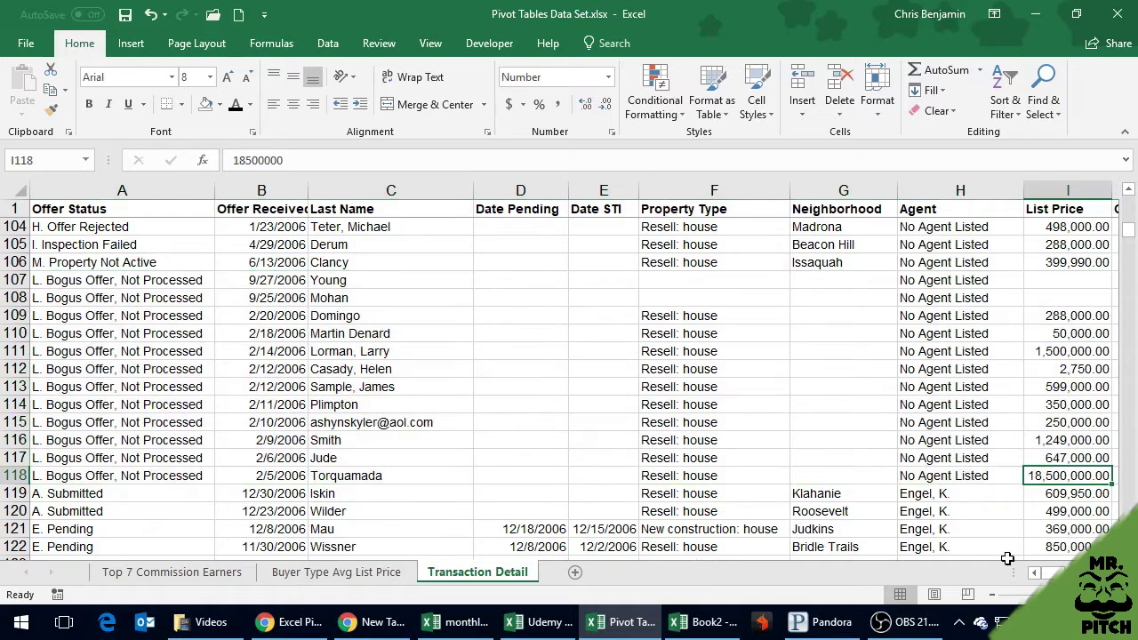
key("Right")
key("Right")
key("Right")
key("Right")
key("Right")
key("Right")
key("Right")
key("Right")
key("Right")
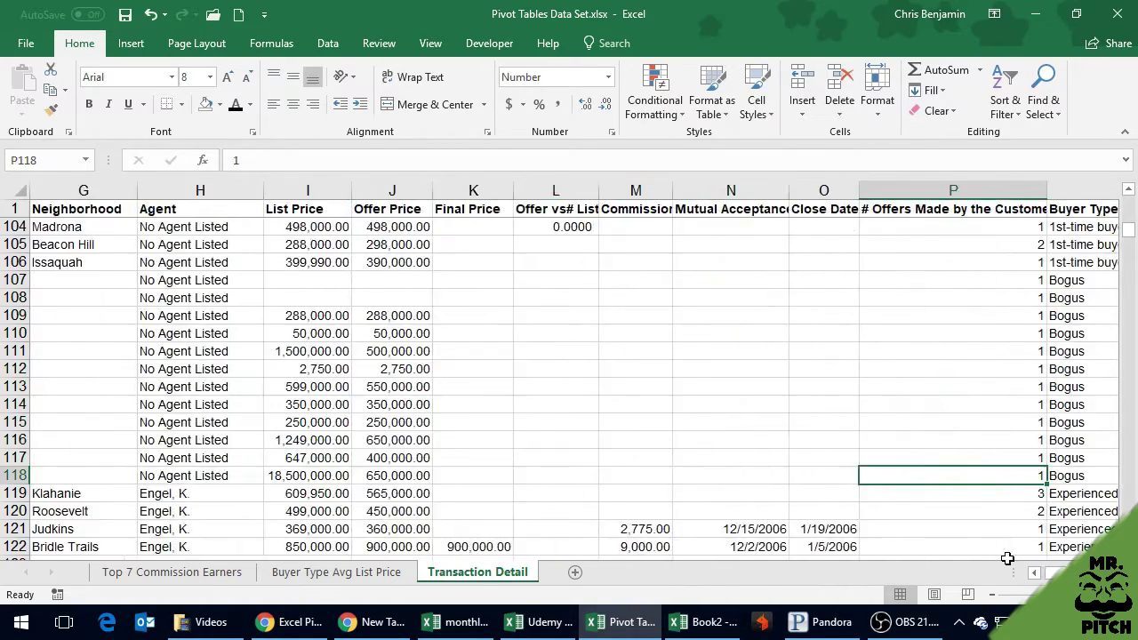
key("Left")
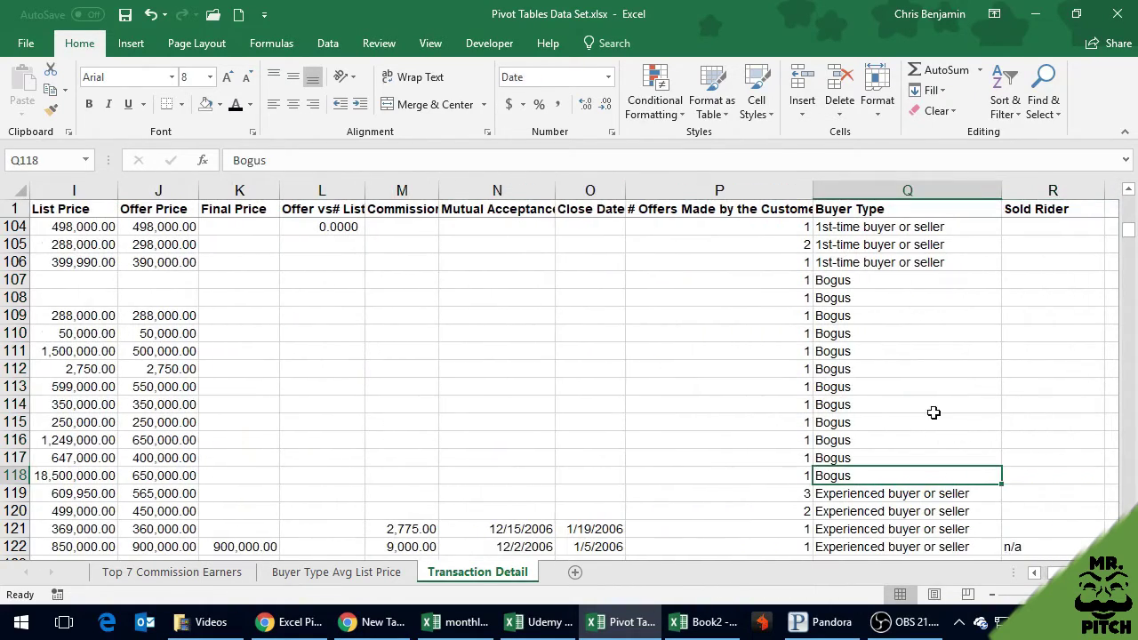
Step: Enter Buyer Type Not Listed in Q468, the first blank Buyer Type cell below the Investor rows
scroll(933, 413, "down", 20)
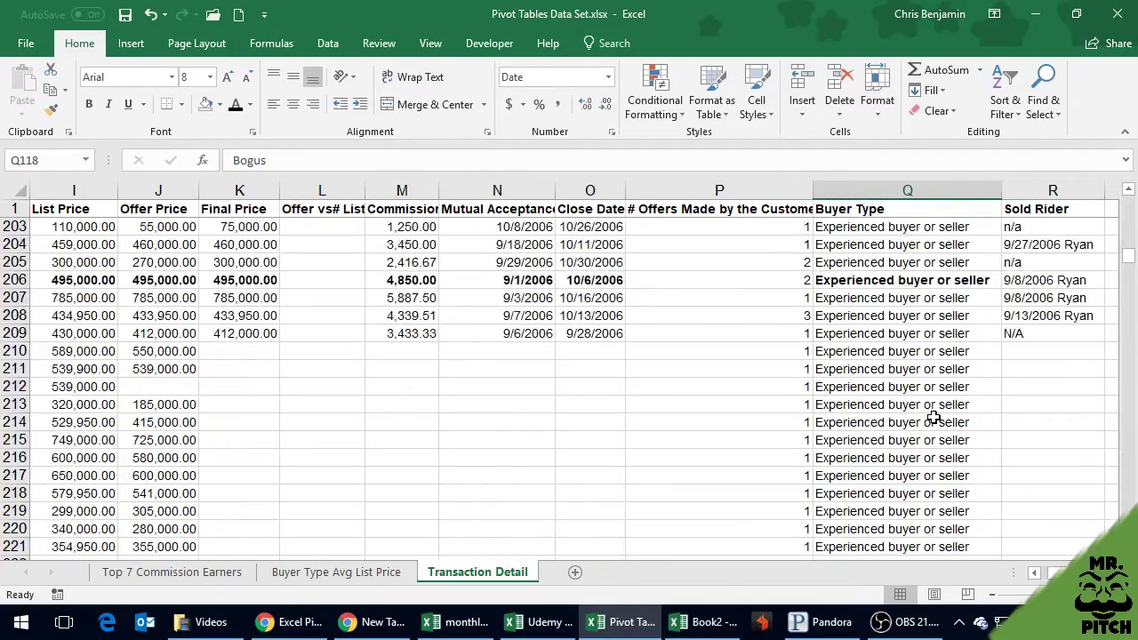
scroll(933, 417, "down", 20)
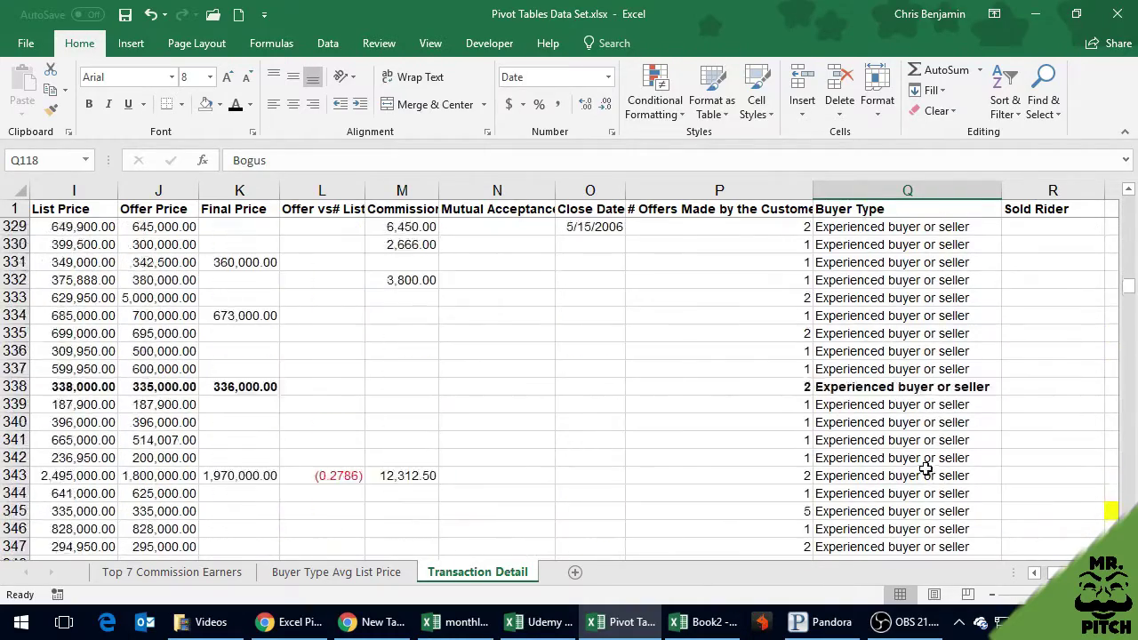
scroll(925, 469, "down", 20)
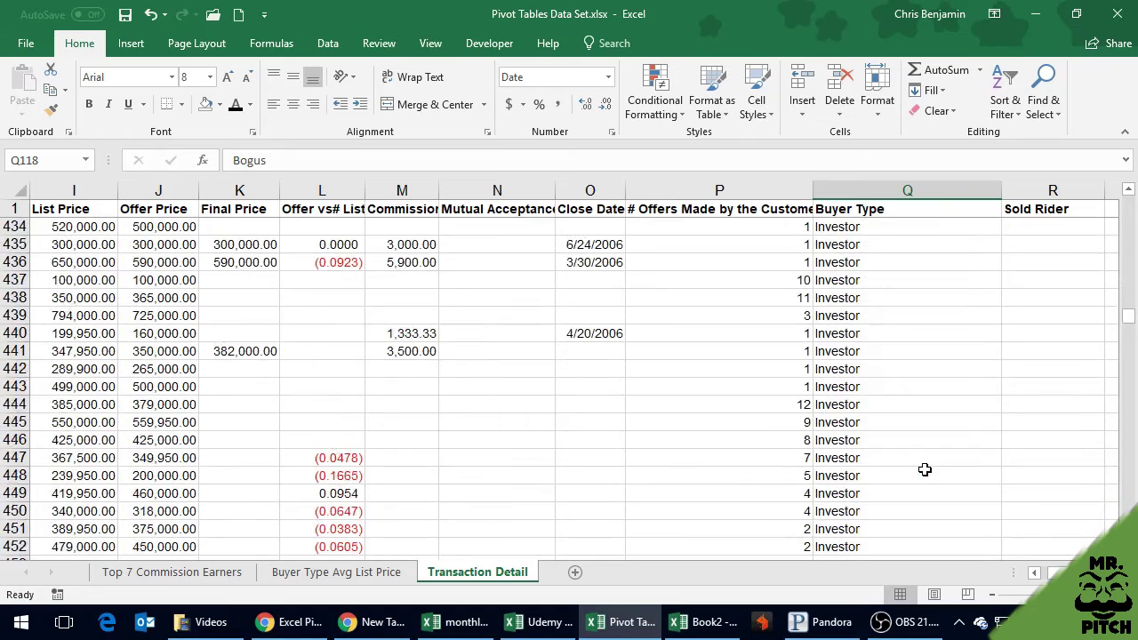
scroll(924, 469, "down", 11)
scroll(924, 470, "up", 3)
scroll(924, 469, "down", 2)
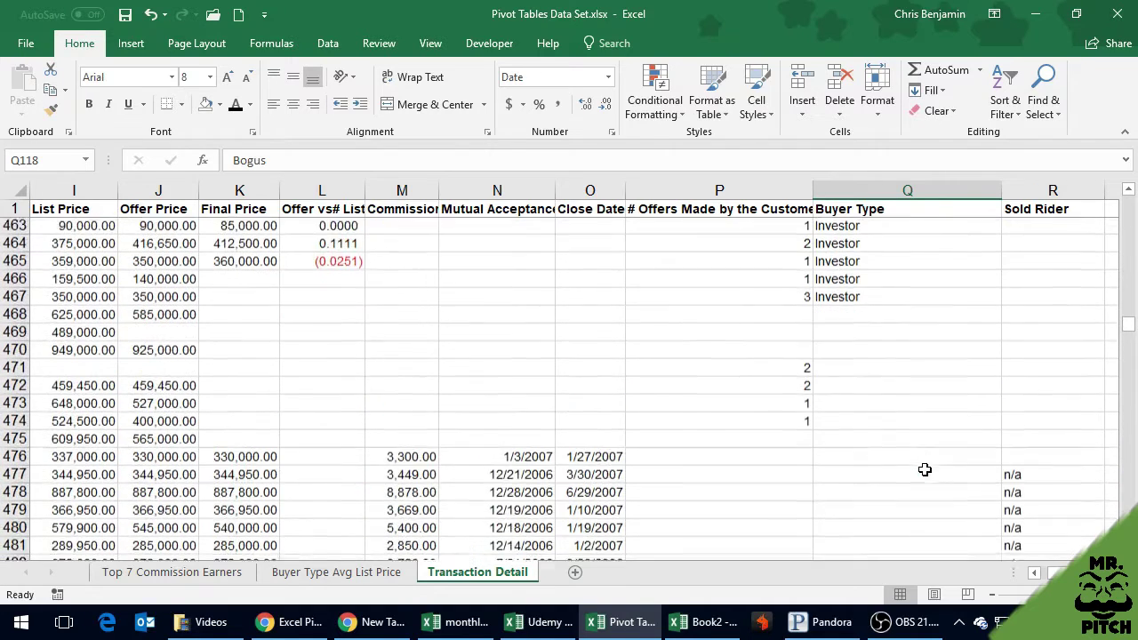
left_click(895, 299)
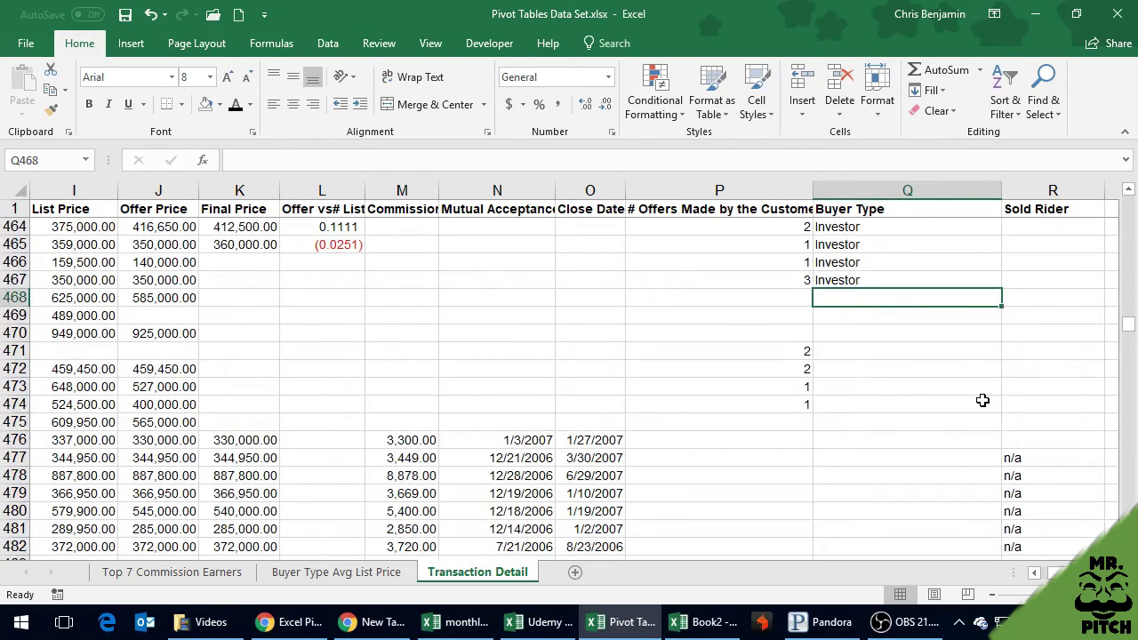
type("Buyer Type")
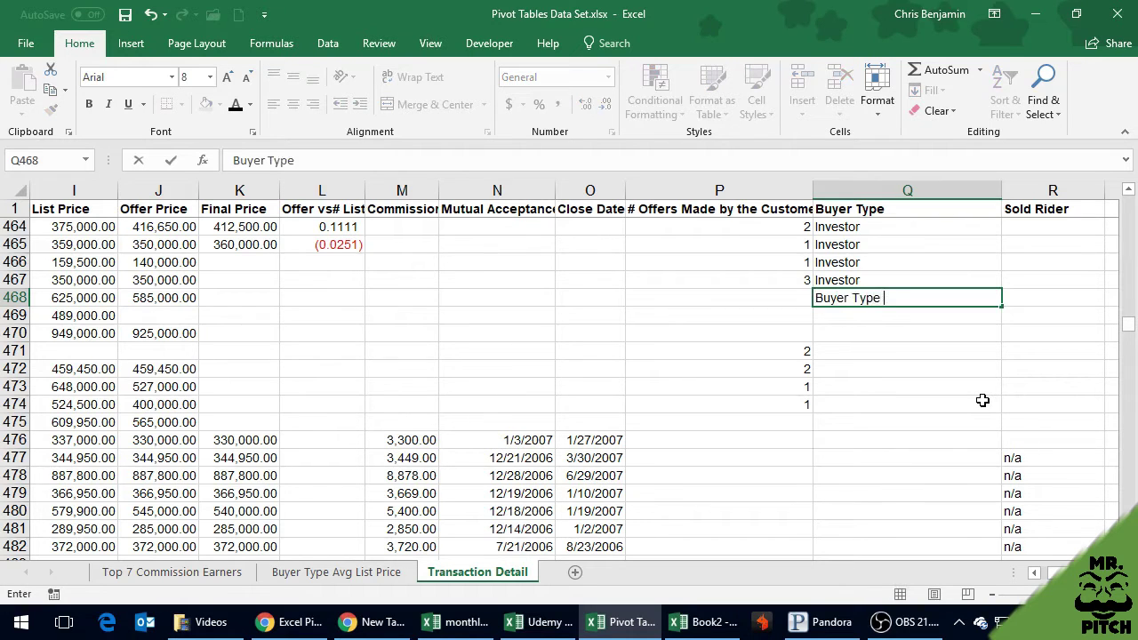
type(" Not Listed")
key("Return")
key("Up")
Step: Copy Buyer Type Not Listed from Q468 into the blank Buyer Type cells down to row 827, and save the workbook
key("ctrl+c")
key("shift+Page_Down")
key("shift+Page_Down")
key("shift+Page_Down")
key("shift+Page_Down")
key("shift+Page_Down")
key("shift+Page_Down")
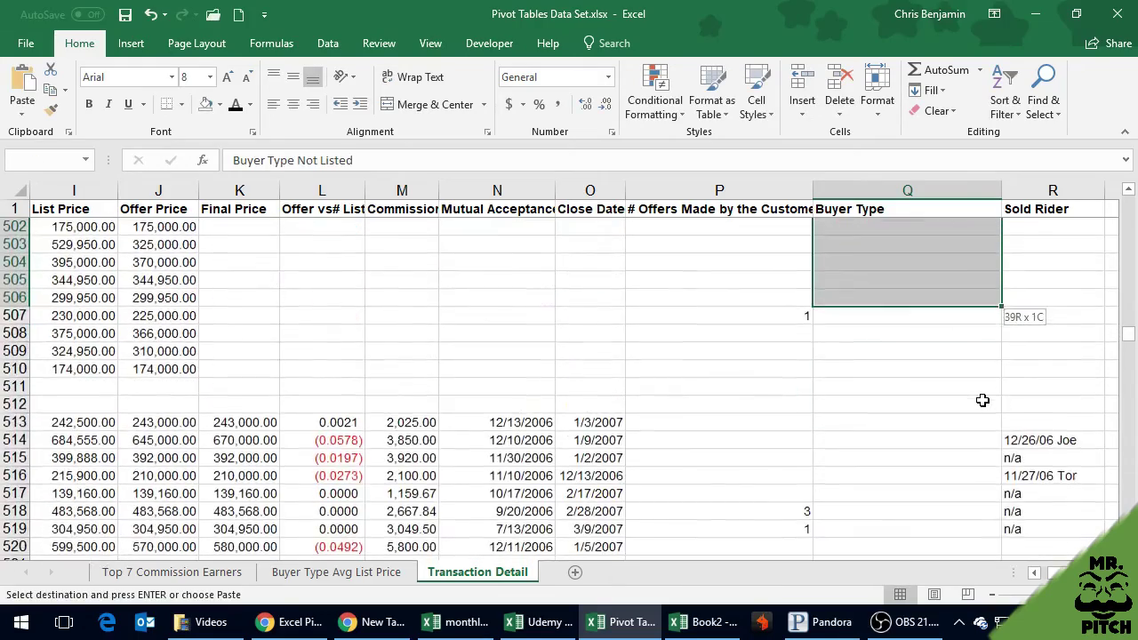
key("shift+Page_Down")
key("shift+Page_Down")
key("shift+Page_Down")
key("shift+Page_Down")
key("shift+Page_Down")
key("shift+Page_Down")
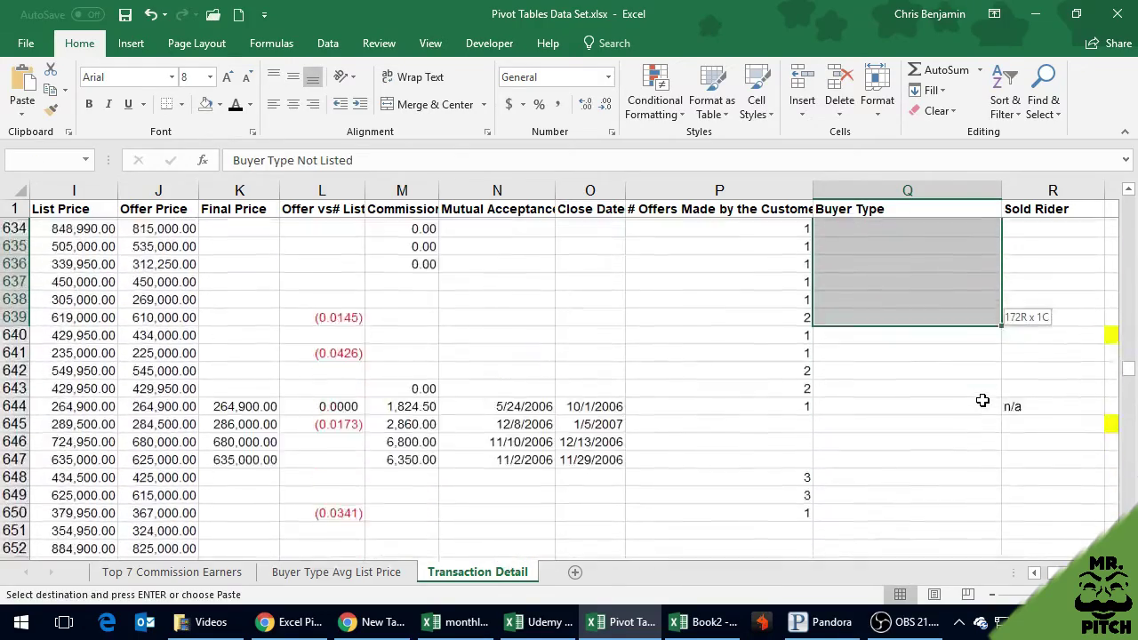
key("shift+Page_Down")
key("shift+Page_Down")
key("shift+Page_Down")
key("shift+Page_Down")
key("shift+Page_Down")
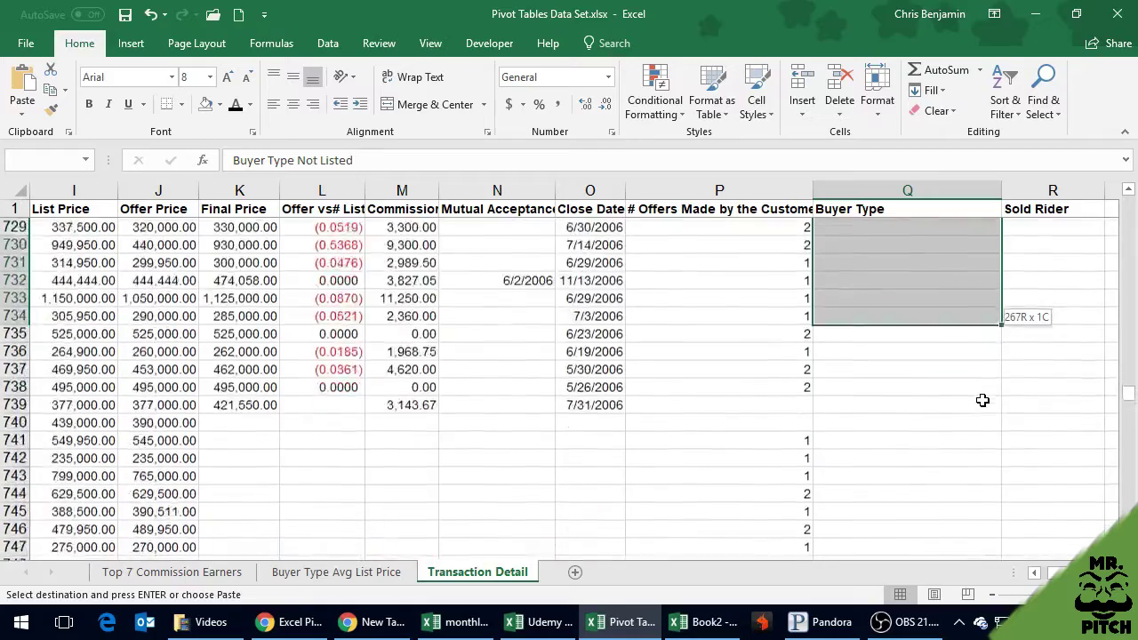
key("shift+Page_Down")
key("shift+Page_Down")
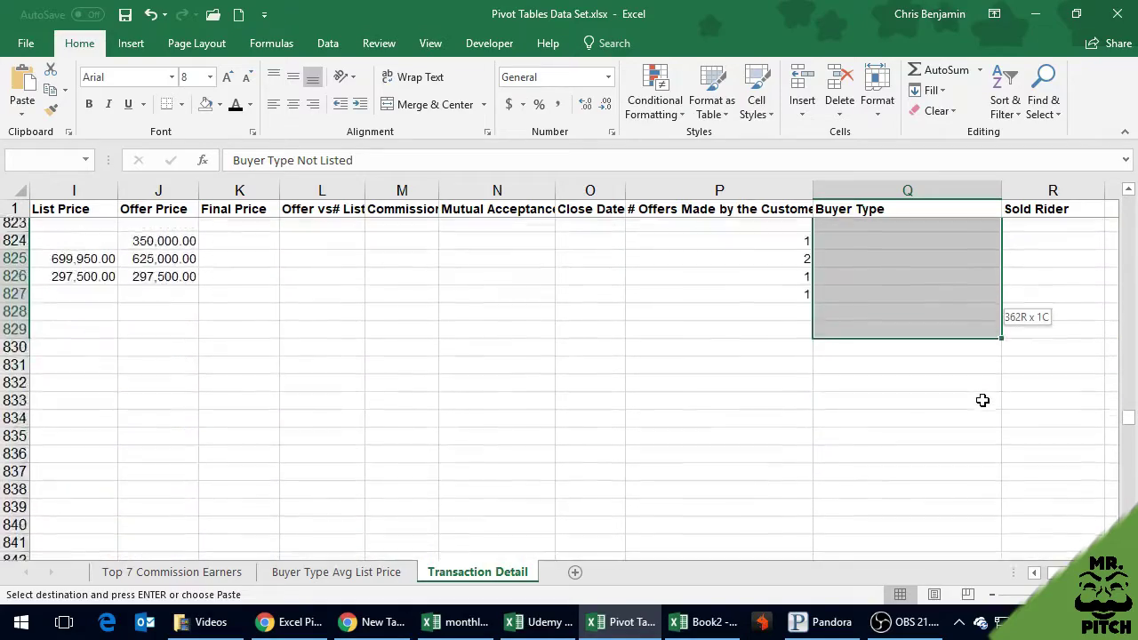
key("shift+Up")
key("shift+Up")
key("ctrl+v")
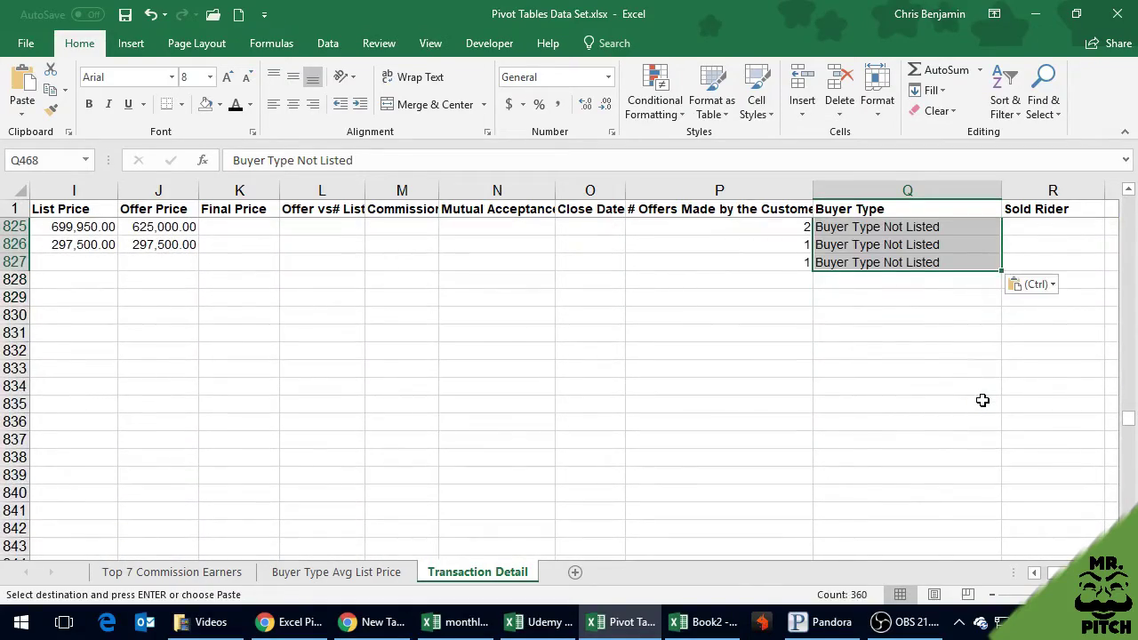
key("Up")
key("ctrl+s")
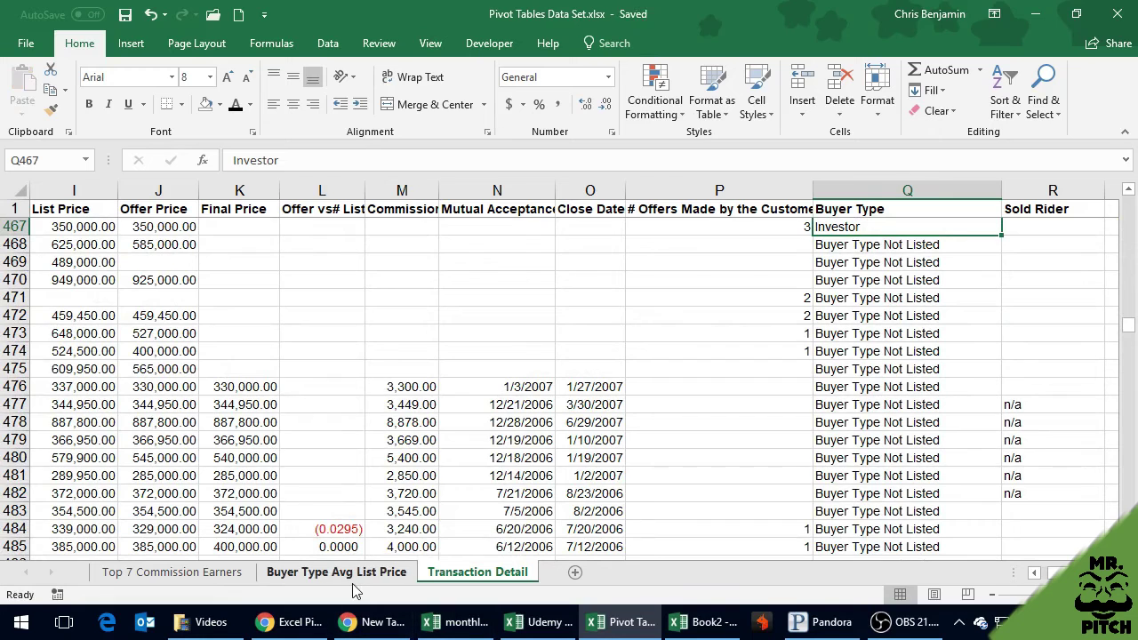
Step: Refresh the pivot table on the Buyer Type Avg List Price sheet
left_click(352, 577)
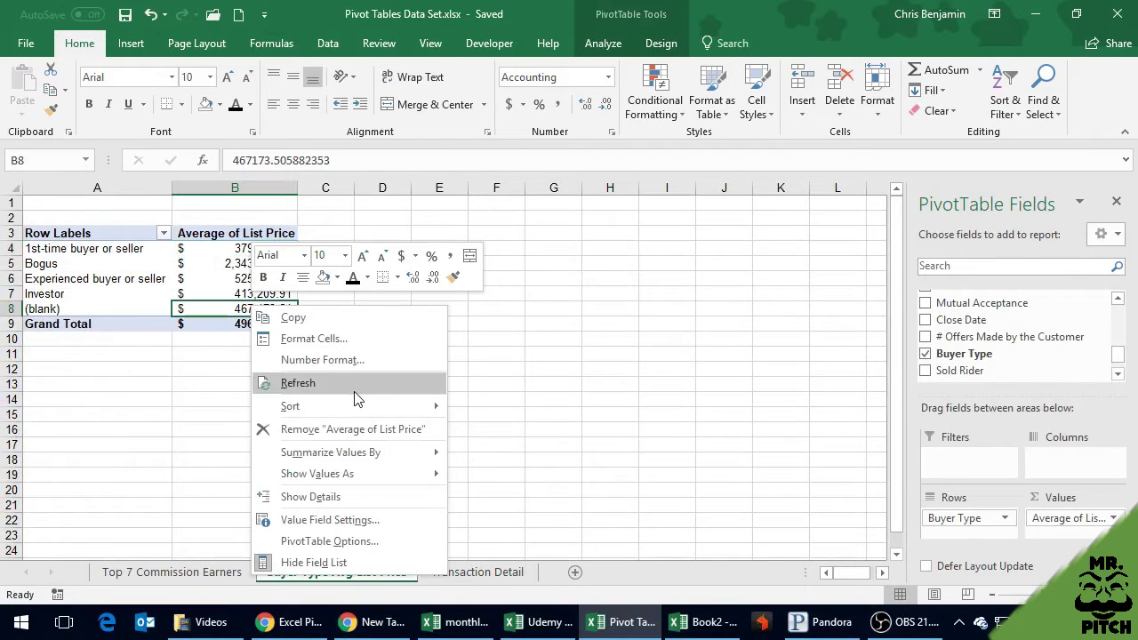
left_click(297, 382)
left_click(215, 249)
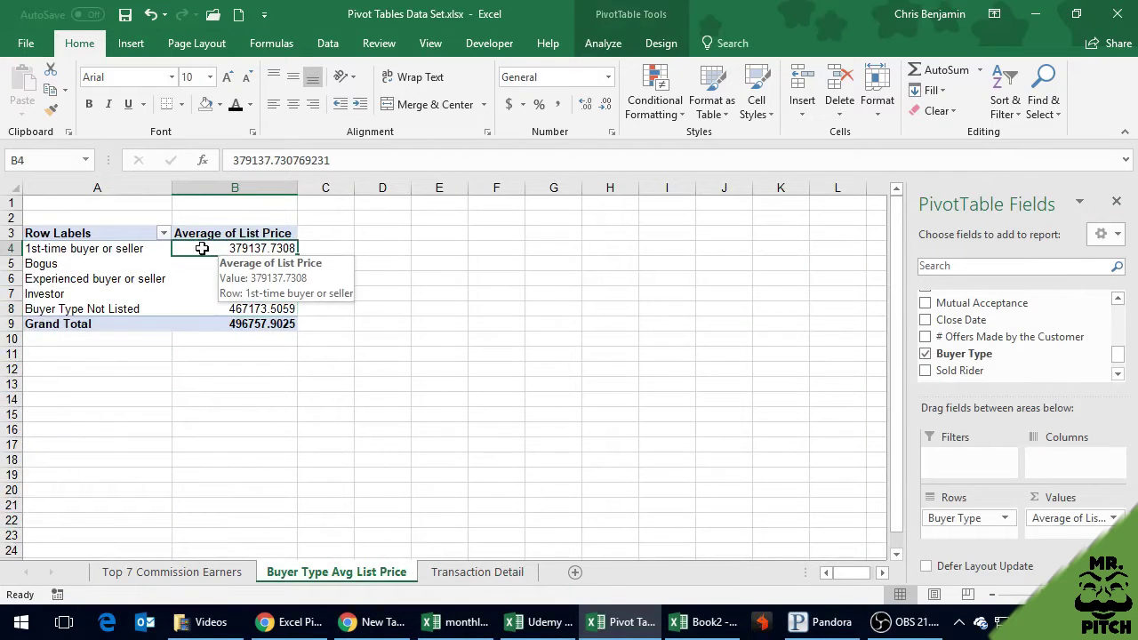
Step: Filter the pivot table's row labels to exclude the Bogus buyer type
left_click(163, 232)
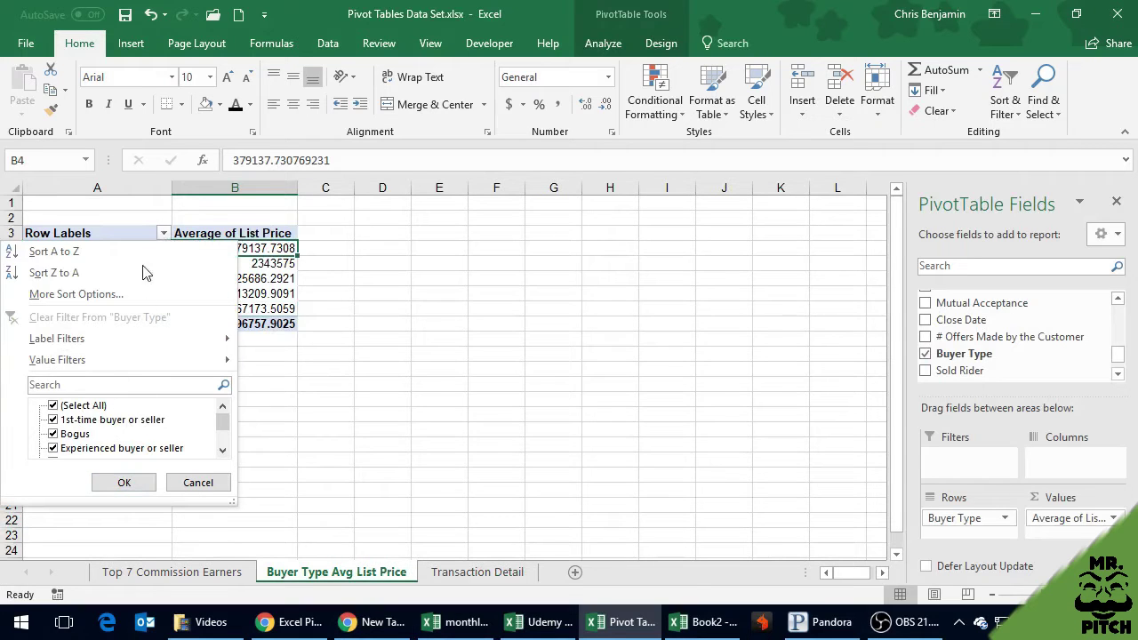
left_click(55, 436)
left_click(124, 481)
left_click(302, 402)
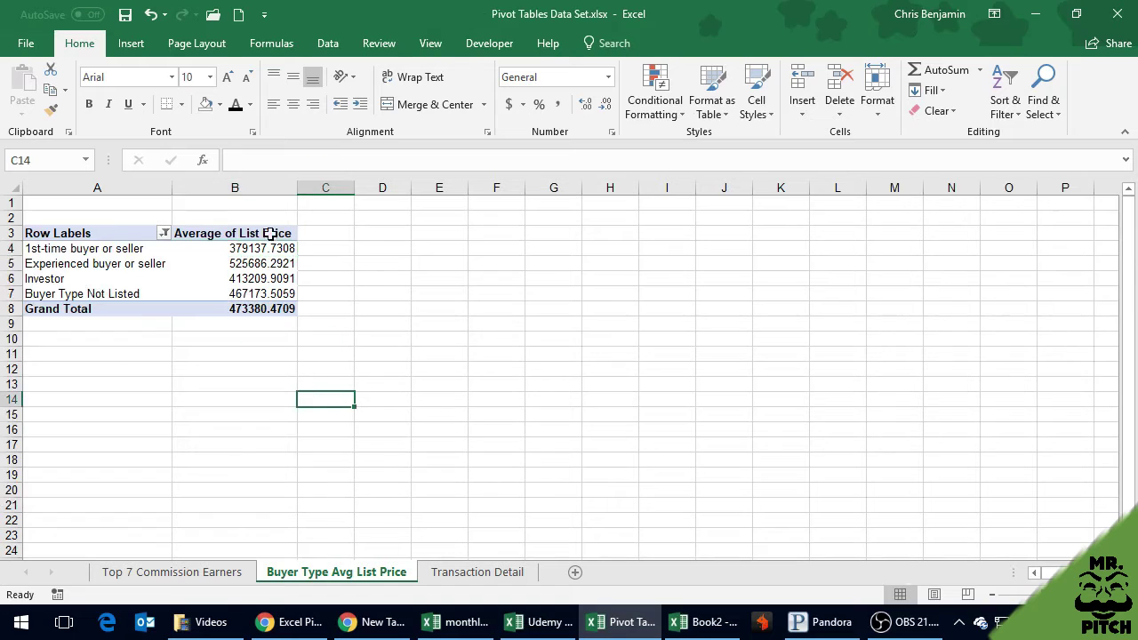
Step: Sort the pivot table's buyer types by Average of List Price from largest to smallest
left_click(267, 185)
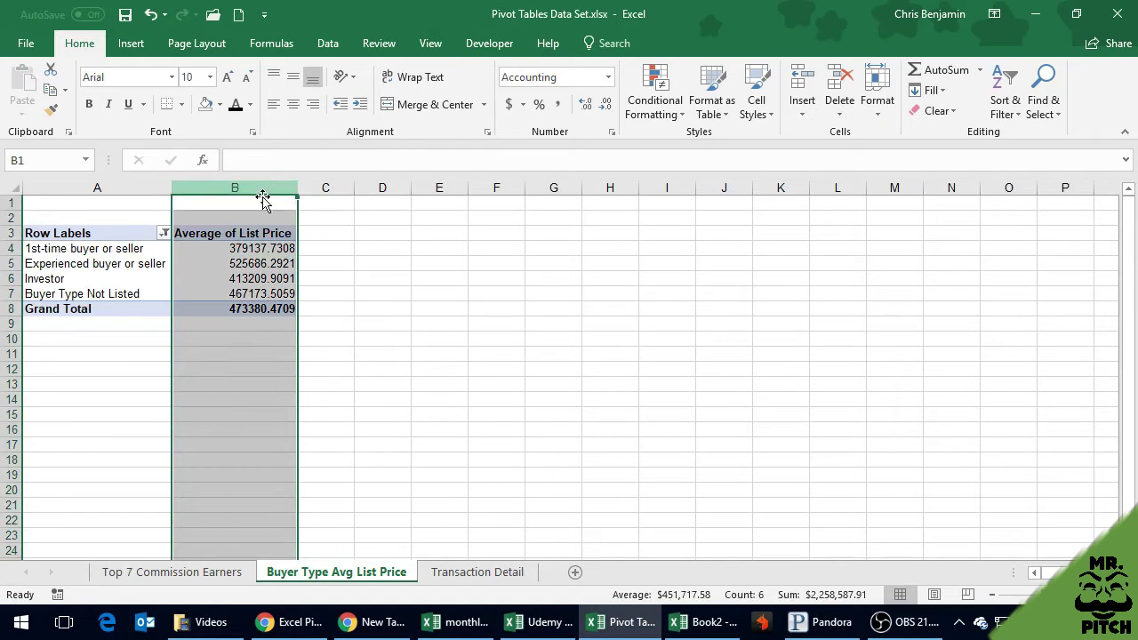
left_click(241, 248)
right_click(245, 251)
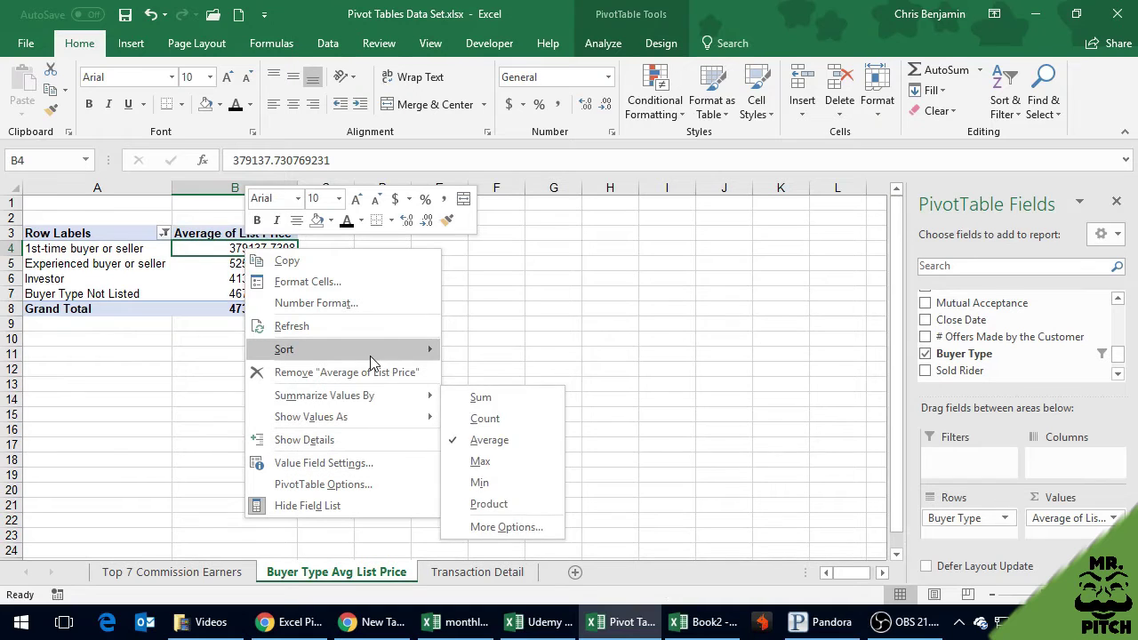
mouse_move(370, 351)
left_click(475, 372)
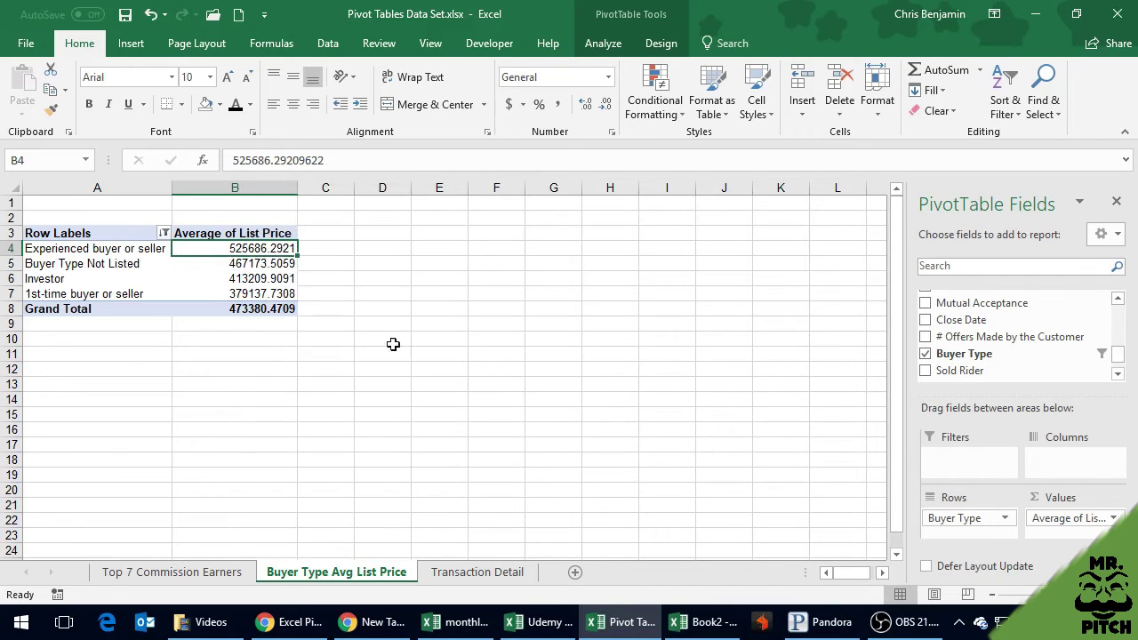
Step: Format the Average of List Price column as Accounting with no decimal places
left_click(256, 189)
left_click(508, 104)
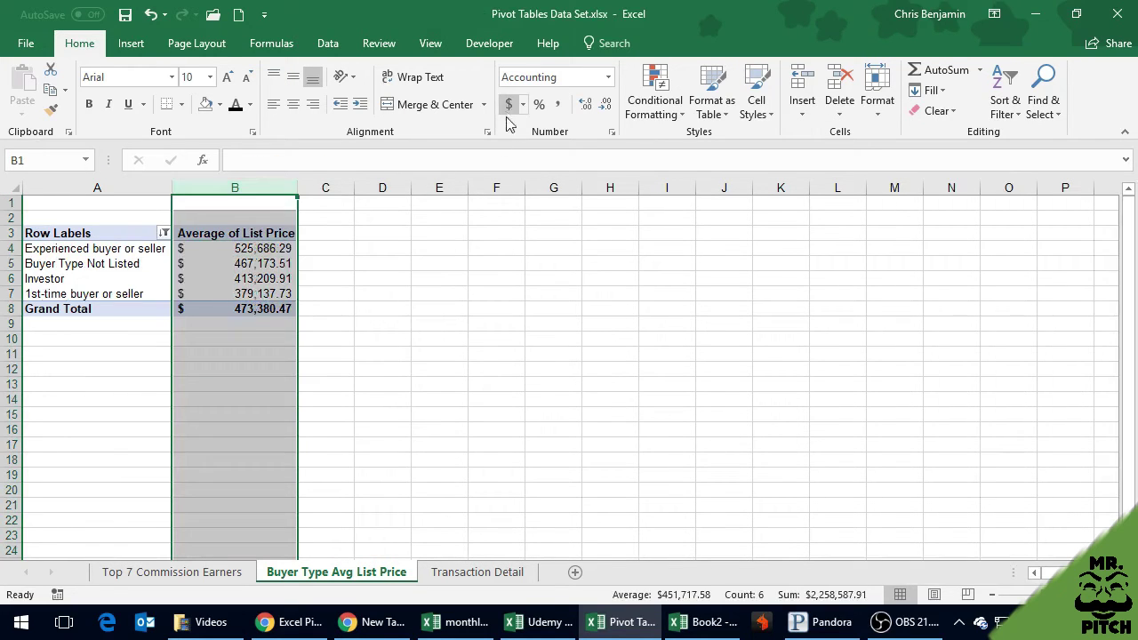
left_click(586, 104)
left_click(587, 104)
left_click(404, 218)
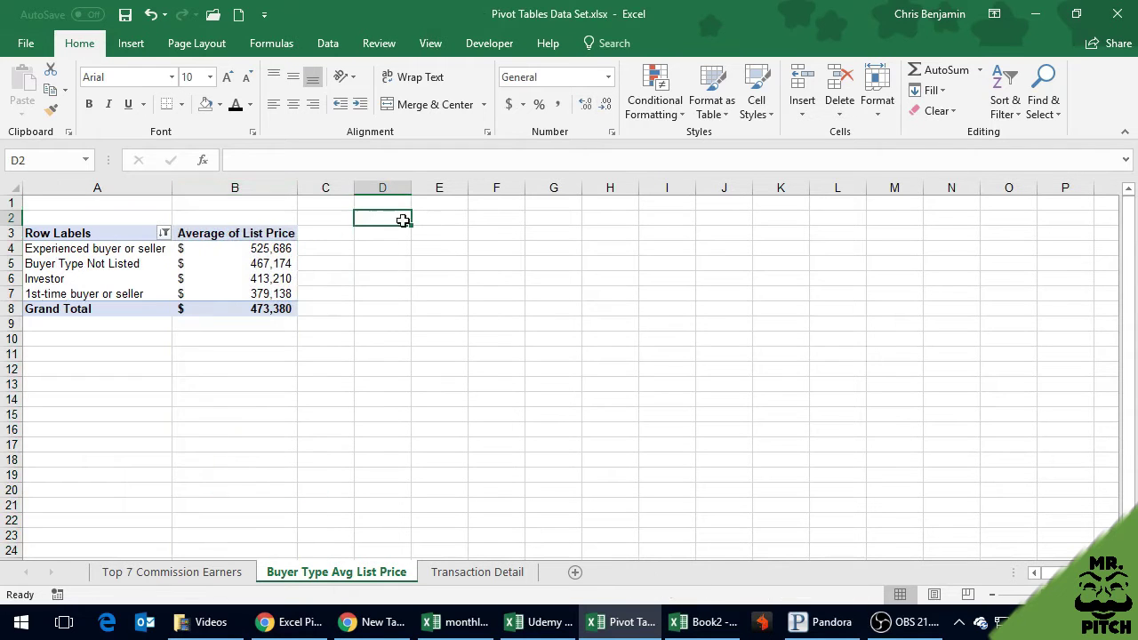
Step: Insert a Clustered Column PivotChart from the buyer type pivot table and place it beside the table
left_click(84, 249)
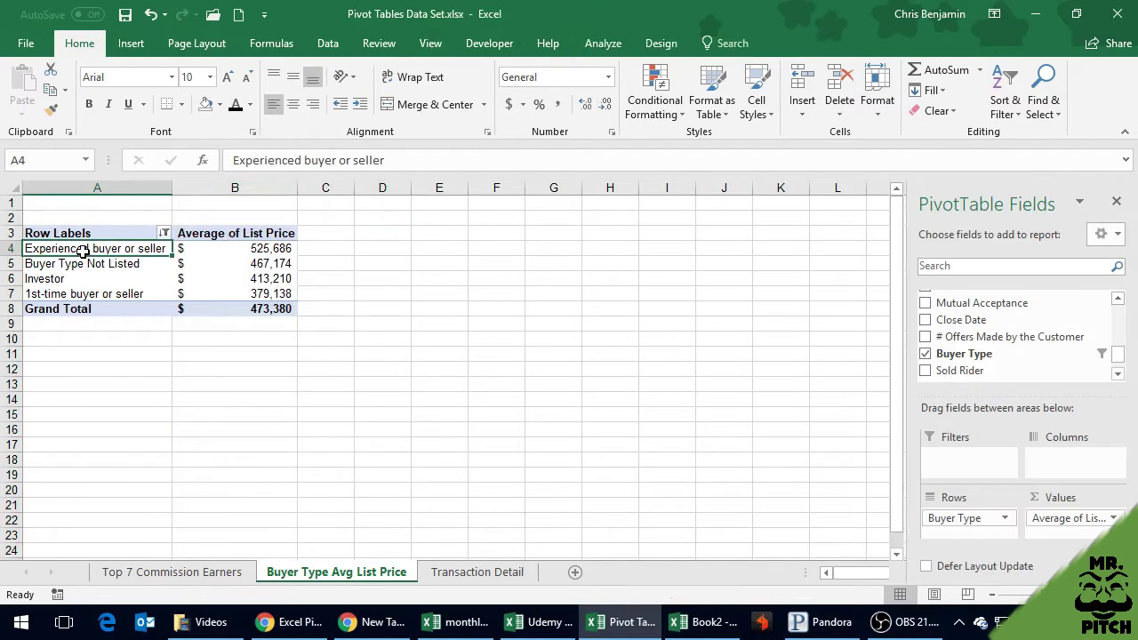
left_click(129, 43)
left_click(586, 105)
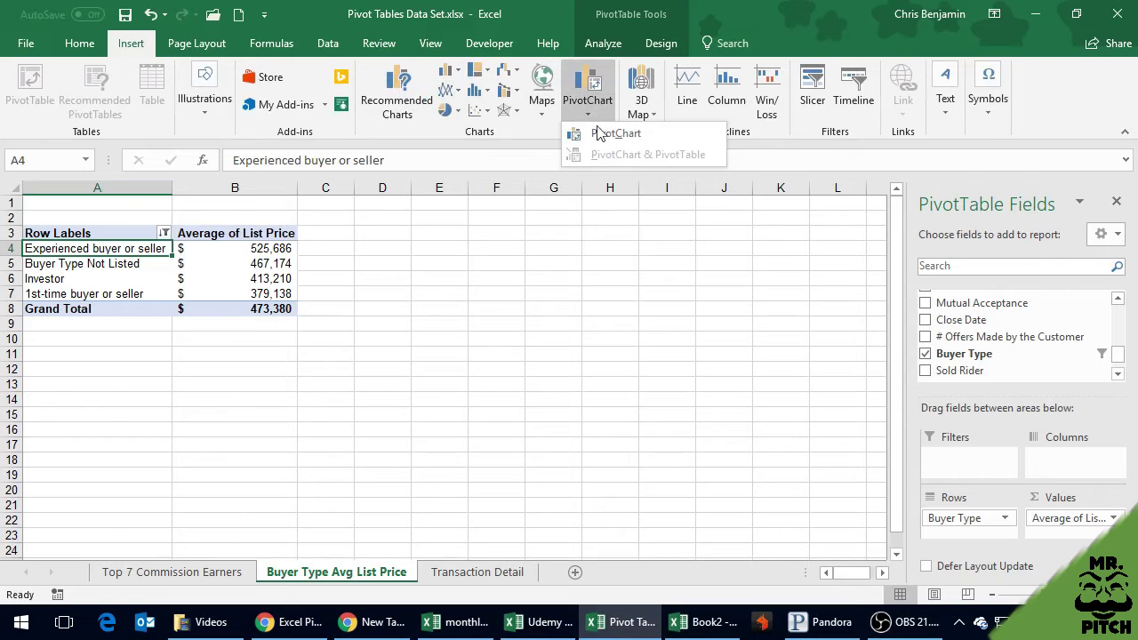
left_click(602, 144)
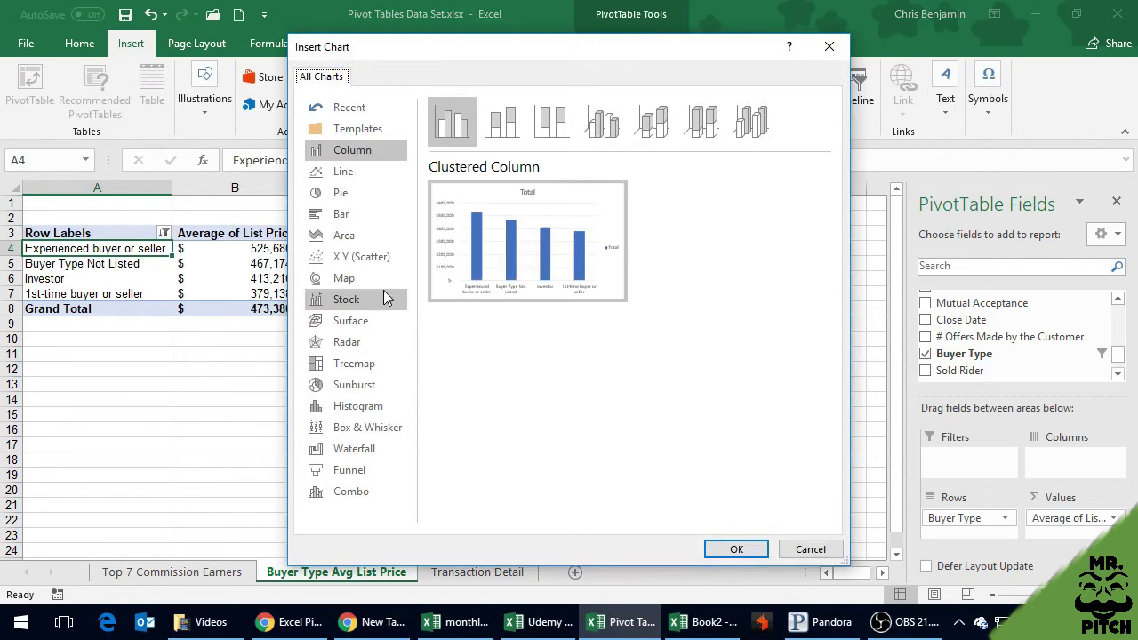
left_click(340, 196)
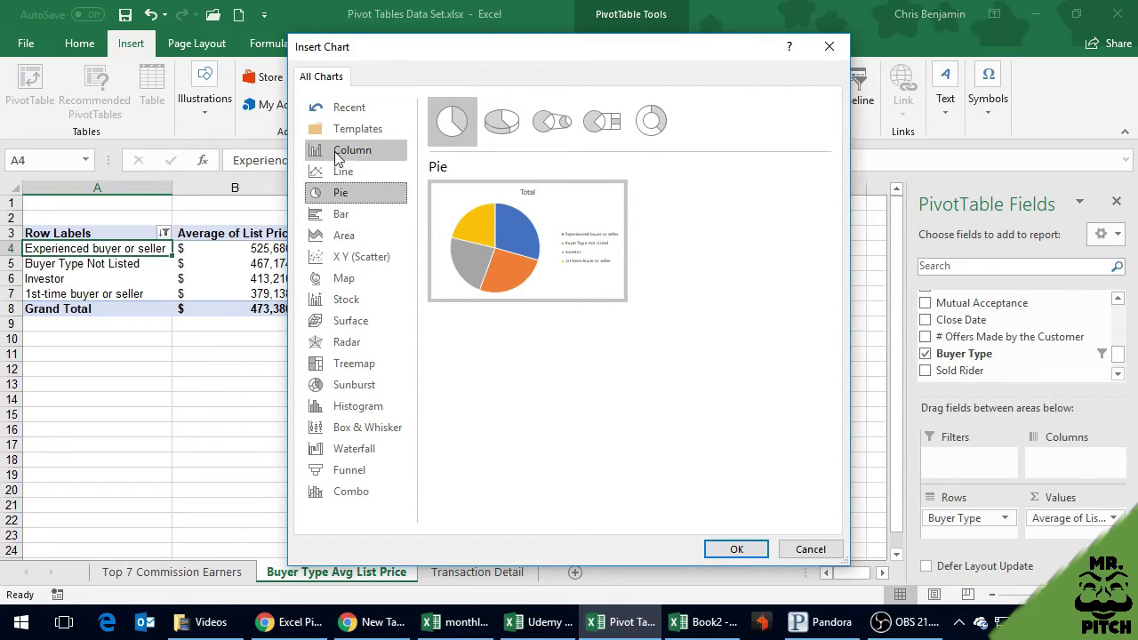
left_click(338, 153)
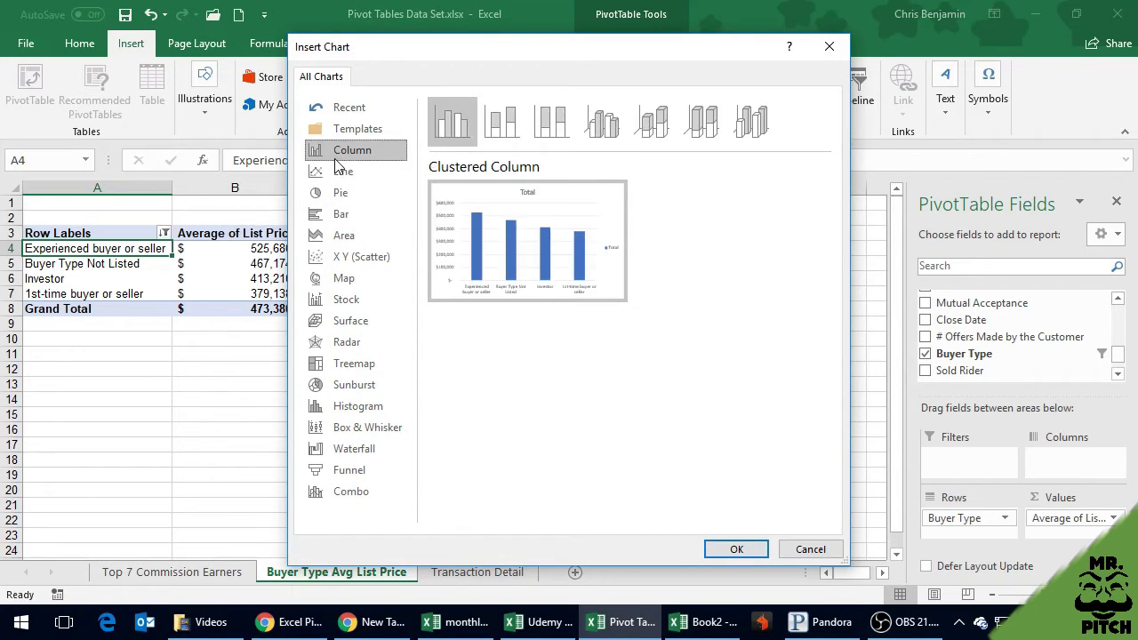
left_click(341, 215)
mouse_move(558, 246)
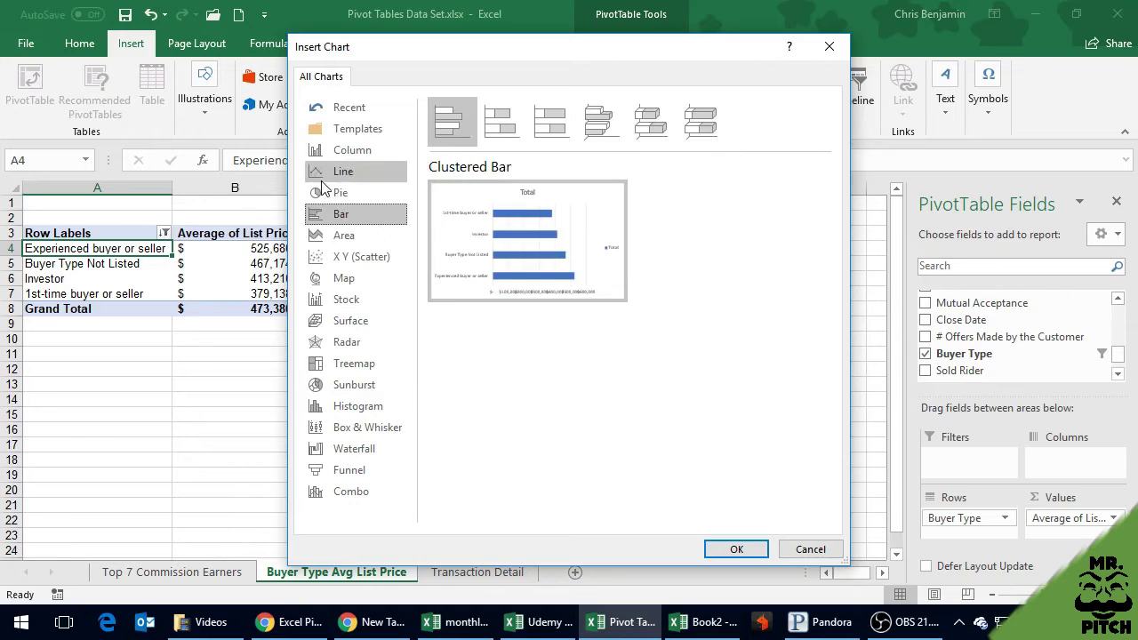
left_click(342, 170)
left_click(343, 153)
mouse_move(483, 272)
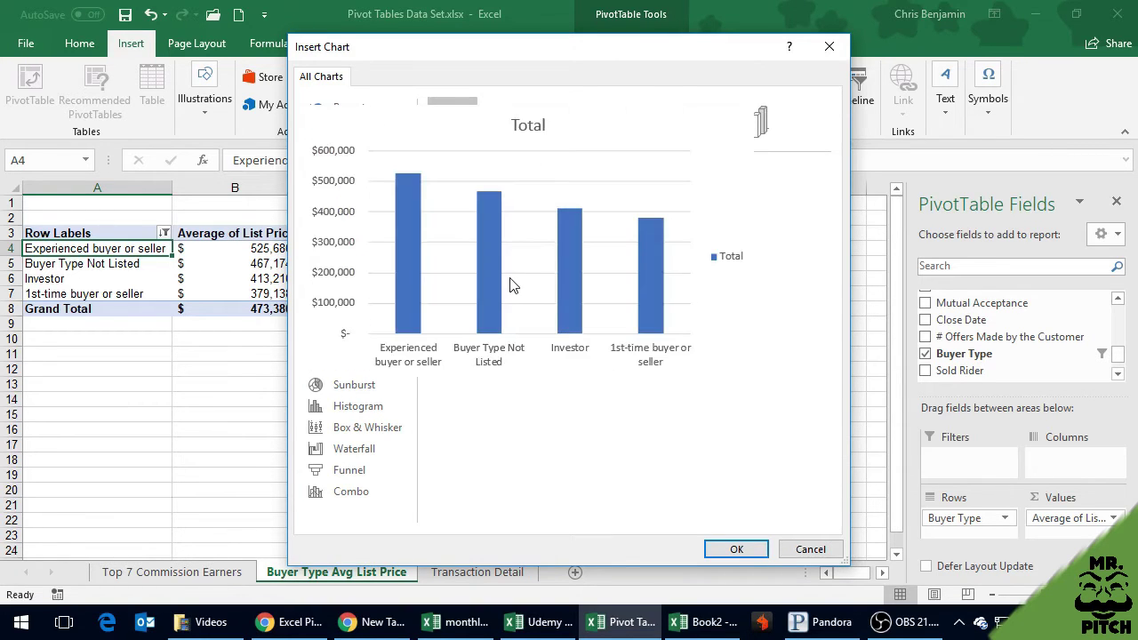
left_click(734, 548)
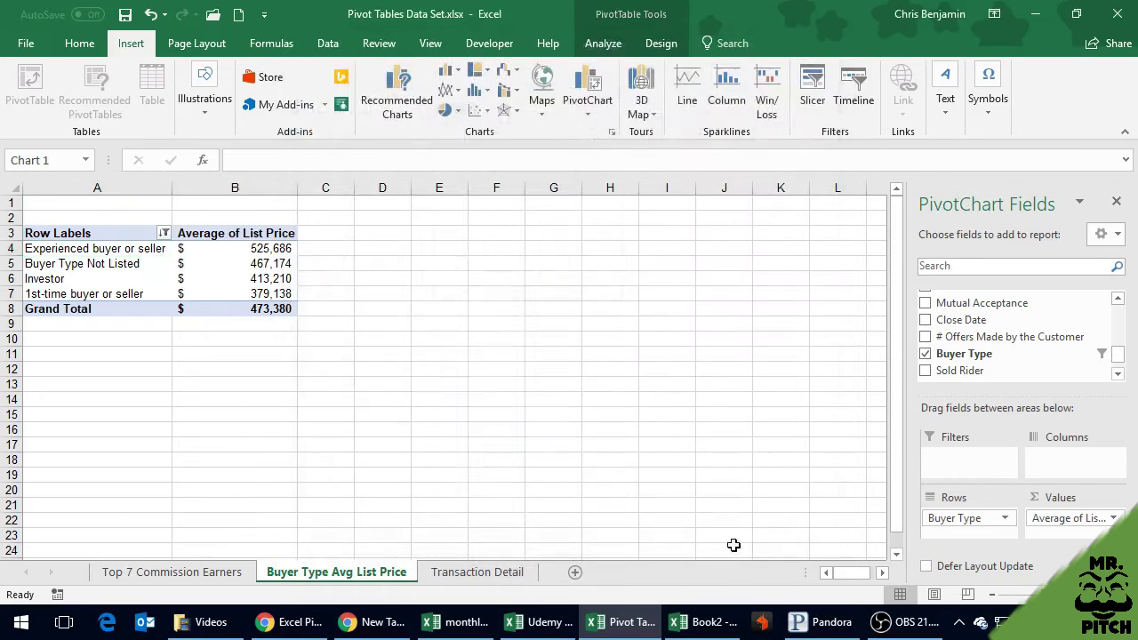
left_click_drag(497, 293, 595, 262)
Step: Change the chart title to Average List Price by Buyer Type and delete the Total legend
left_click(538, 258)
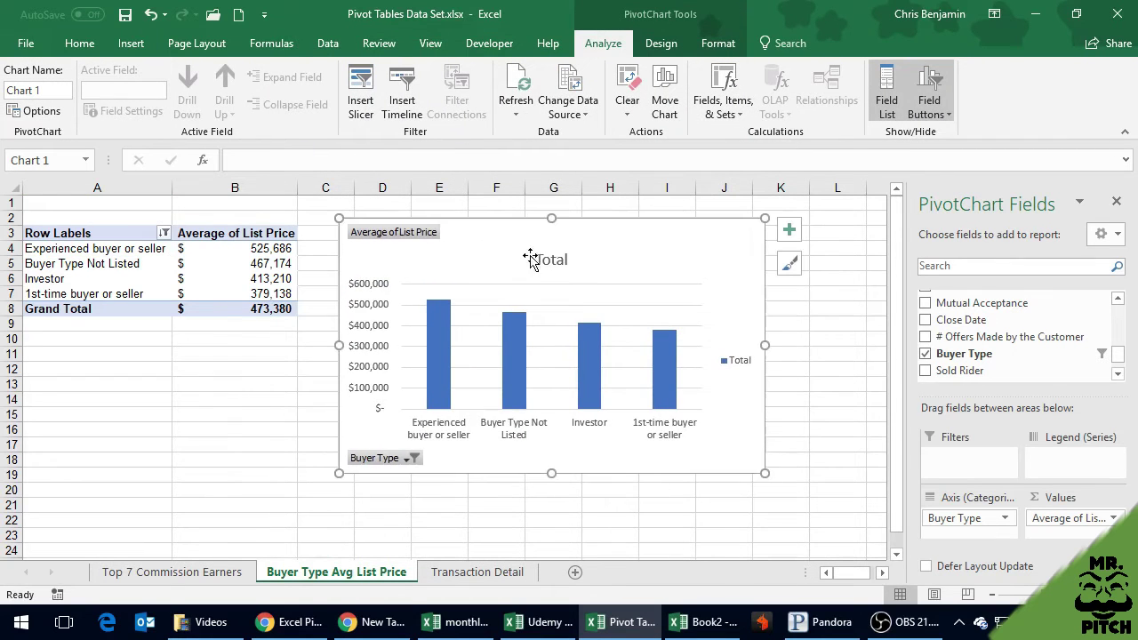
double_click(543, 253)
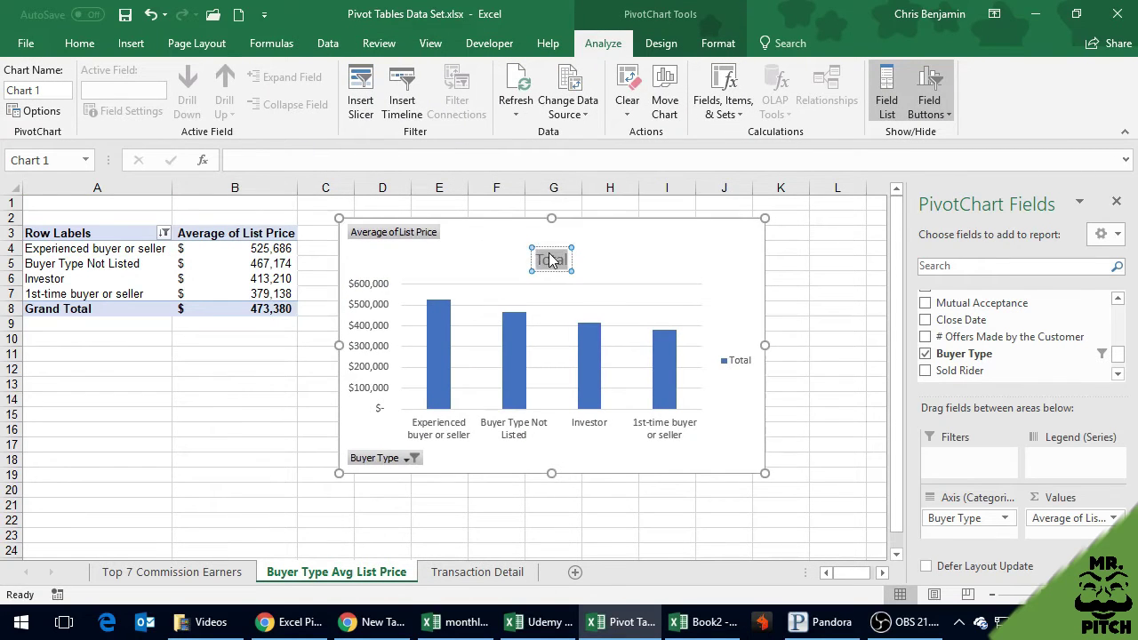
type("Avgera")
key("BackSpace")
key("BackSpace")
key("BackSpace")
key("BackSpace")
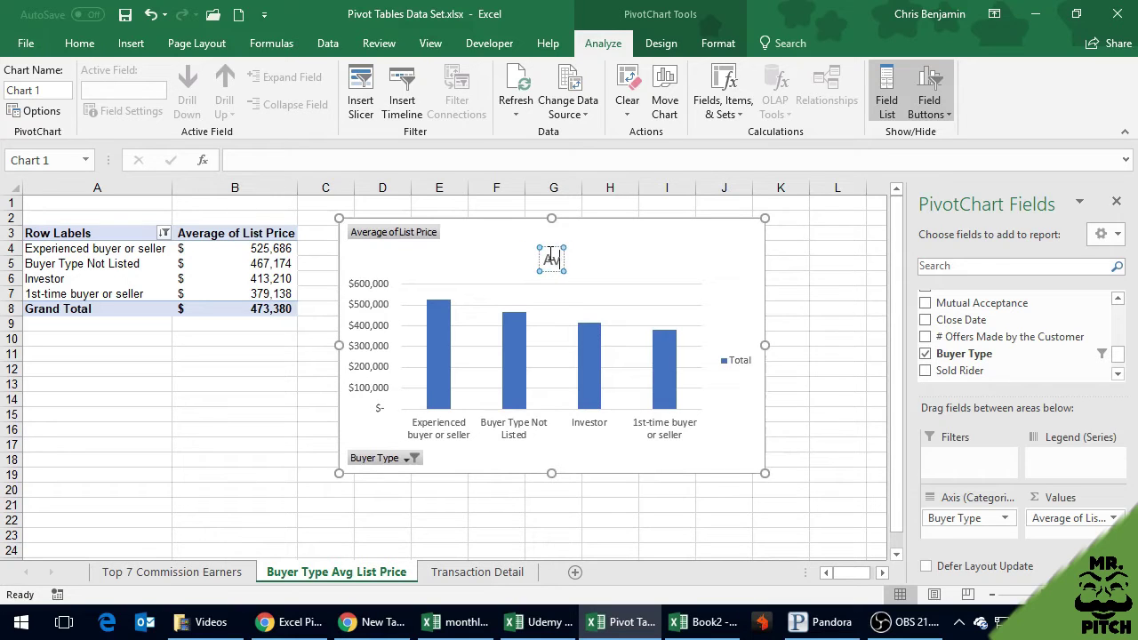
type("erage List Price")
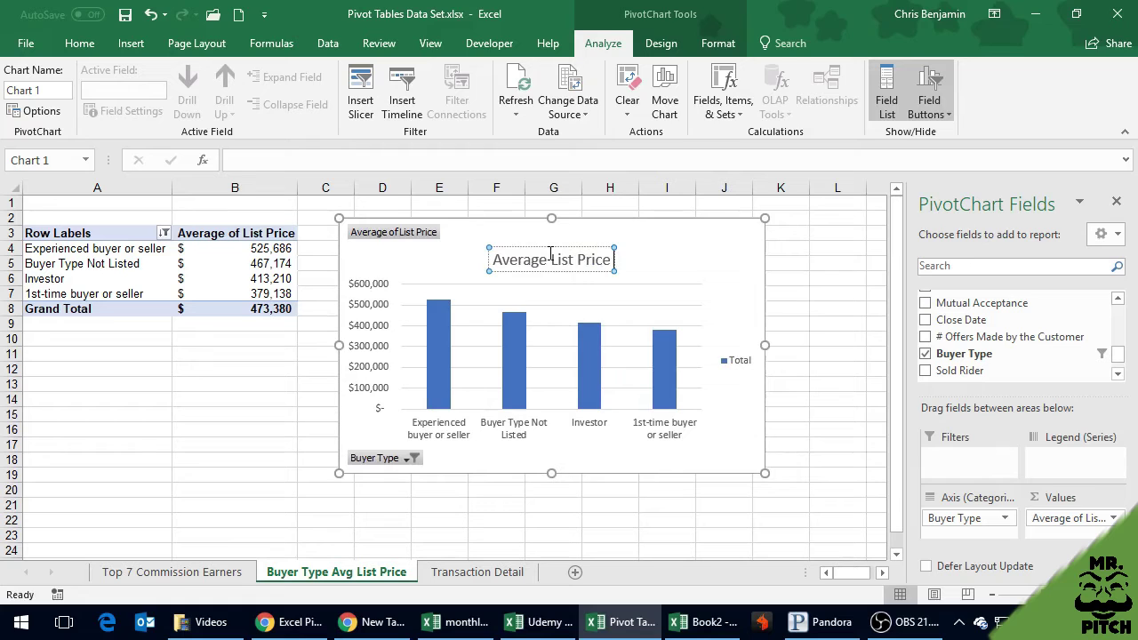
type(" by Bu")
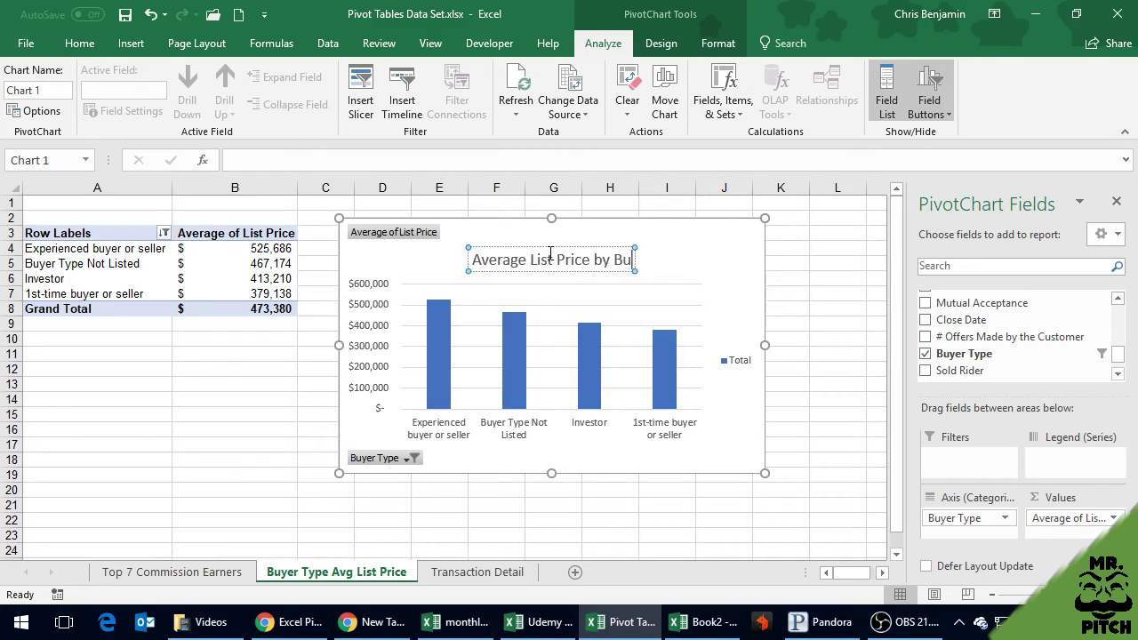
type("yer Type")
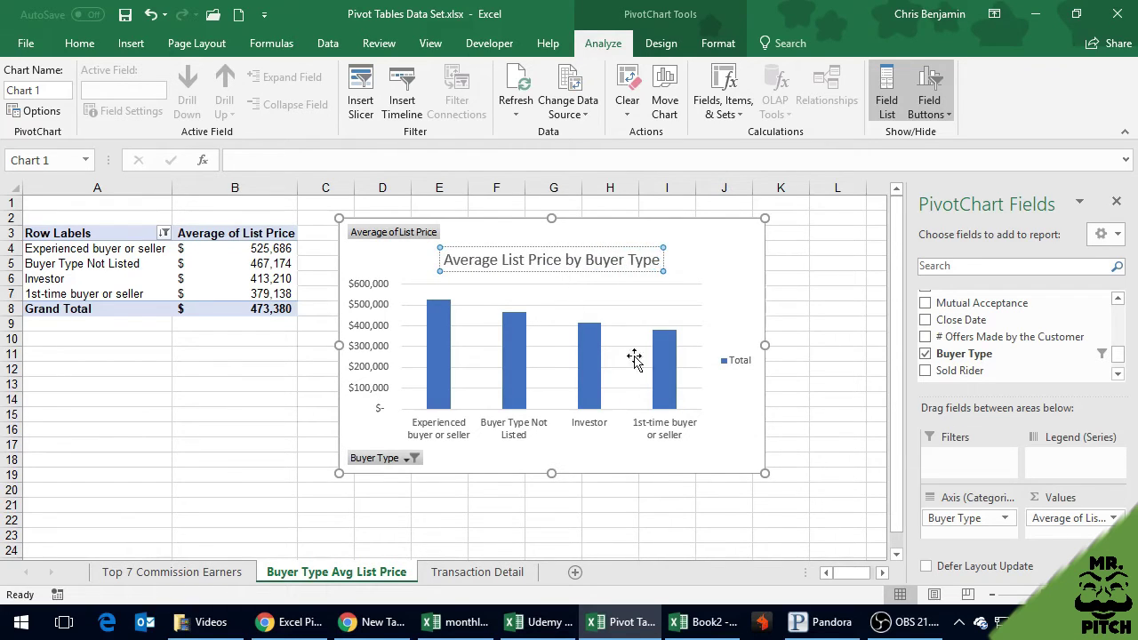
left_click(737, 347)
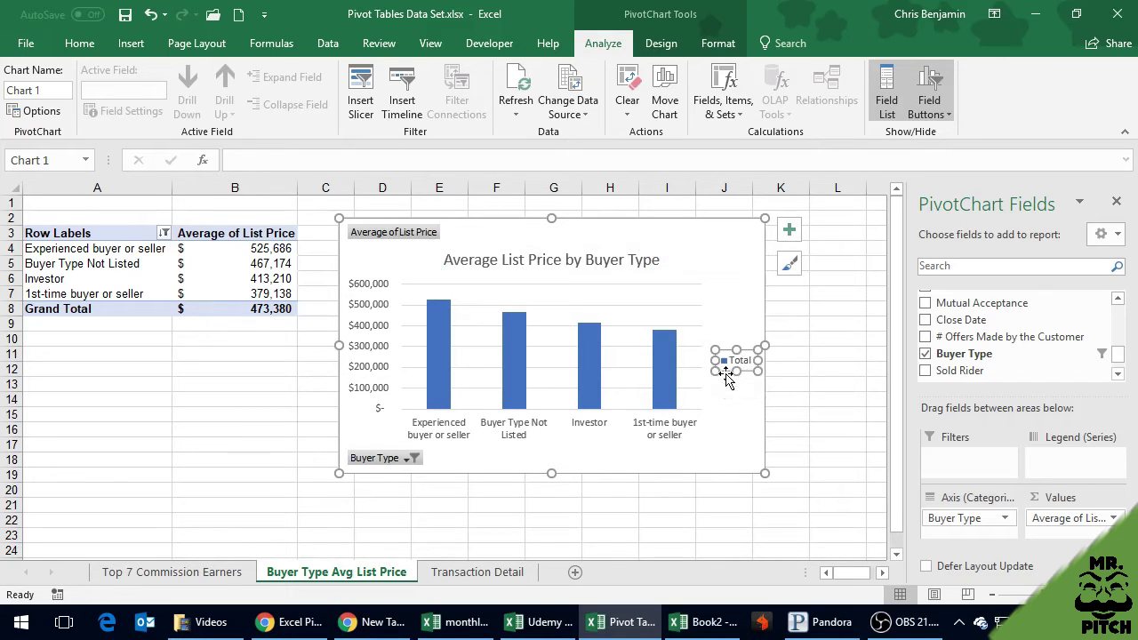
key("Delete")
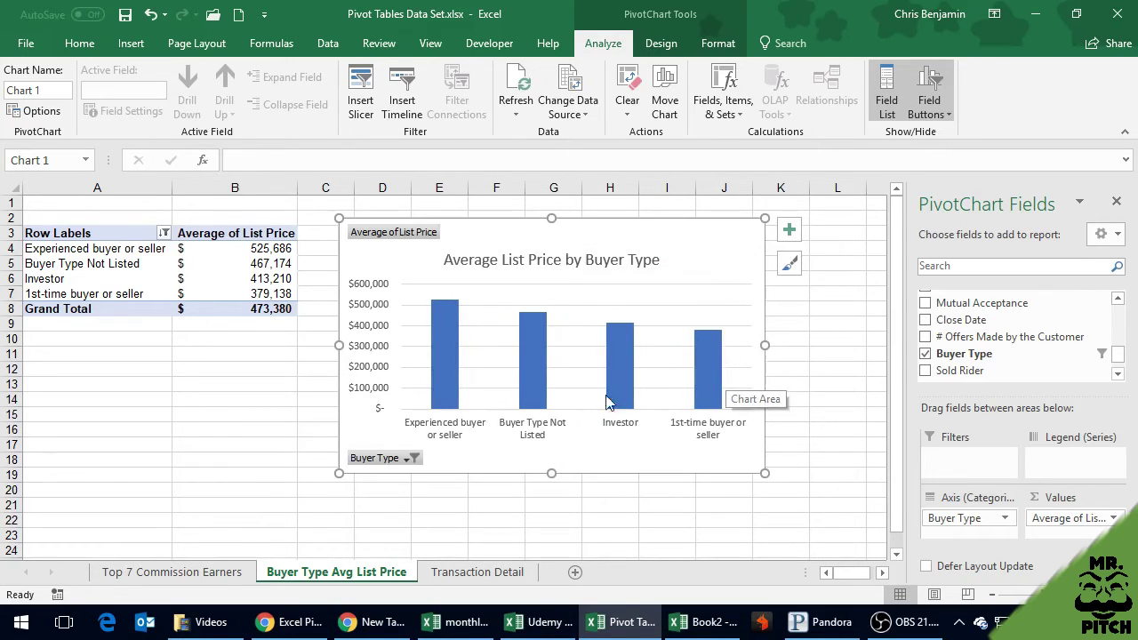
left_click(442, 339)
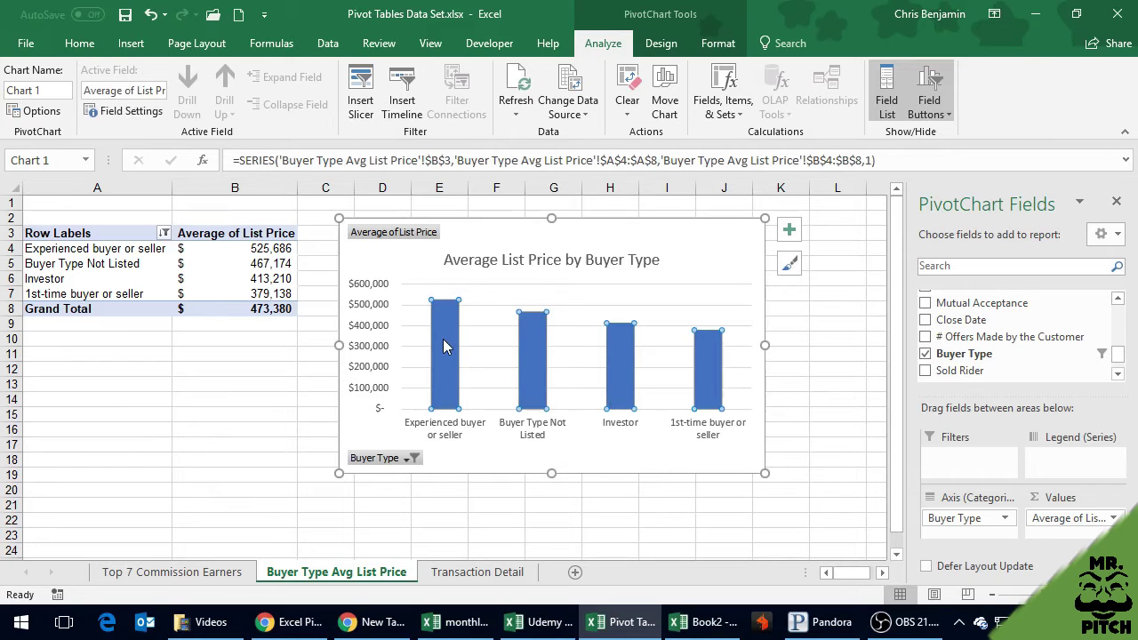
right_click(454, 317)
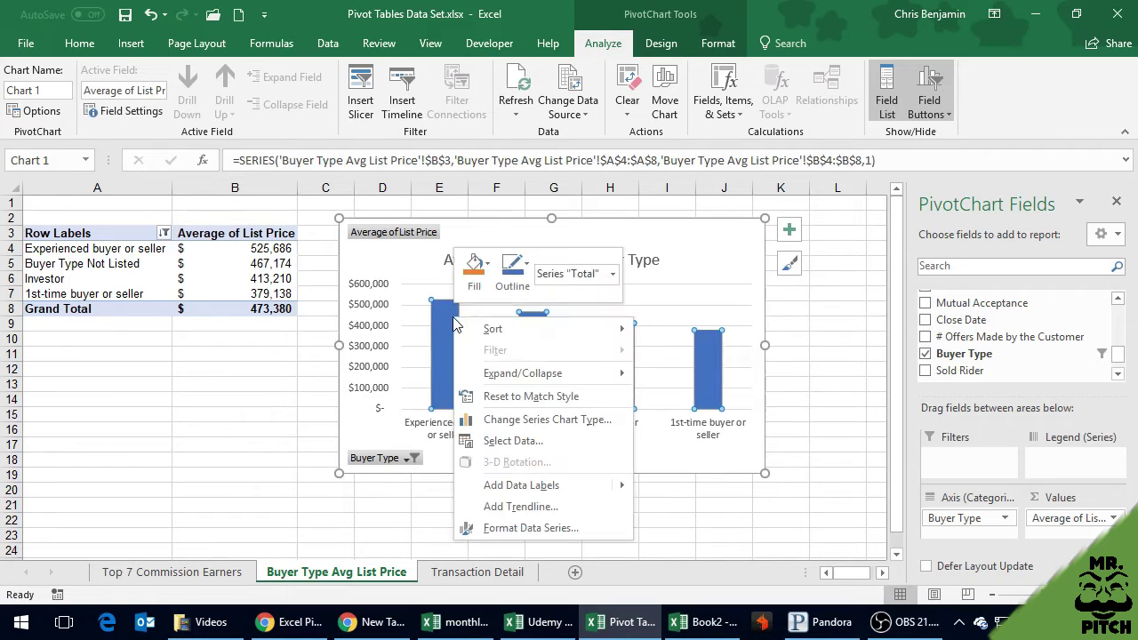
mouse_move(498, 373)
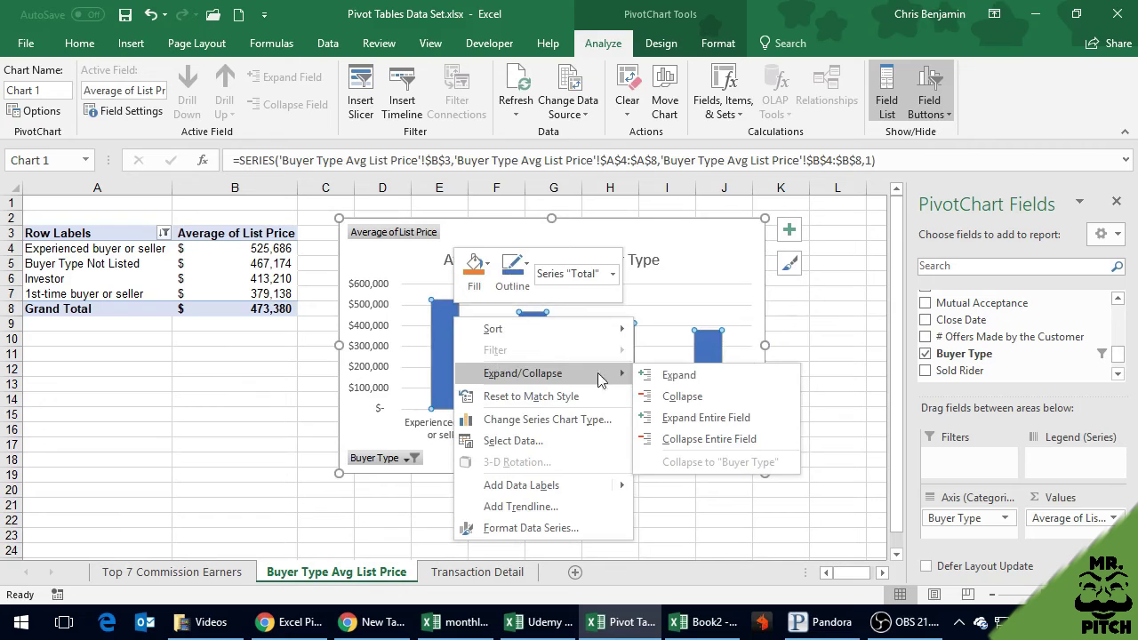
left_click(678, 375)
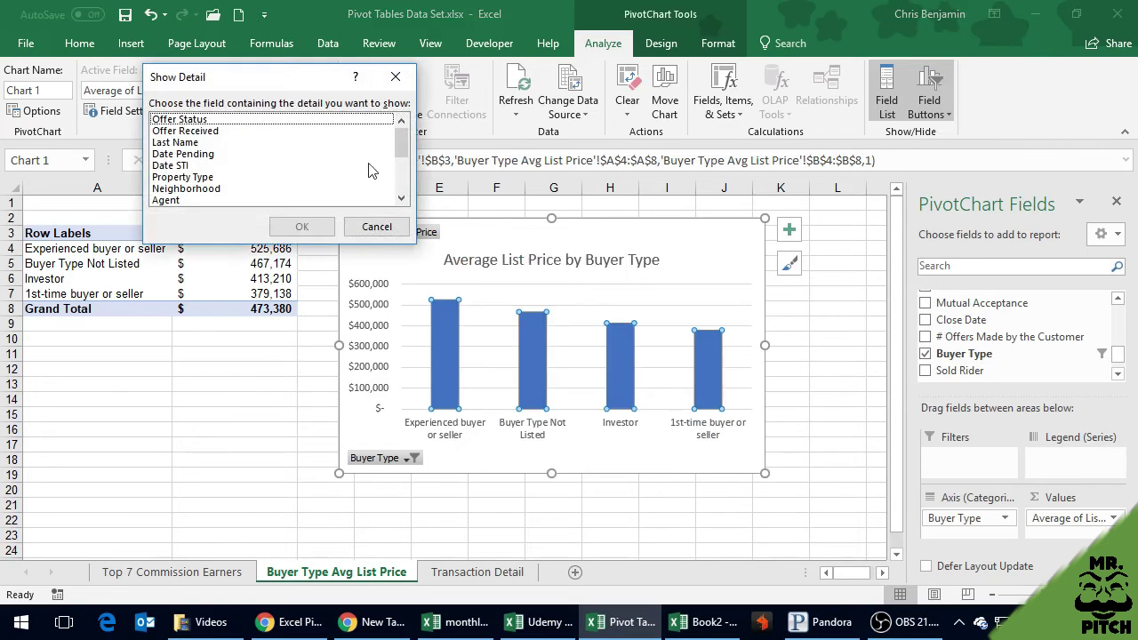
left_click(376, 227)
Step: Widen the chart's columns by setting the data series gap width to 50%
right_click(455, 344)
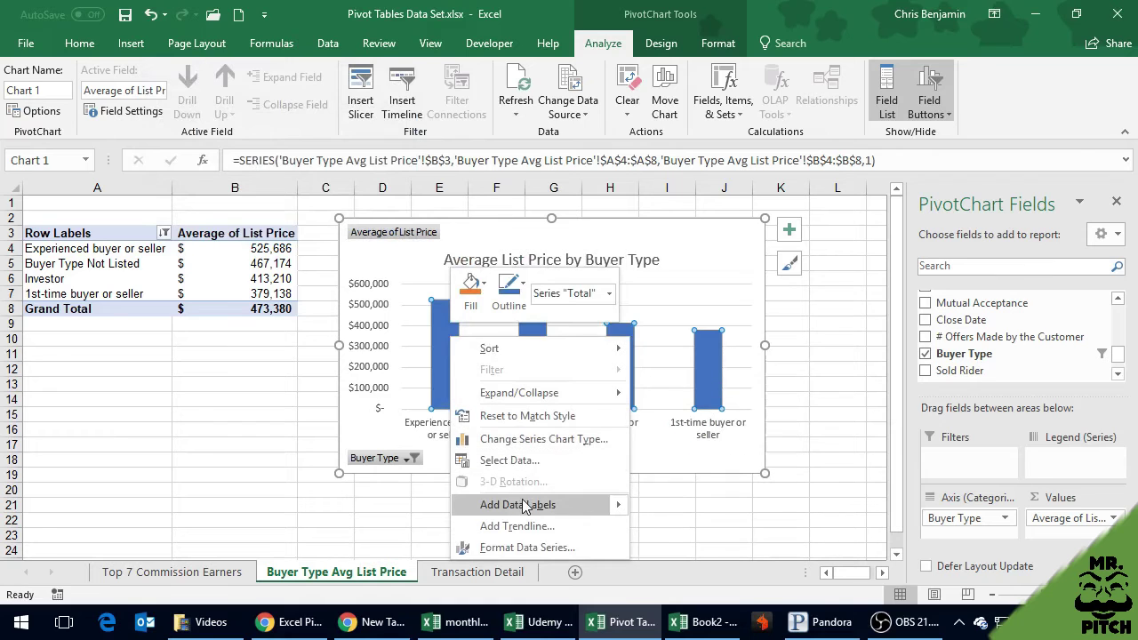
left_click(521, 549)
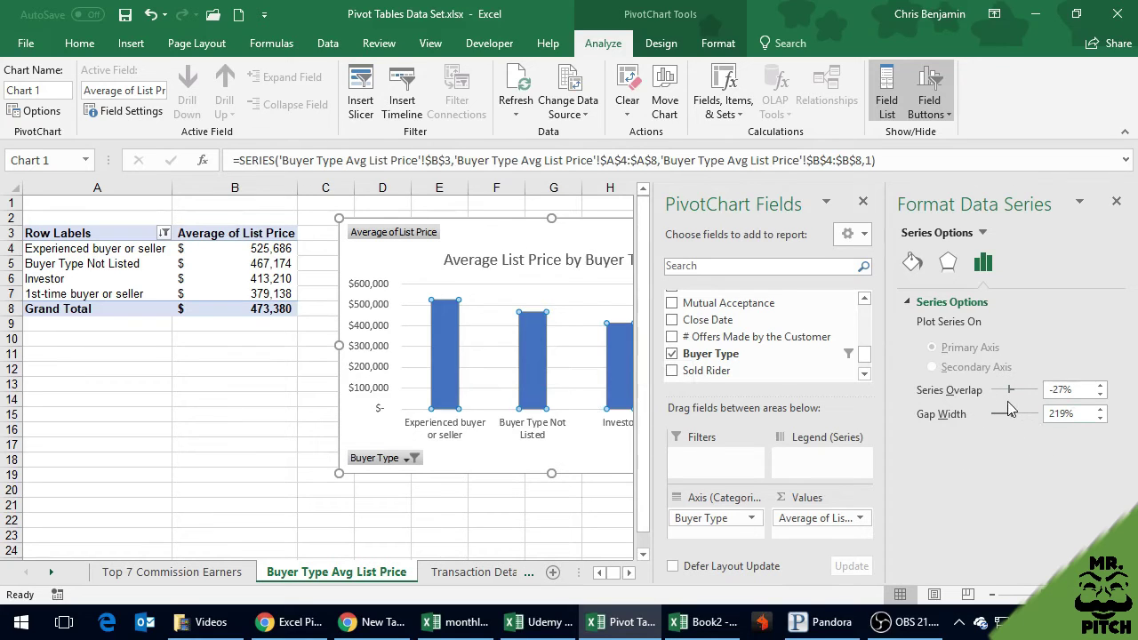
left_click(1099, 417)
left_click(1099, 417)
left_click(1099, 417)
left_click(1100, 417)
left_click(1099, 417)
left_click(1099, 418)
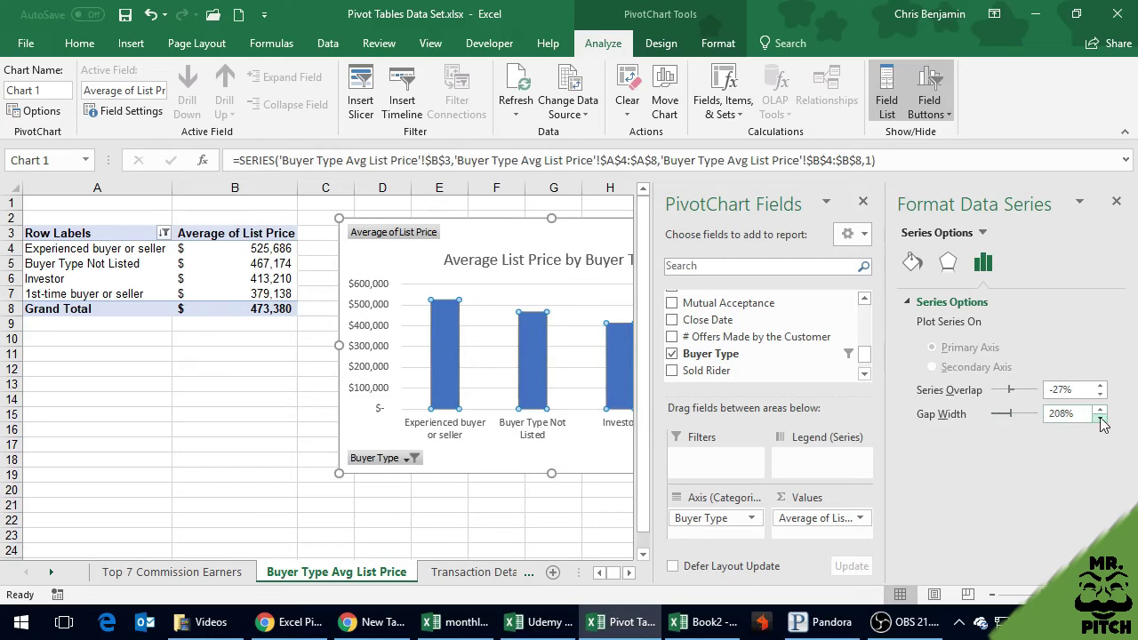
left_click(1072, 417)
left_click_drag(1009, 411, 1001, 421)
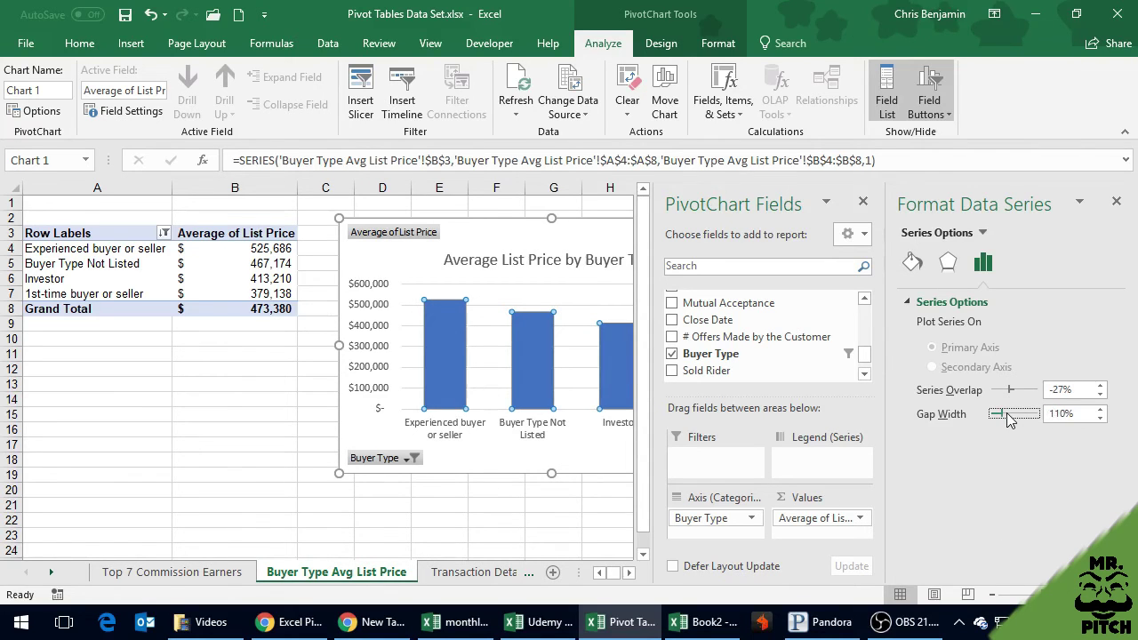
left_click_drag(1002, 411, 995, 414)
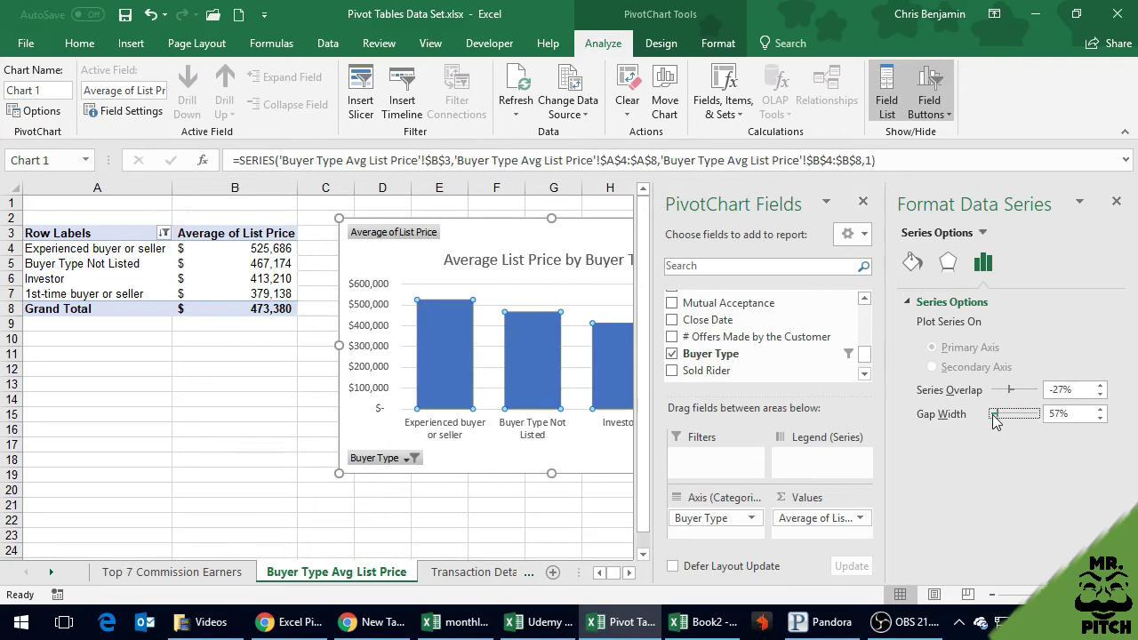
left_click(1101, 418)
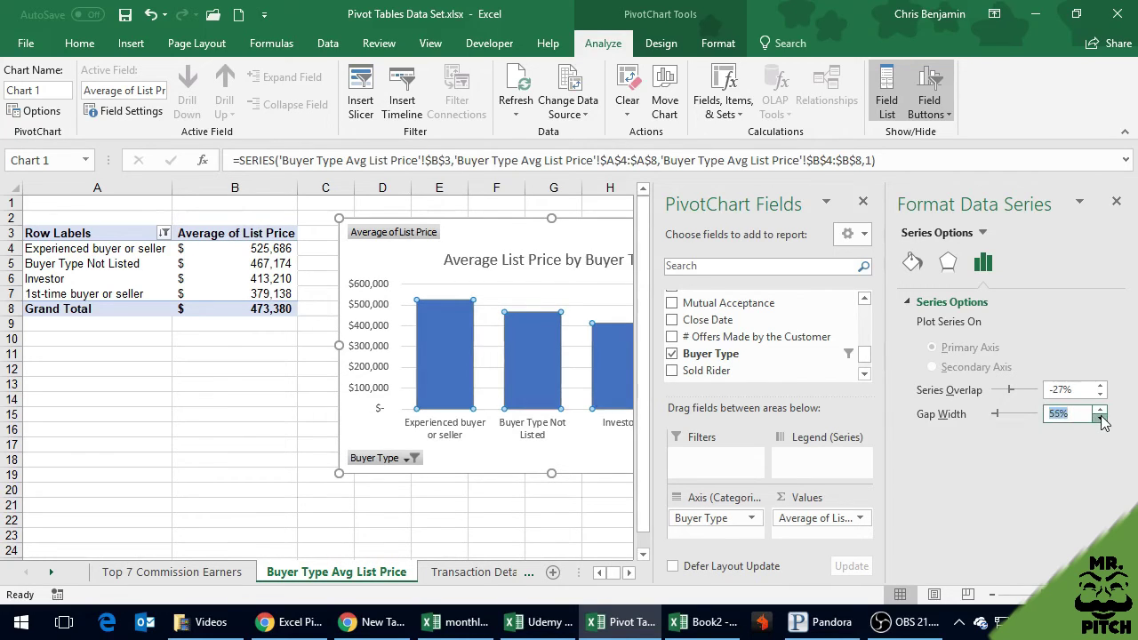
left_click(1100, 417)
left_click(1100, 418)
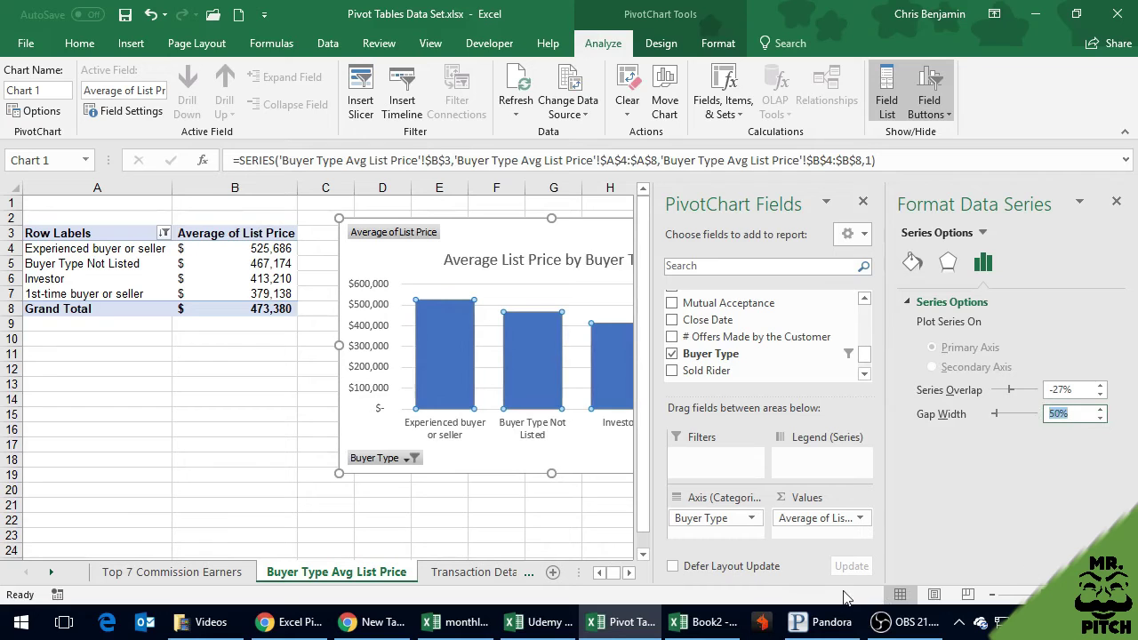
left_click(1118, 202)
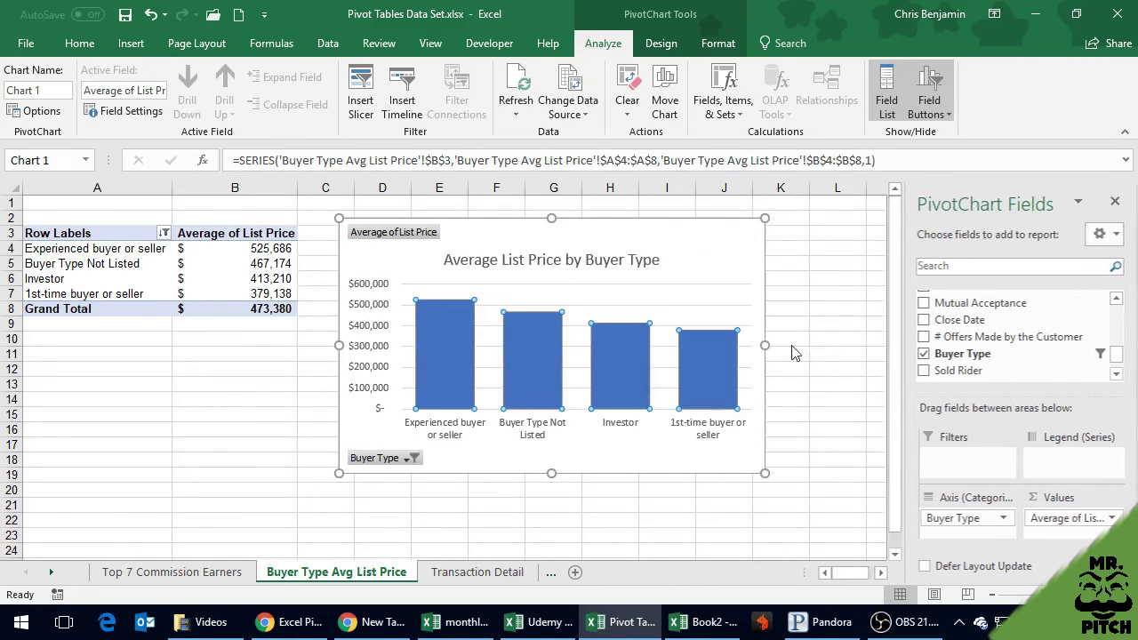
Step: Deselect the data series and save the workbook
left_click(663, 258)
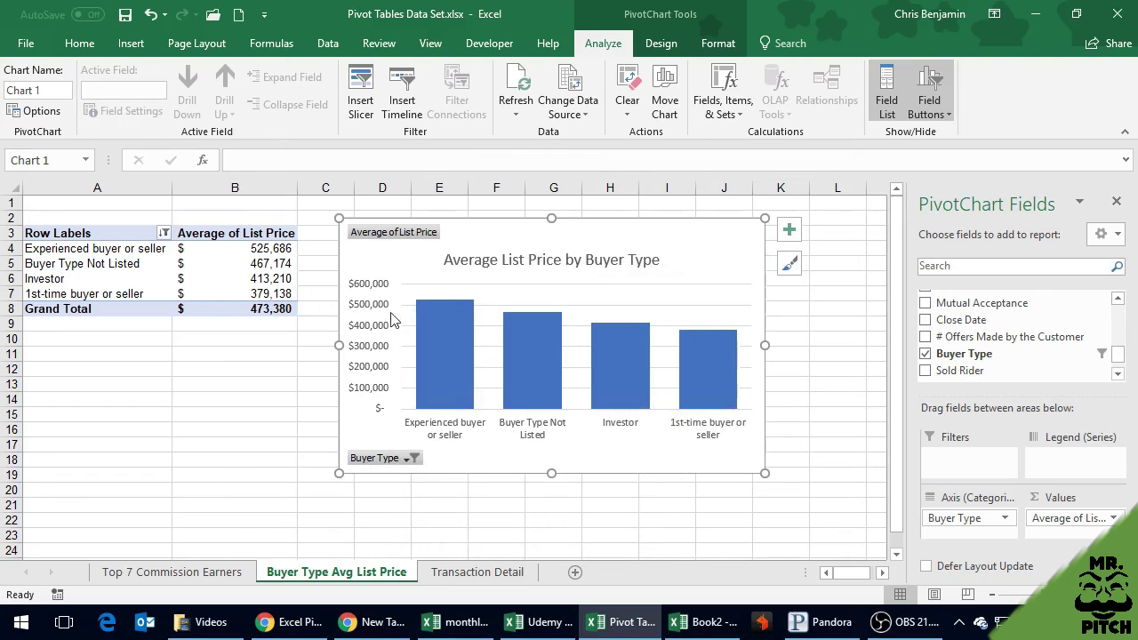
mouse_move(524, 407)
mouse_move(724, 410)
left_click(125, 14)
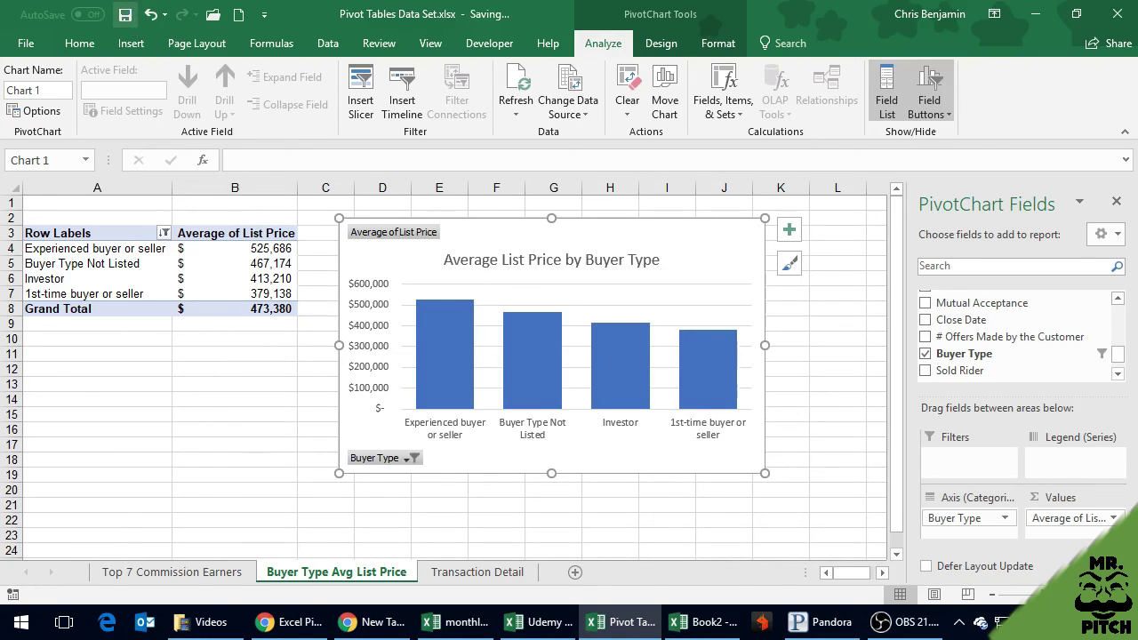